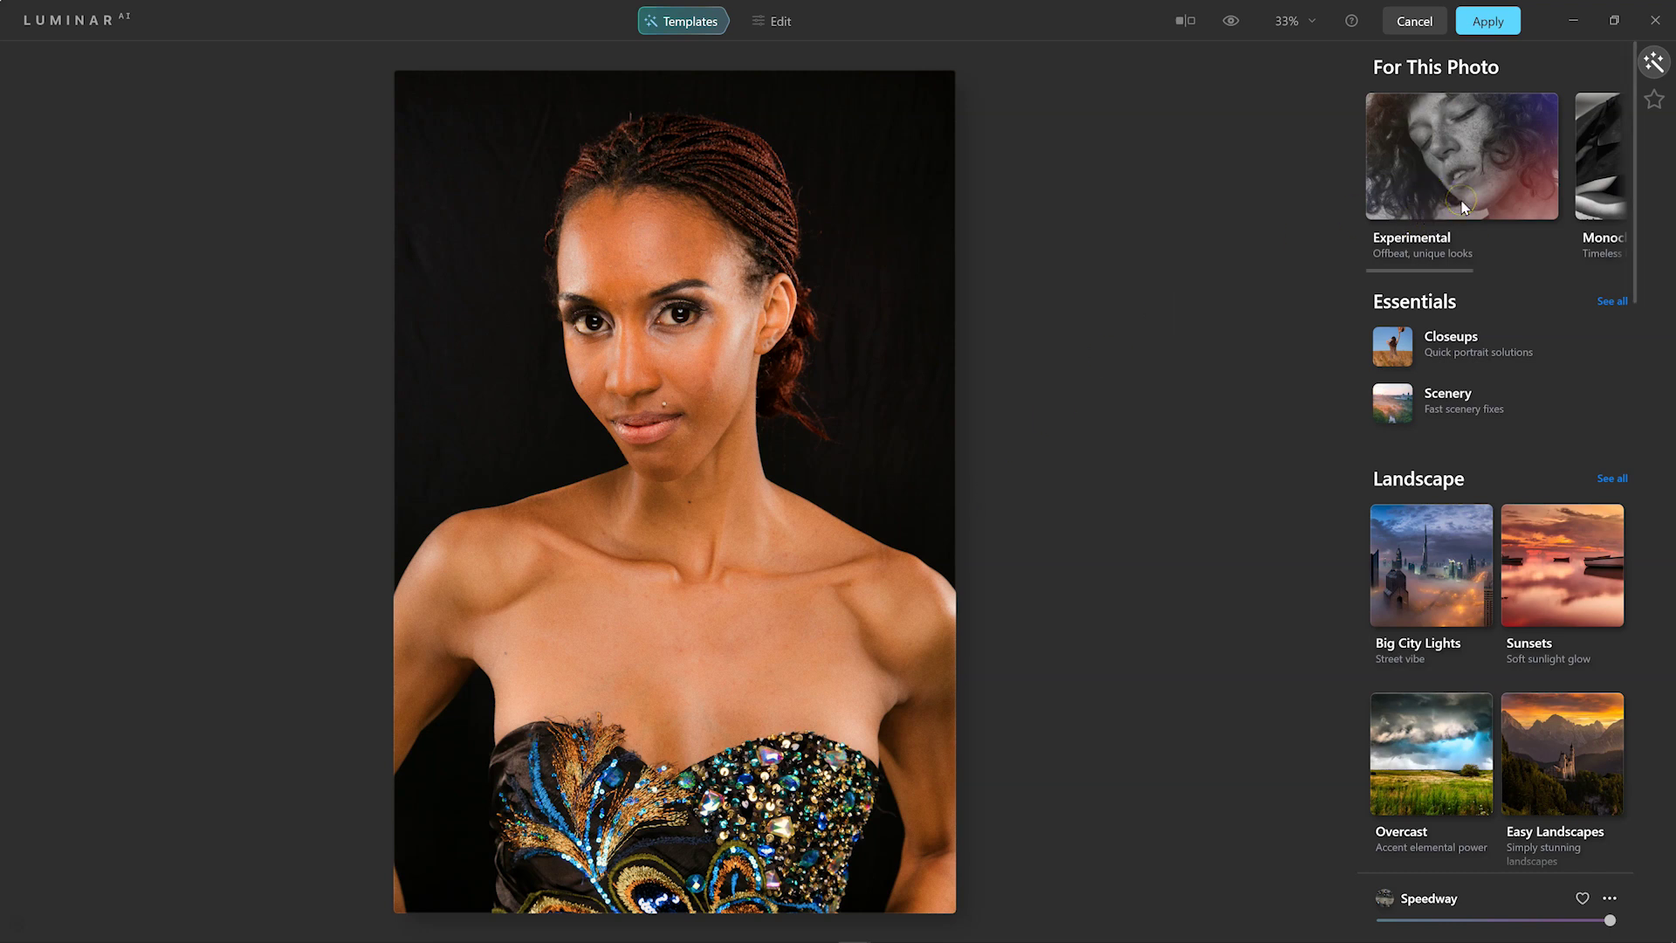
# Step: Browse the For This Photo suggestions and open the Experimental template collection
pyautogui.hscroll(5, 1463, 205)
pyautogui.hscroll(1, 1462, 205)
pyautogui.hscroll(-6, 1463, 205)
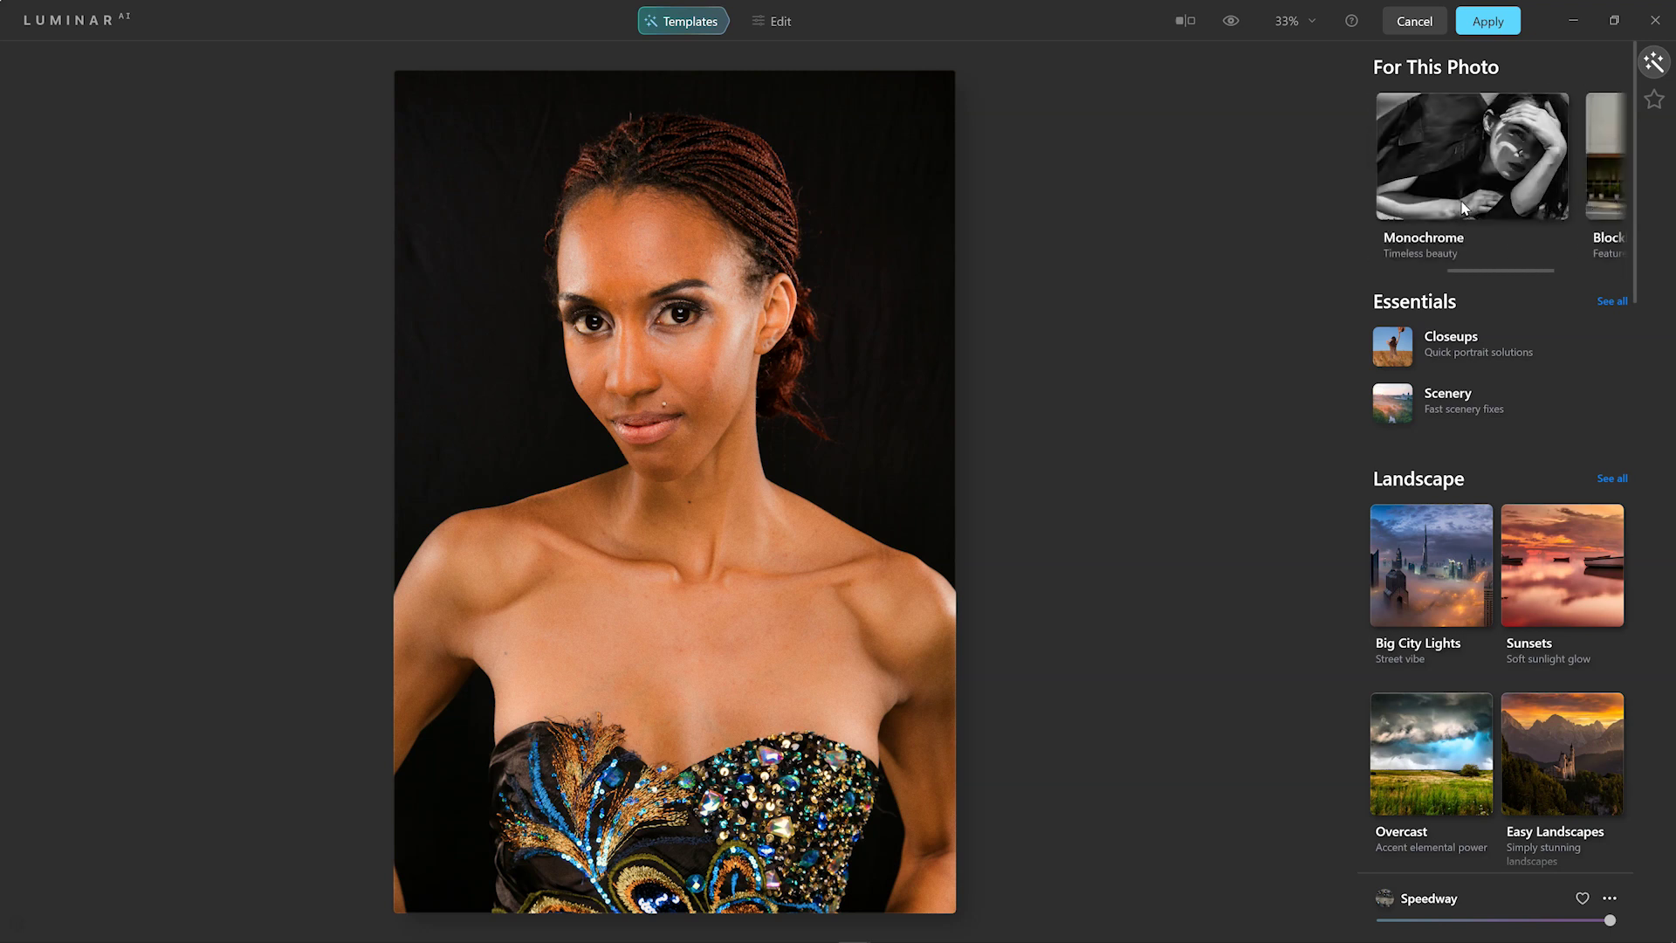
pyautogui.click(1470, 130)
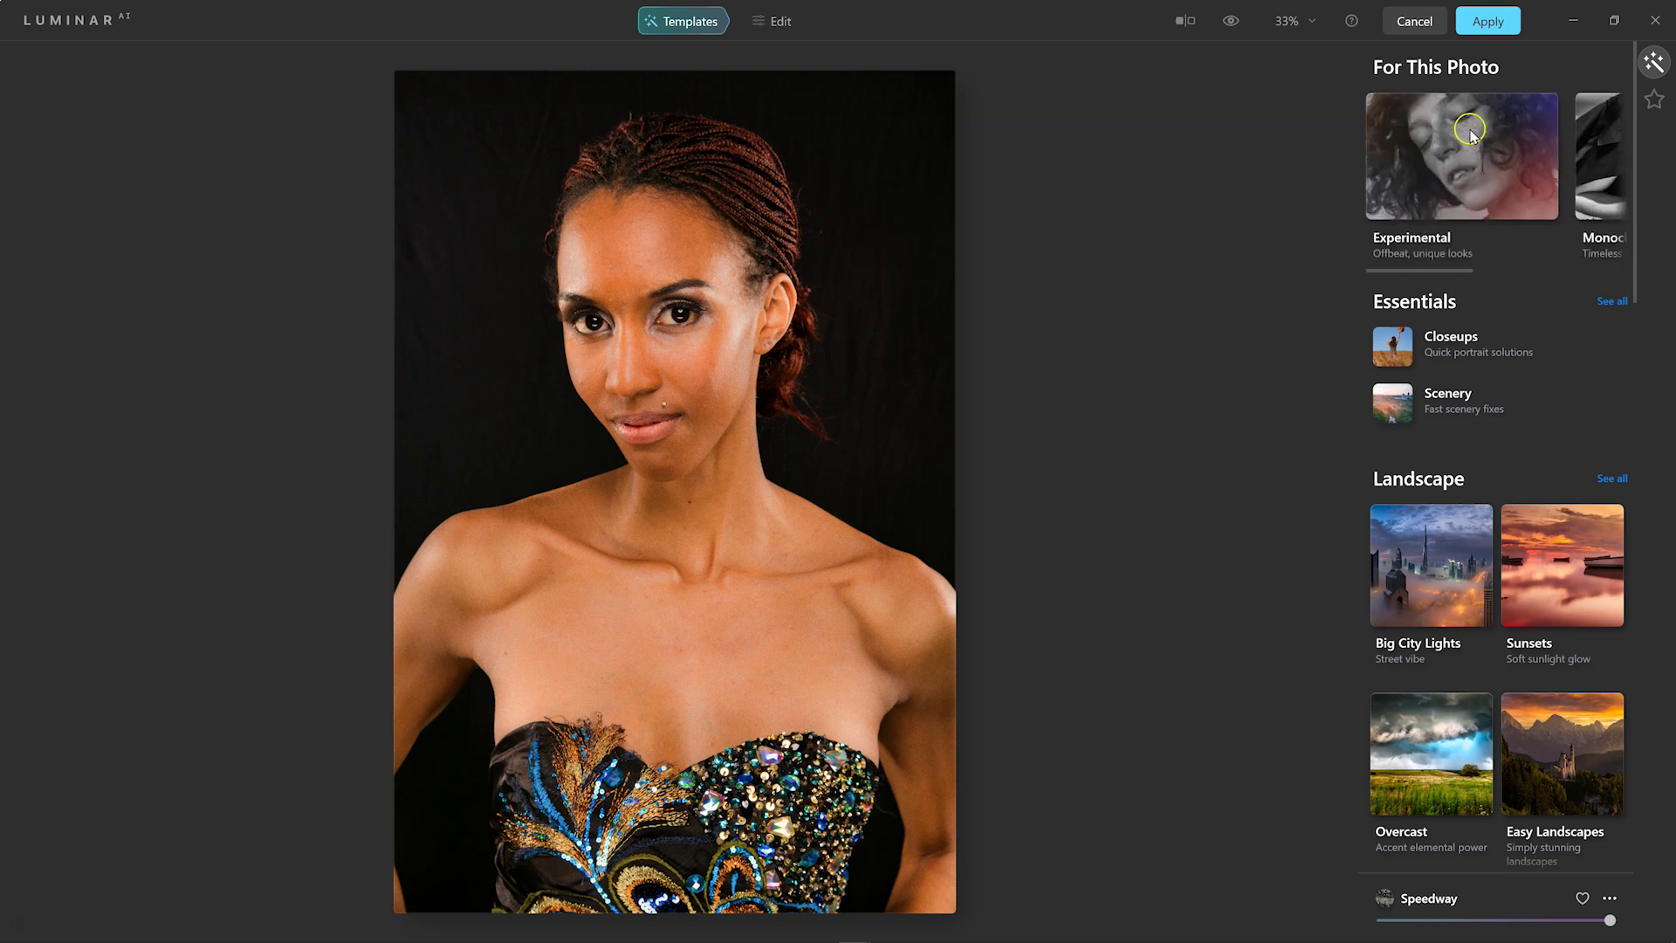
# Step: Try Burned Film, Celebrate, Cold Frame, Color Ramp and Glow, finishing on Feather Light
pyautogui.click(1457, 356)
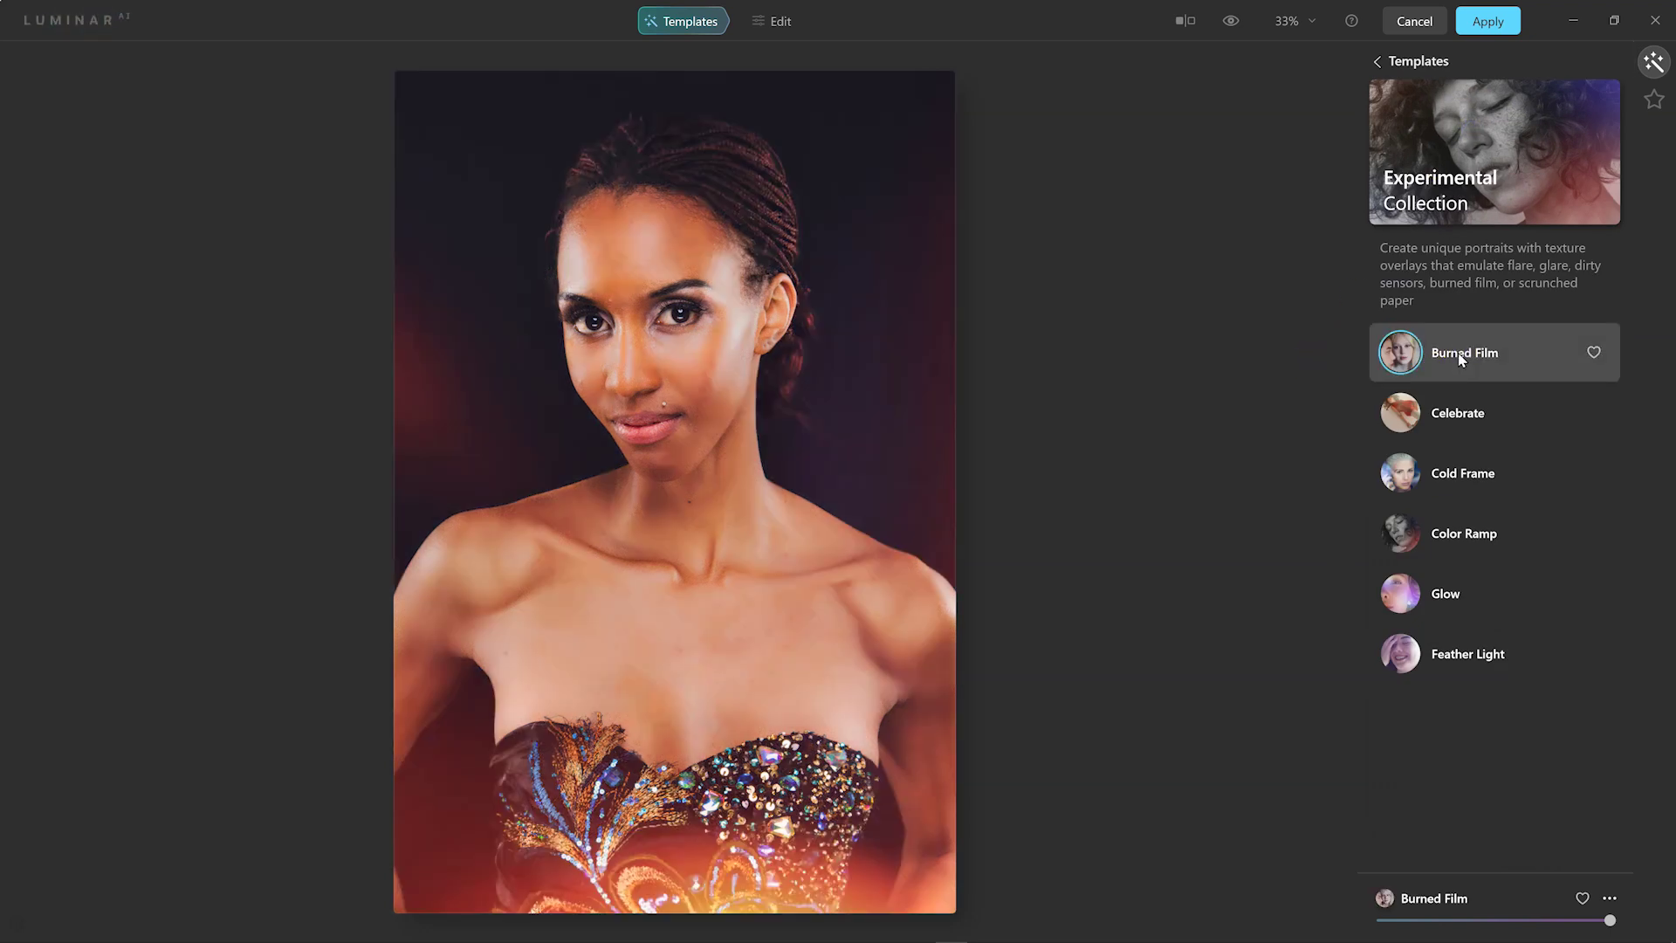
pyautogui.click(1455, 416)
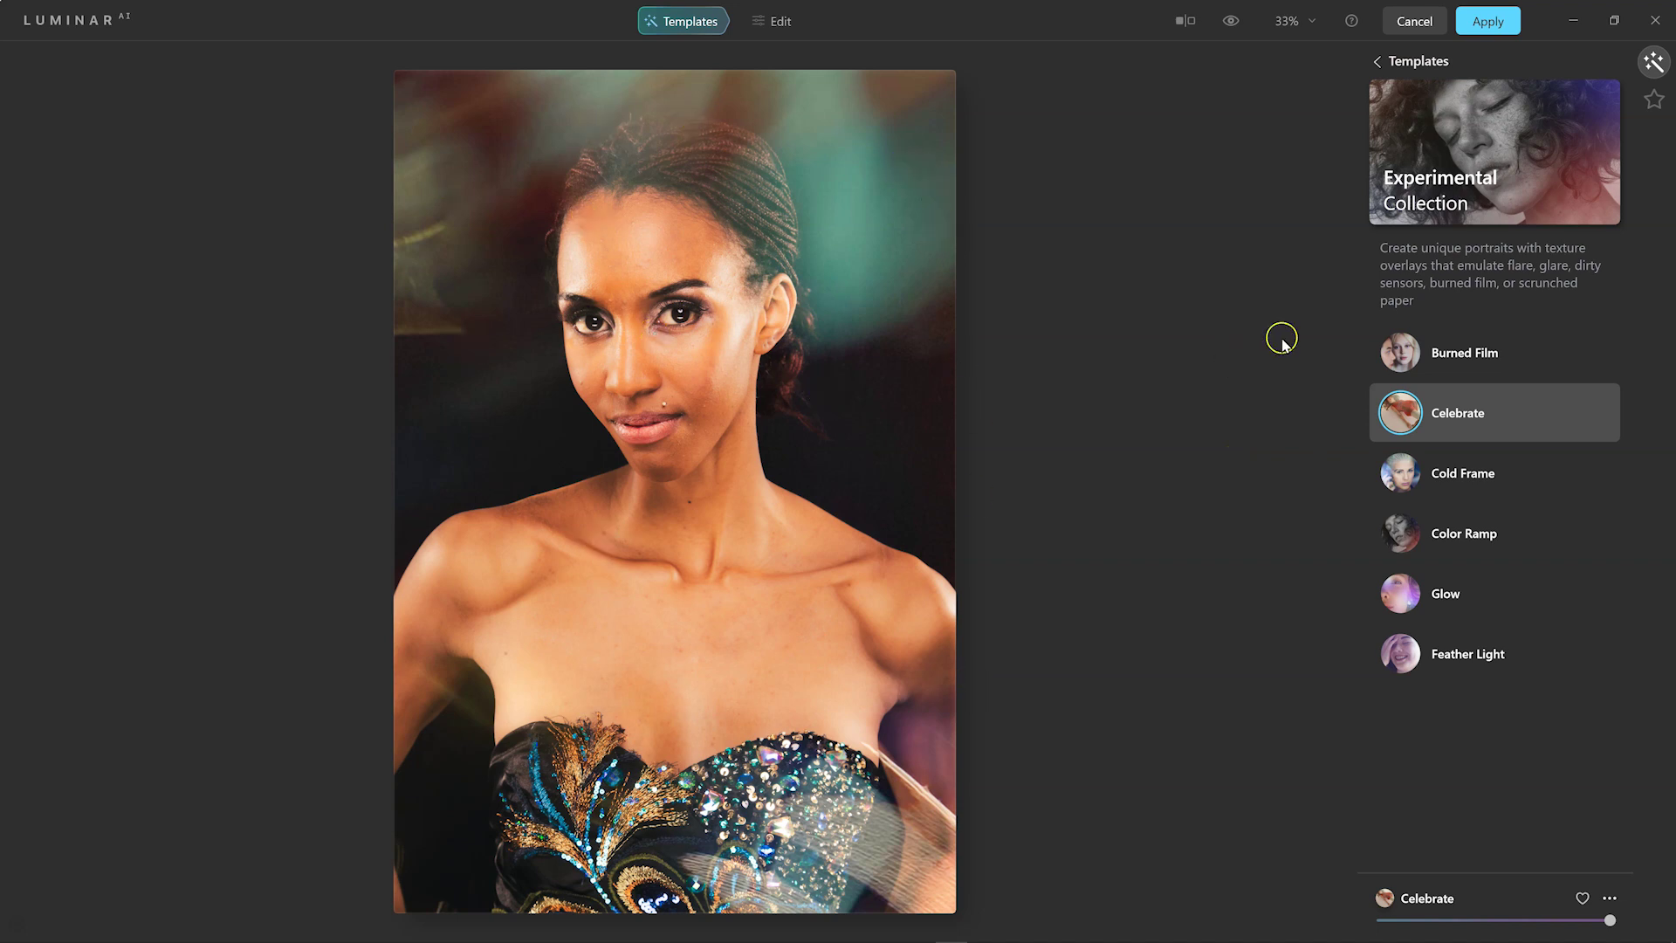
pyautogui.click(1432, 469)
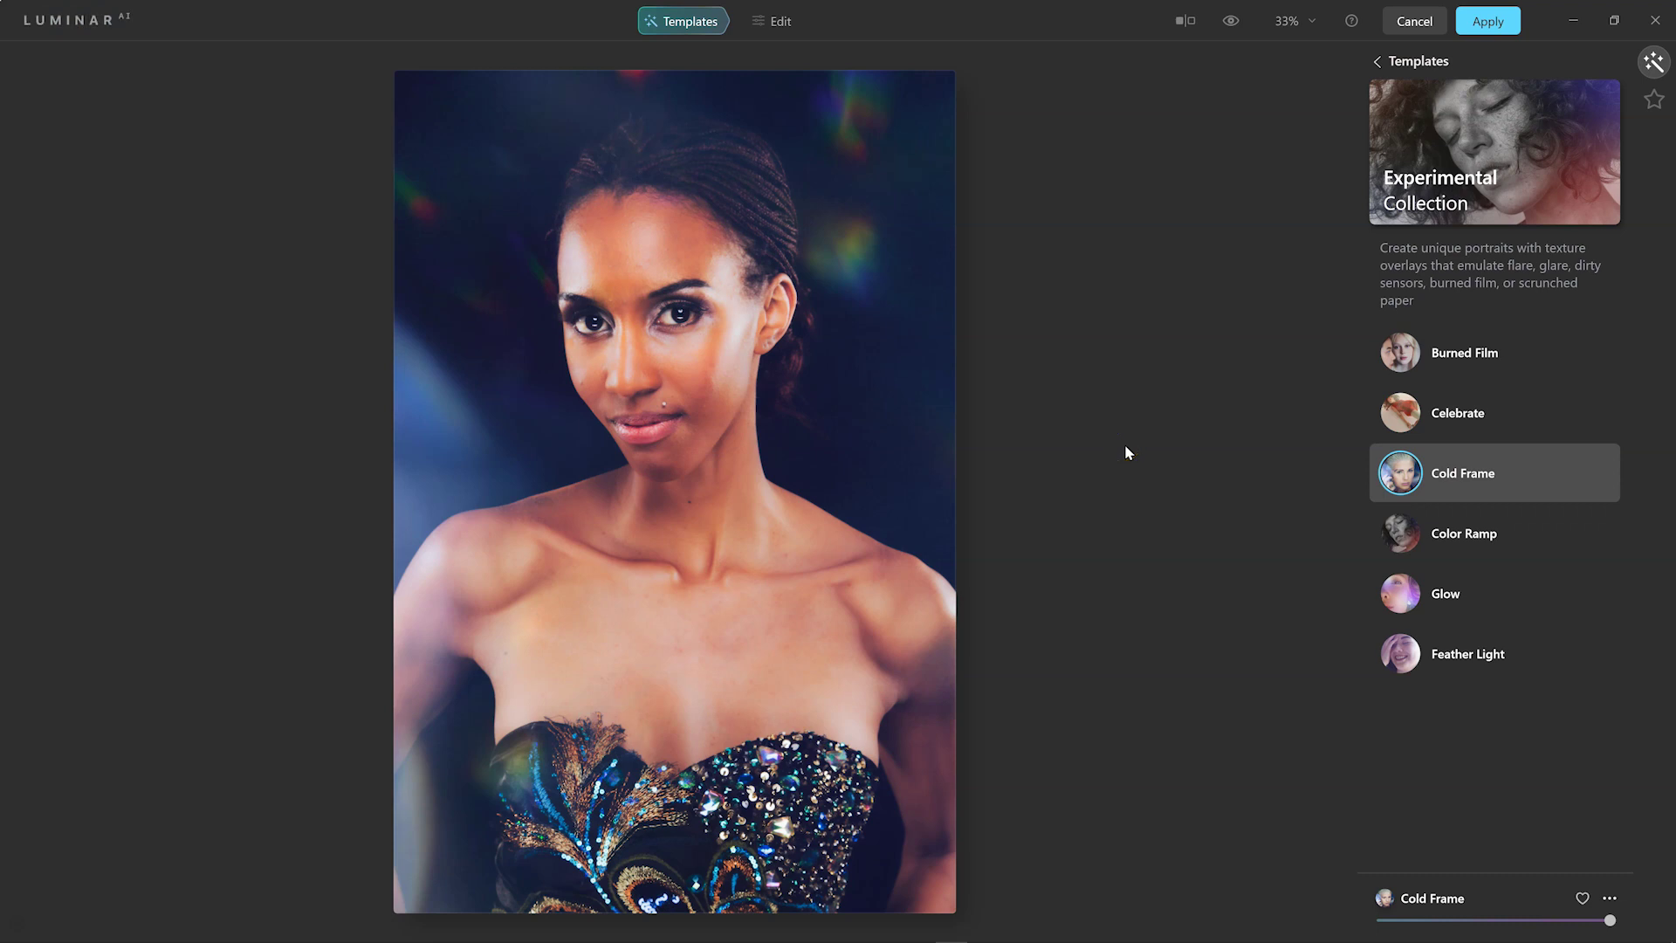
pyautogui.click(1449, 535)
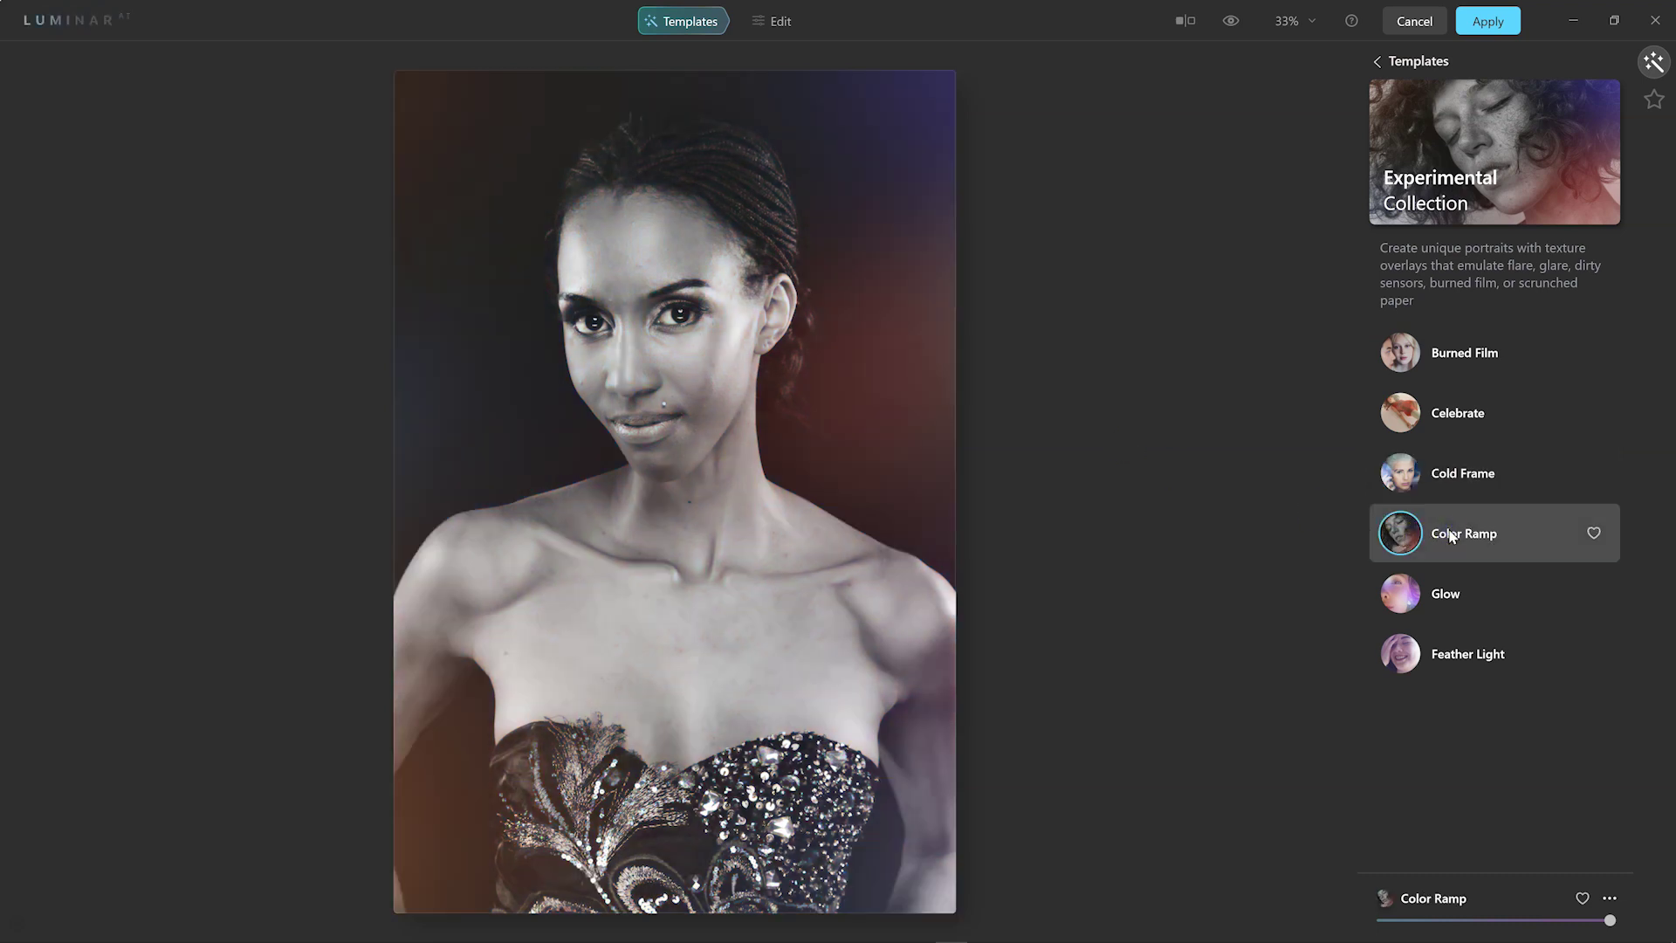
pyautogui.click(1445, 592)
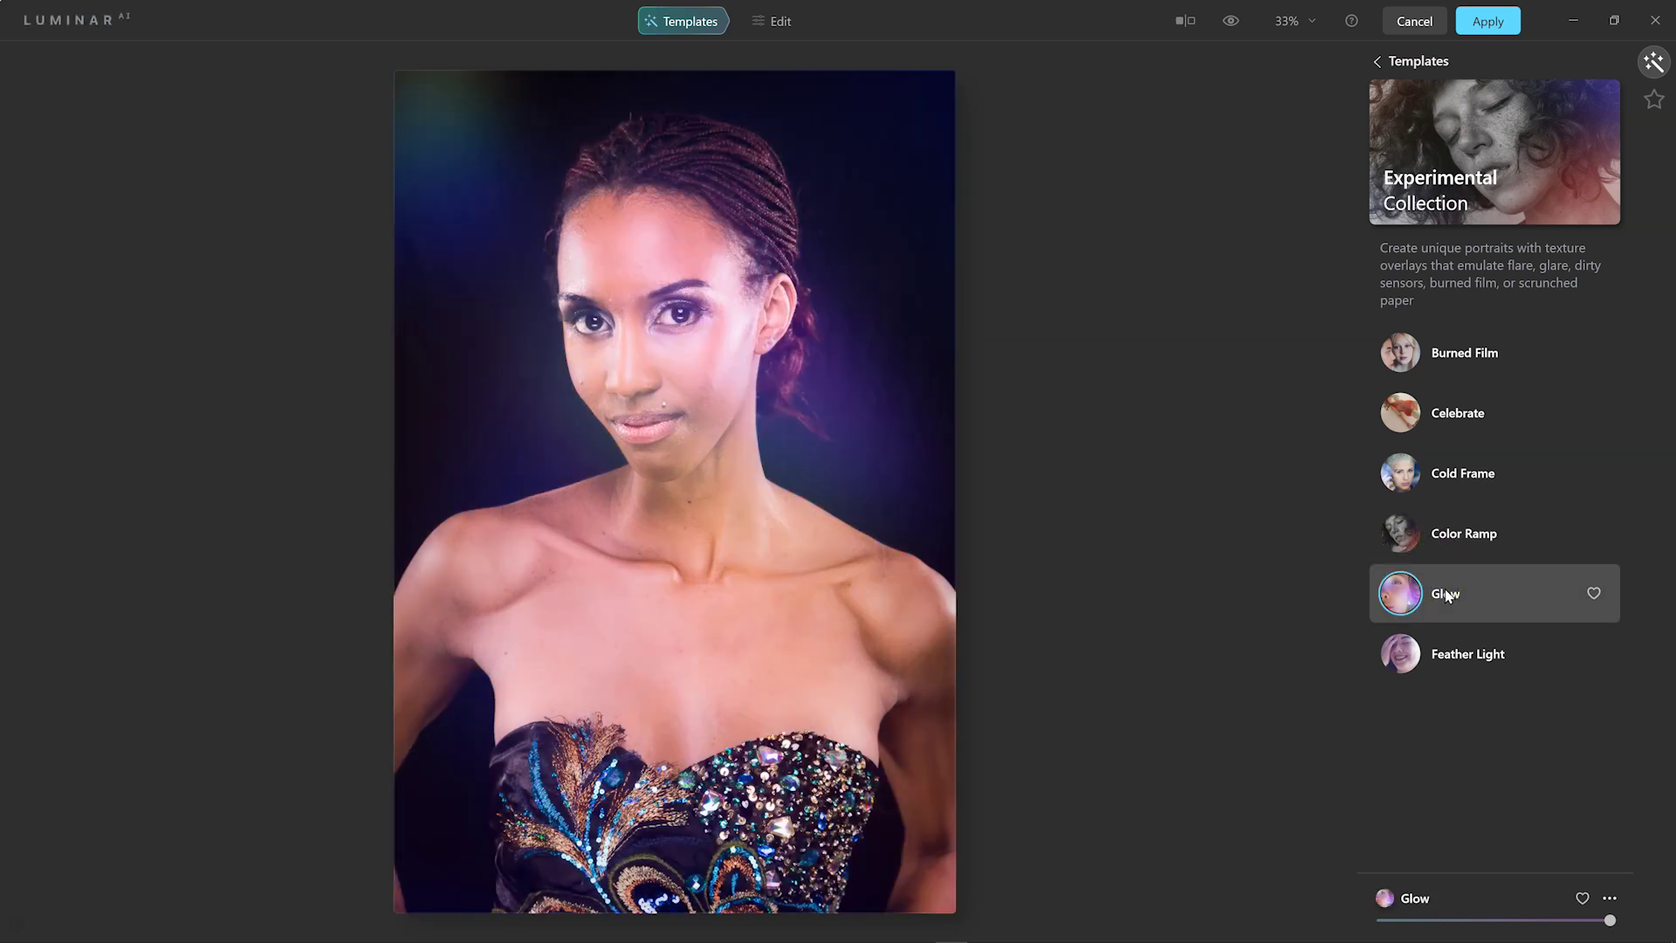
pyautogui.click(1445, 644)
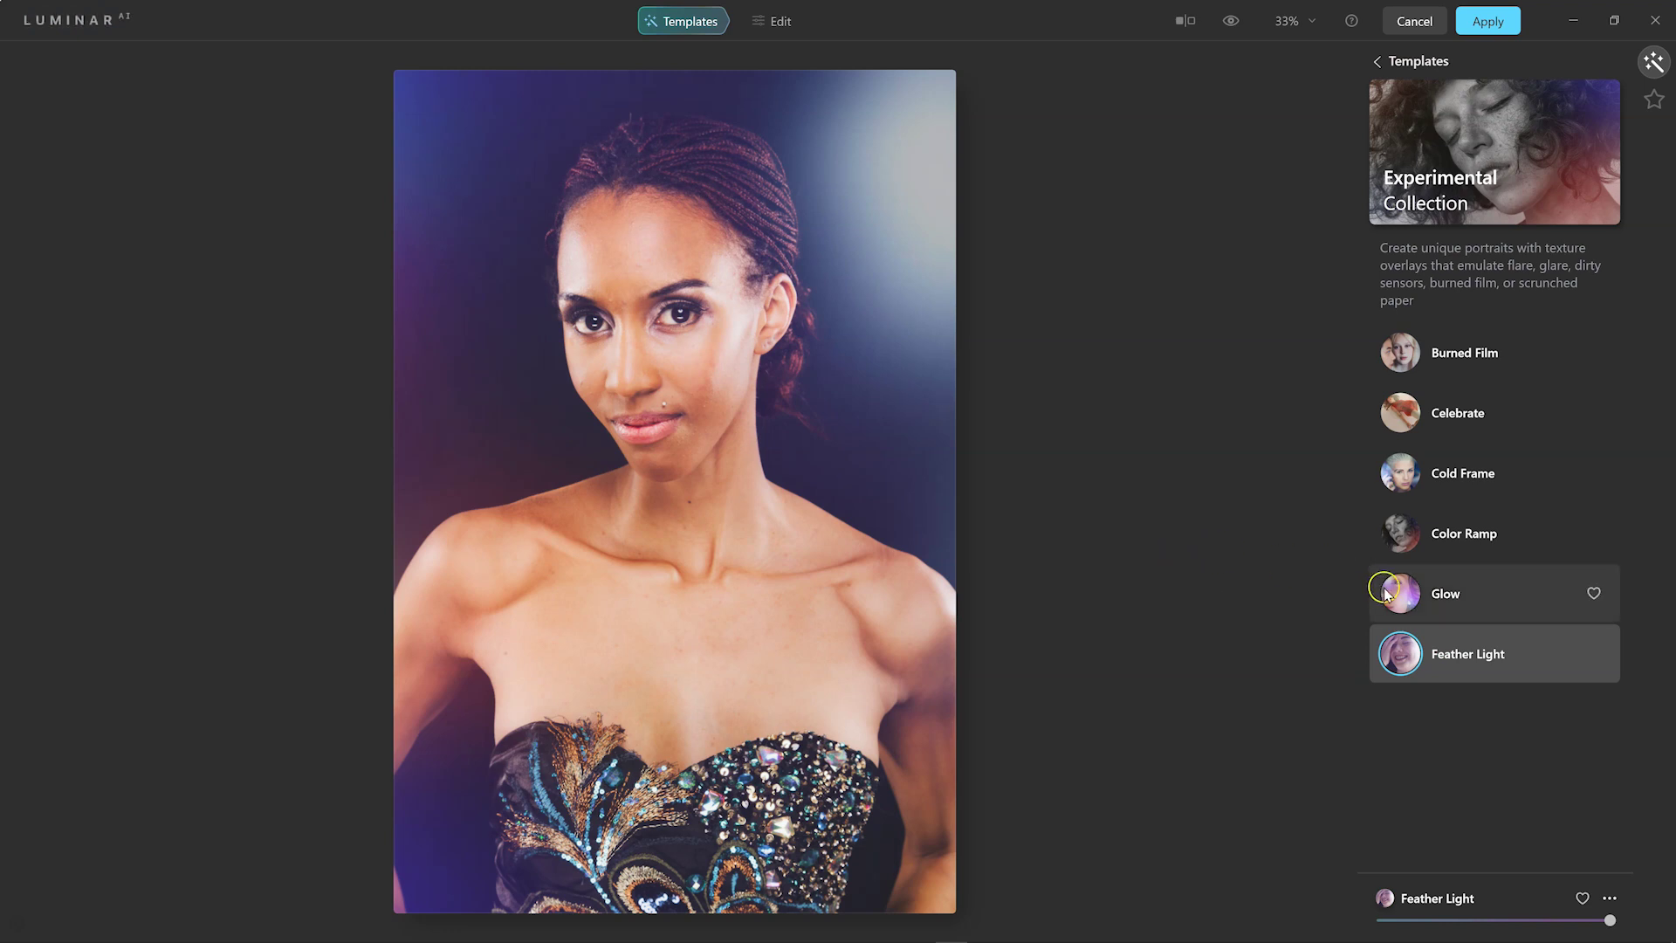
pyautogui.click(1461, 480)
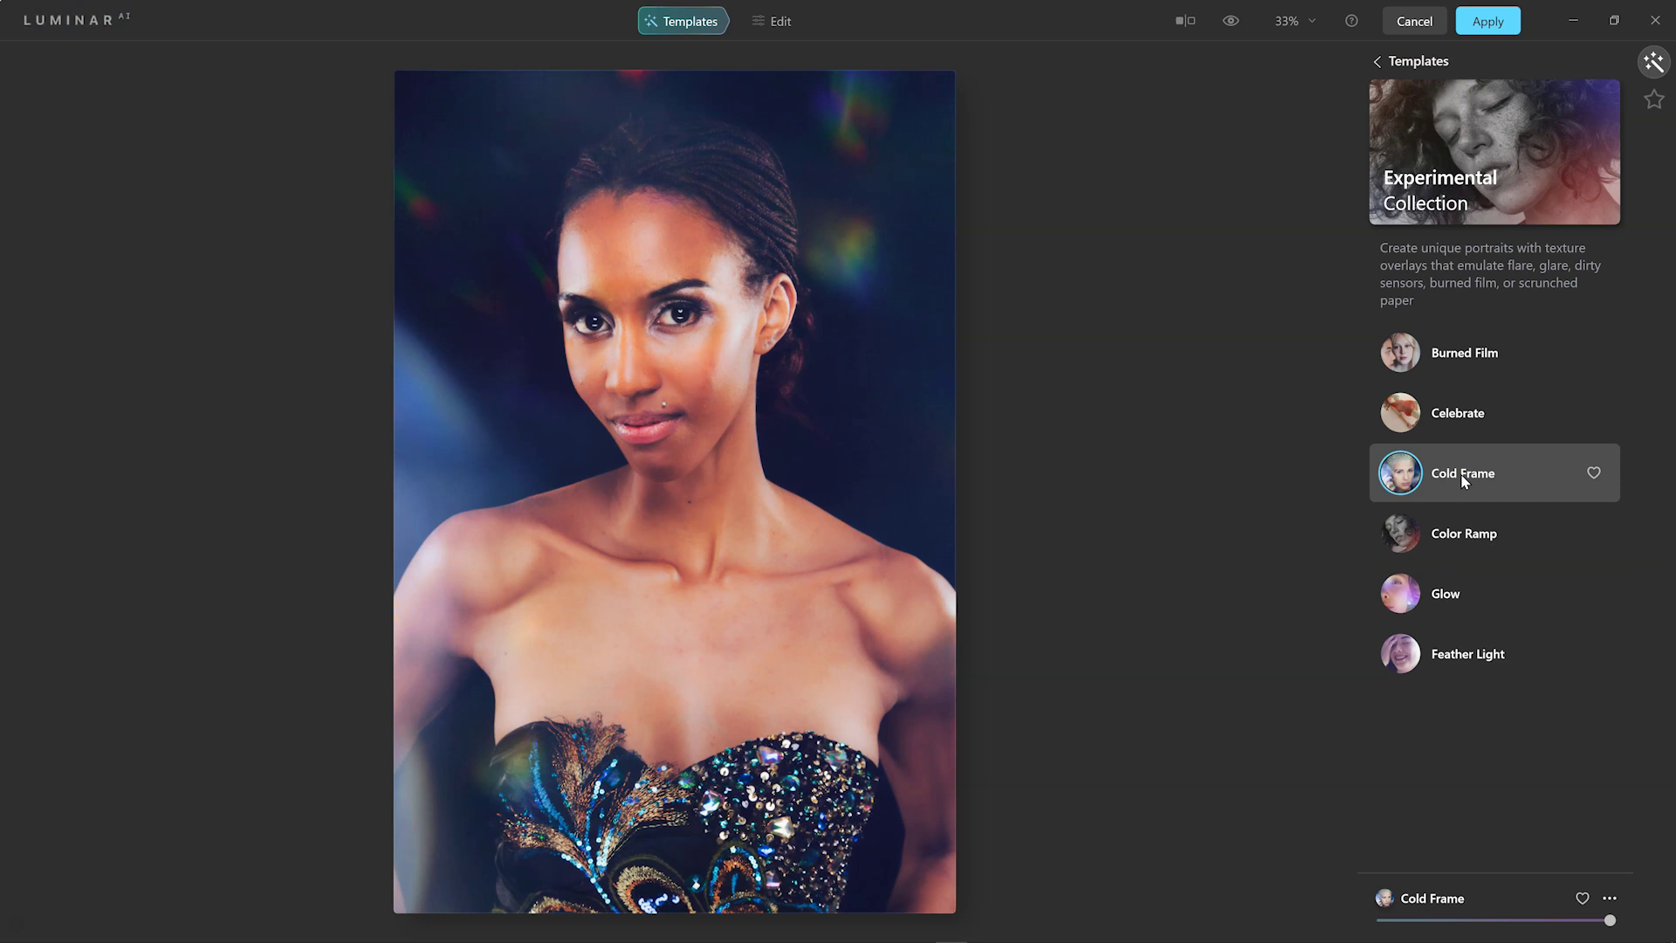
pyautogui.click(1461, 656)
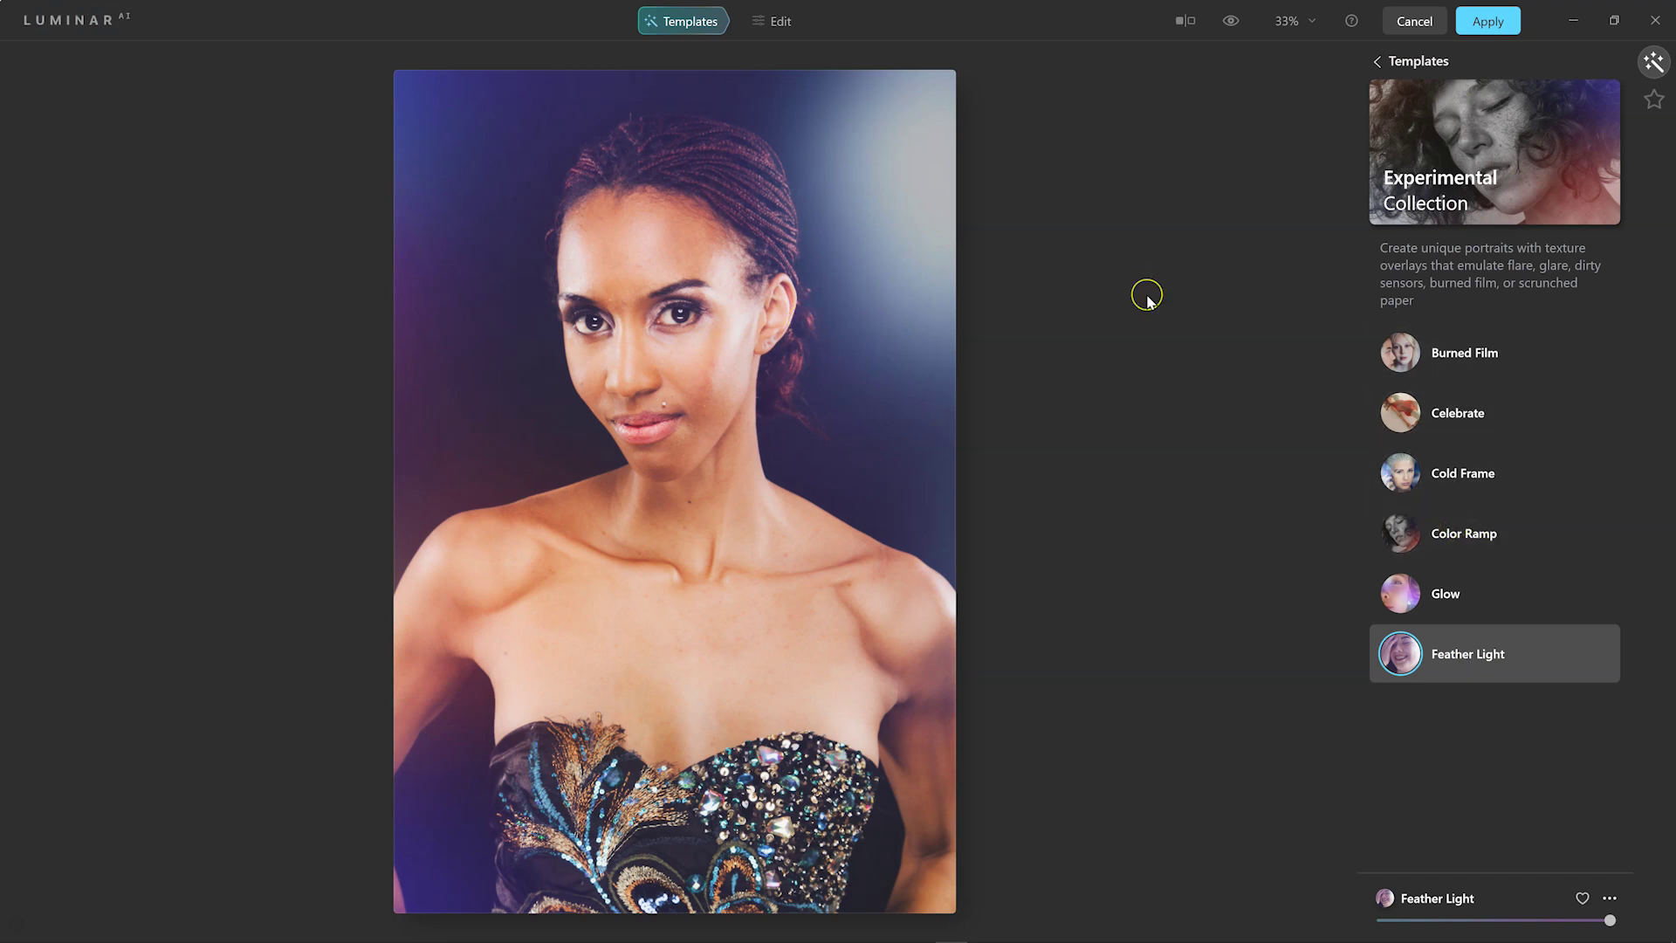
# Step: Compare Feather Light with the original and test its amount, leaving it at full strength
pyautogui.click(1231, 23)
pyautogui.click(1230, 25)
pyautogui.click(1606, 921)
pyautogui.moveTo(1606, 924)
pyautogui.mouseDown()
pyautogui.moveTo(1394, 927)
pyautogui.moveTo(1620, 930)
pyautogui.moveTo(1534, 923)
pyautogui.moveTo(1587, 923)
pyautogui.mouseUp()
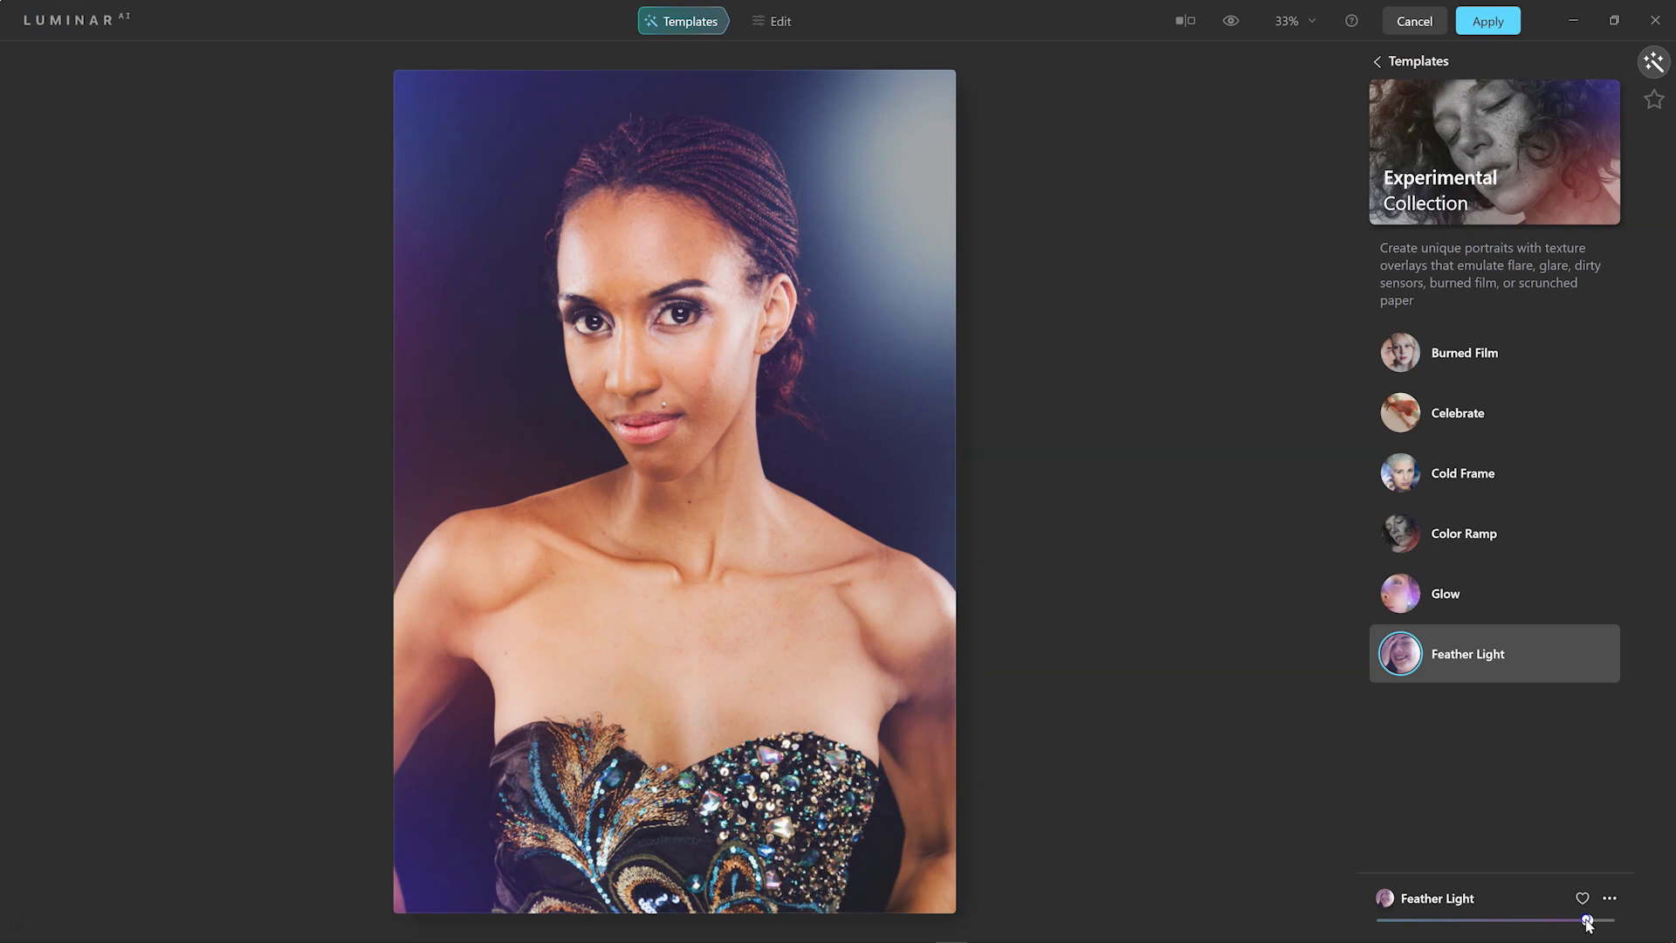
pyautogui.moveTo(1587, 924); pyautogui.dragTo(1610, 921)
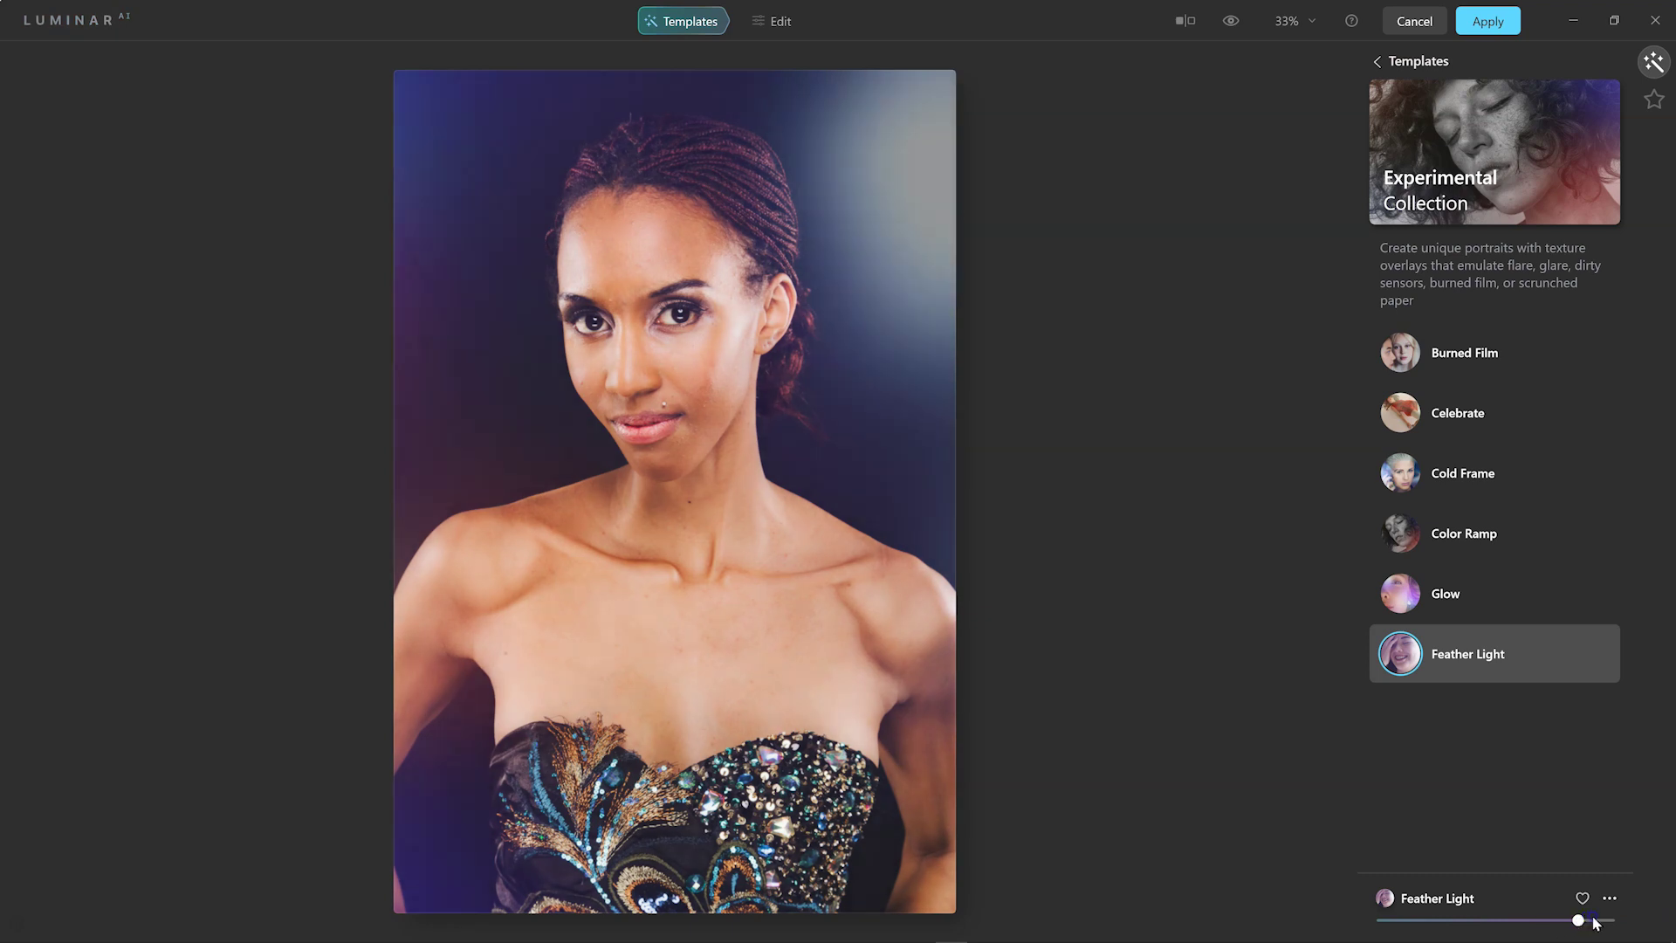
# Step: Switch to the Edit workspace to show the Essentials tools
pyautogui.click(1449, 795)
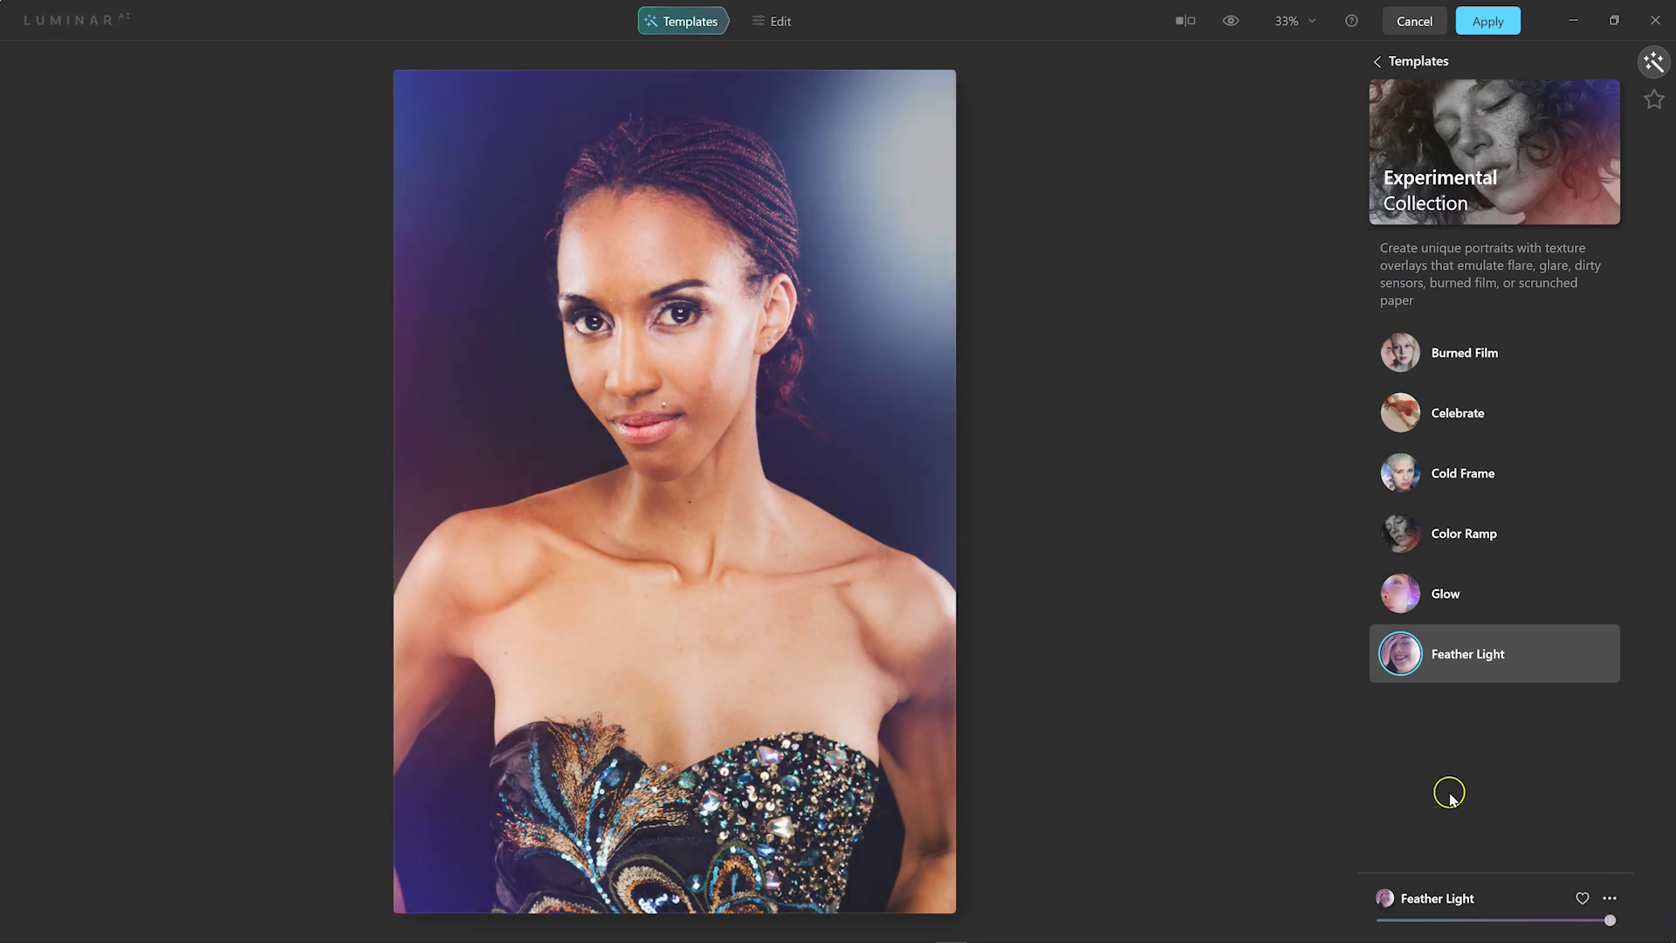
pyautogui.click(1302, 561)
pyautogui.click(757, 26)
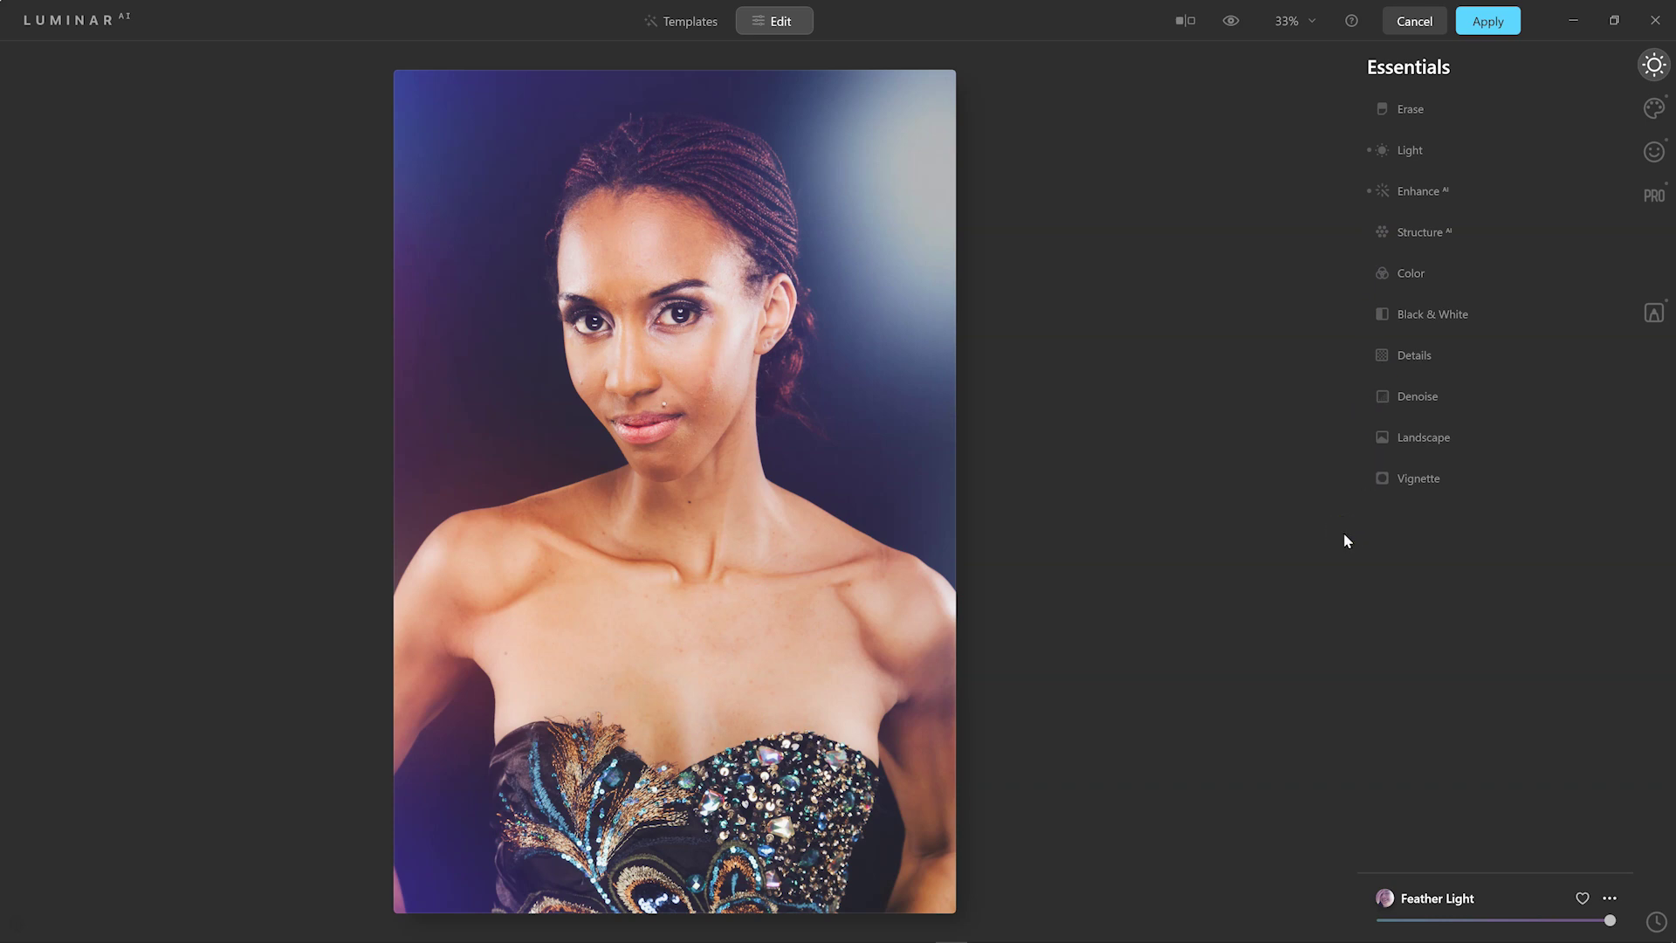
# Step: Lower Highlights to -5 in the Light tool, then collapse Light
pyautogui.click(1406, 152)
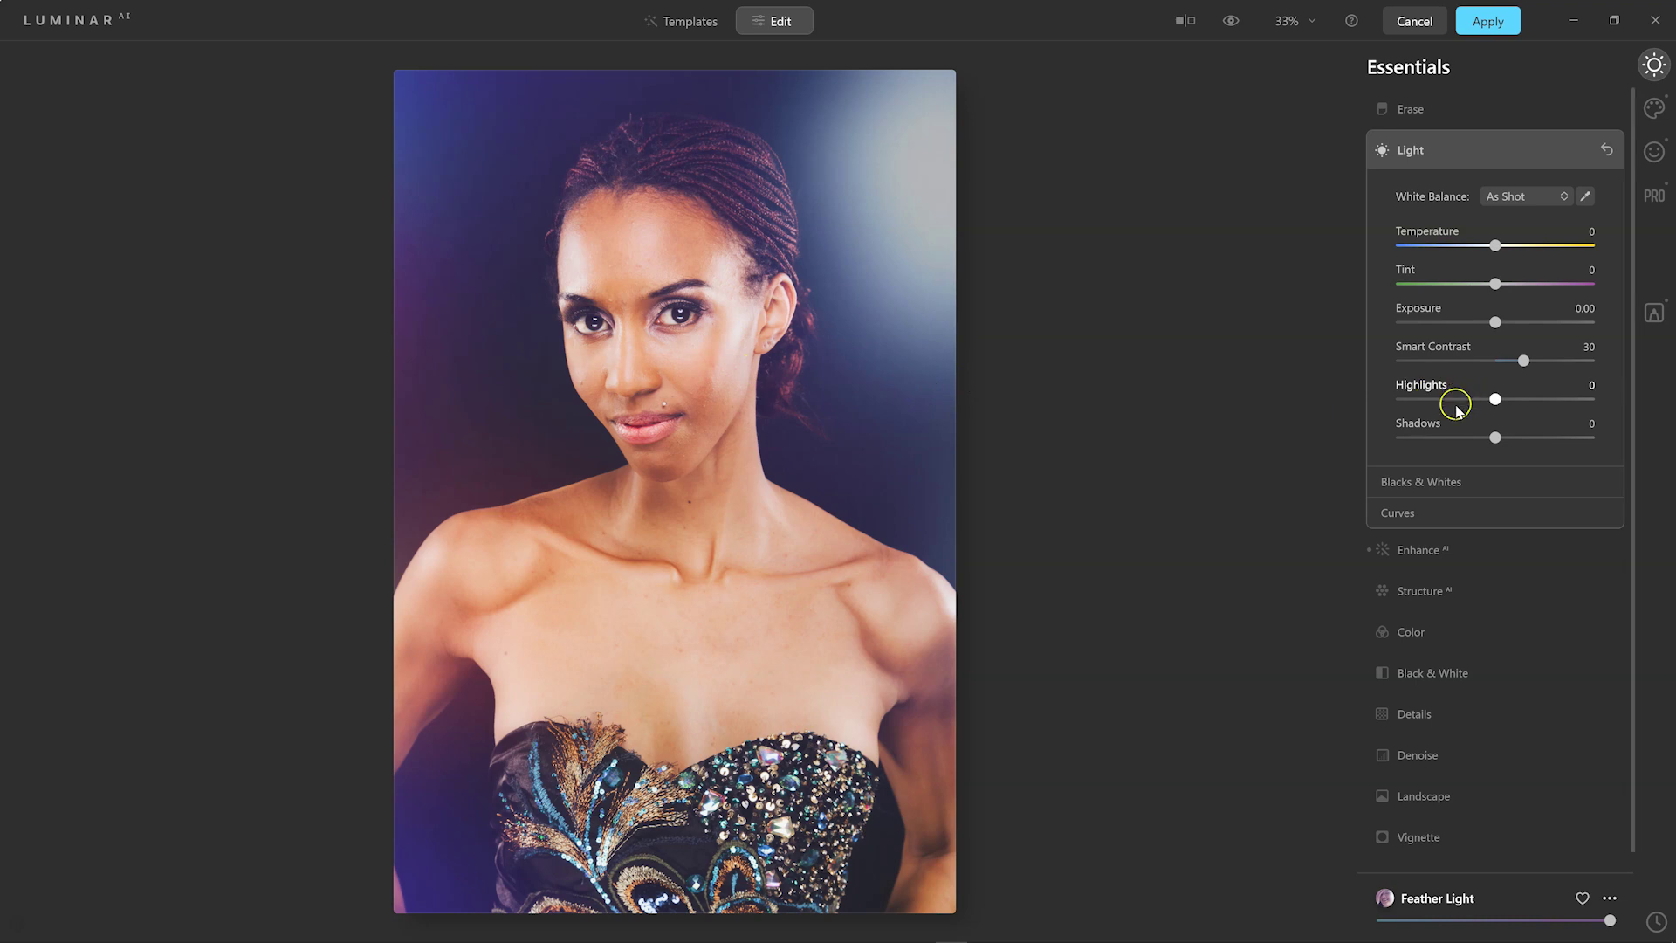
pyautogui.moveTo(1495, 404); pyautogui.dragTo(1490, 407)
pyautogui.click(1413, 150)
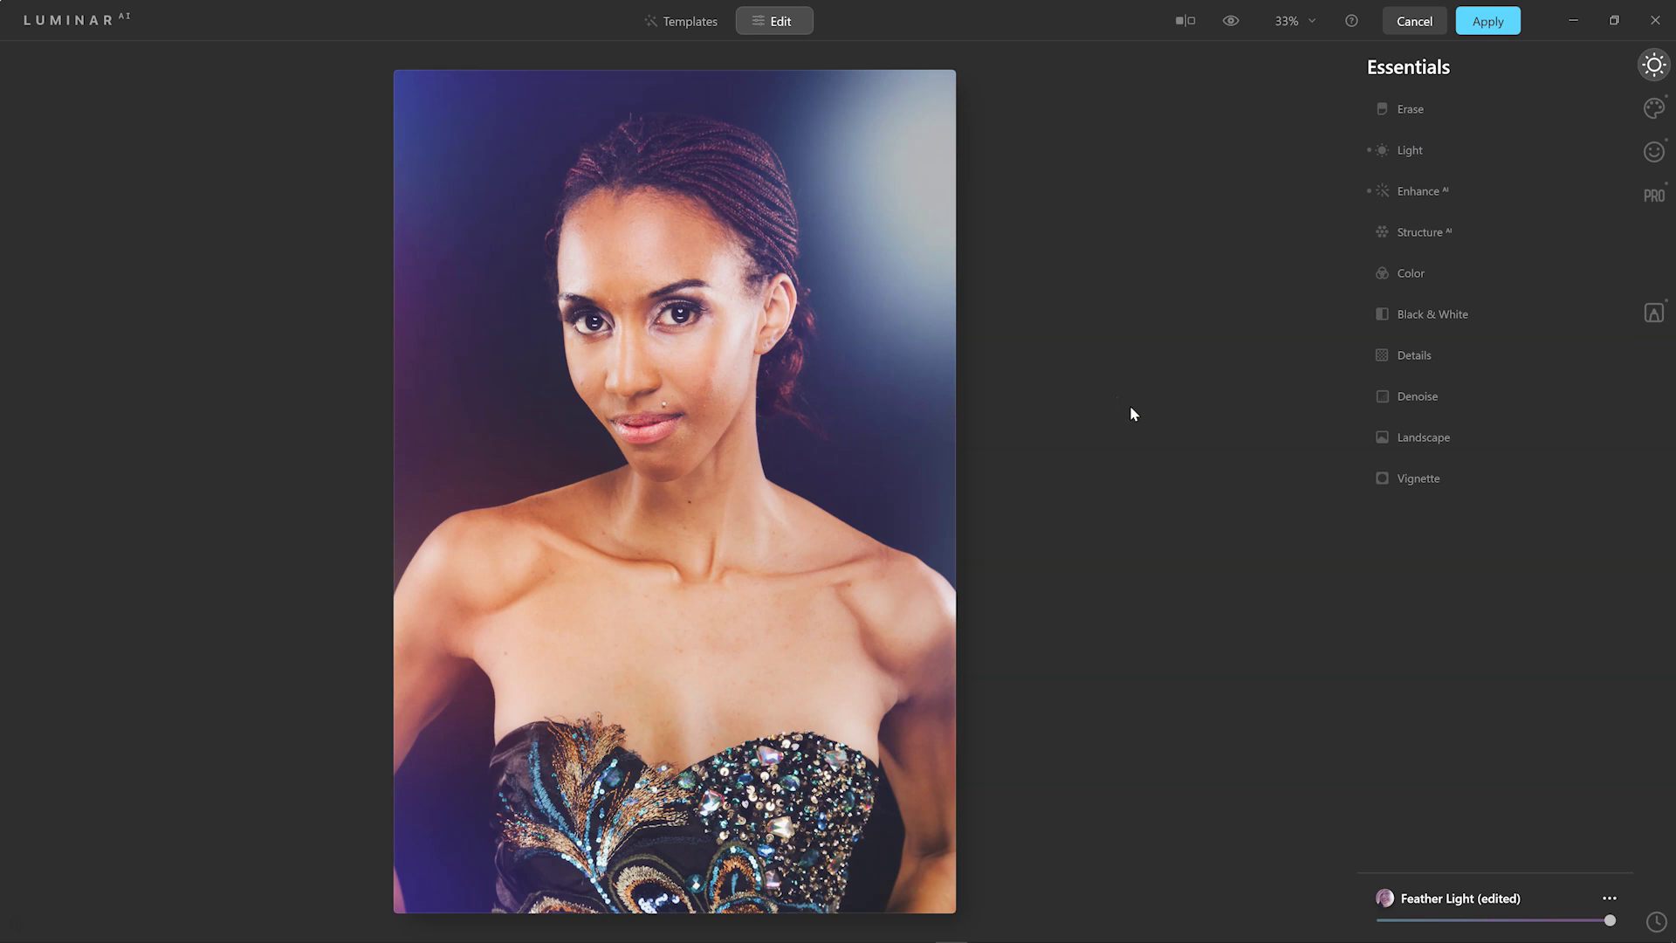
# Step: In Portrait Face AI, set Face Light to 15 and test Slim Face before returning it to 0
pyautogui.click(1654, 156)
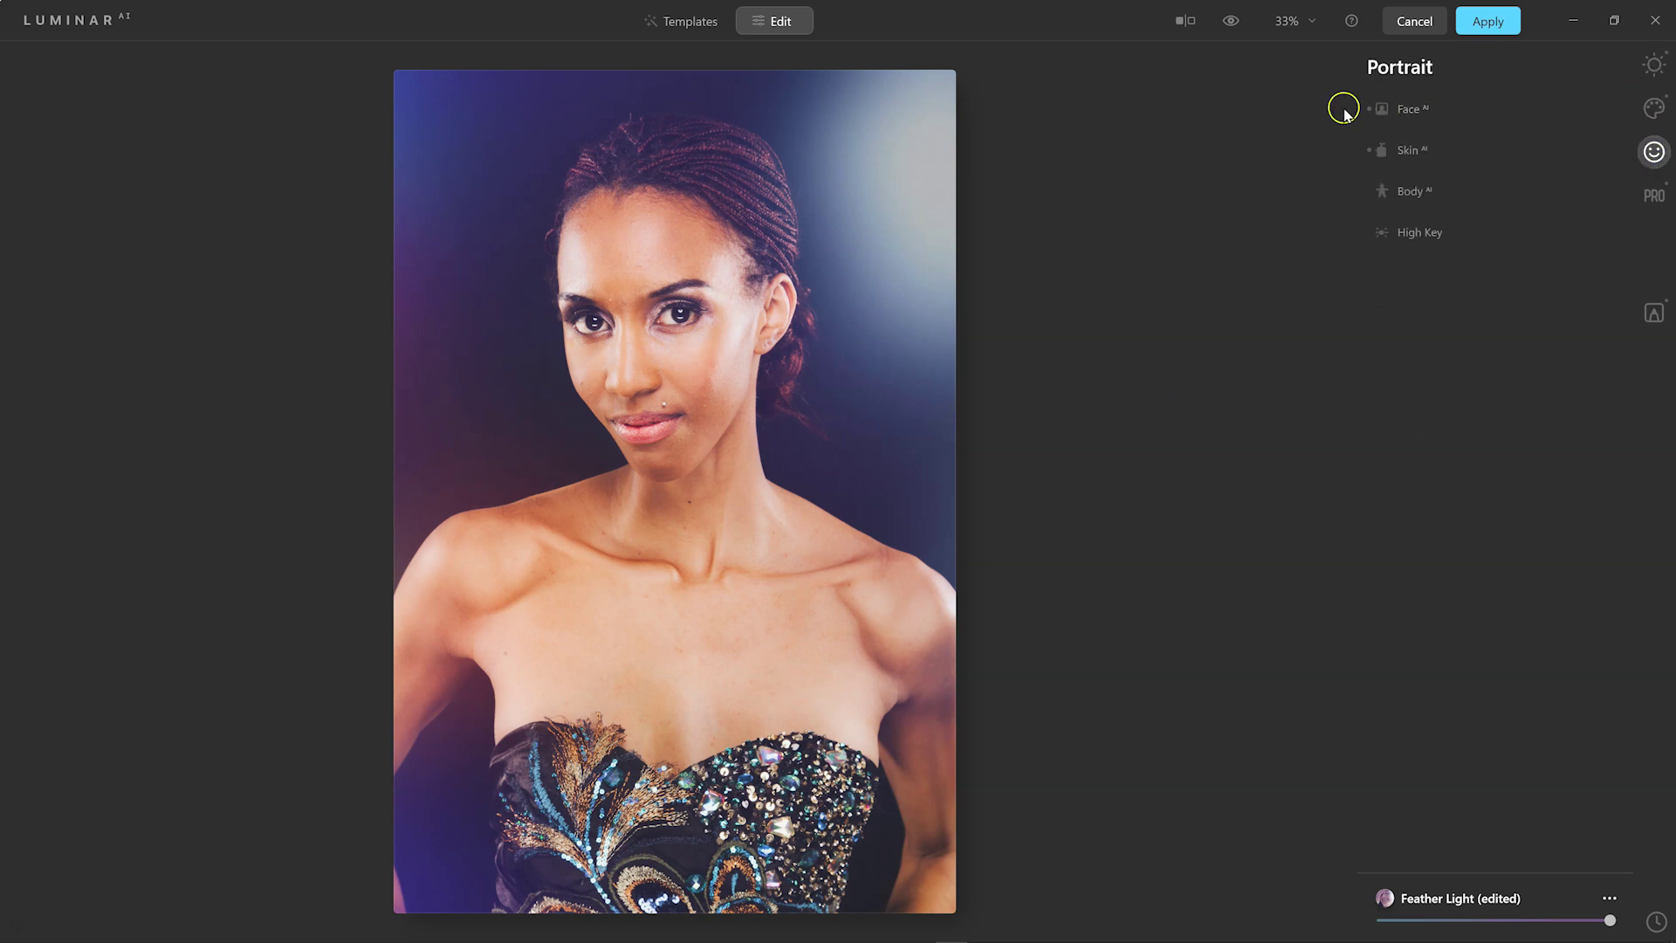
pyautogui.click(1419, 111)
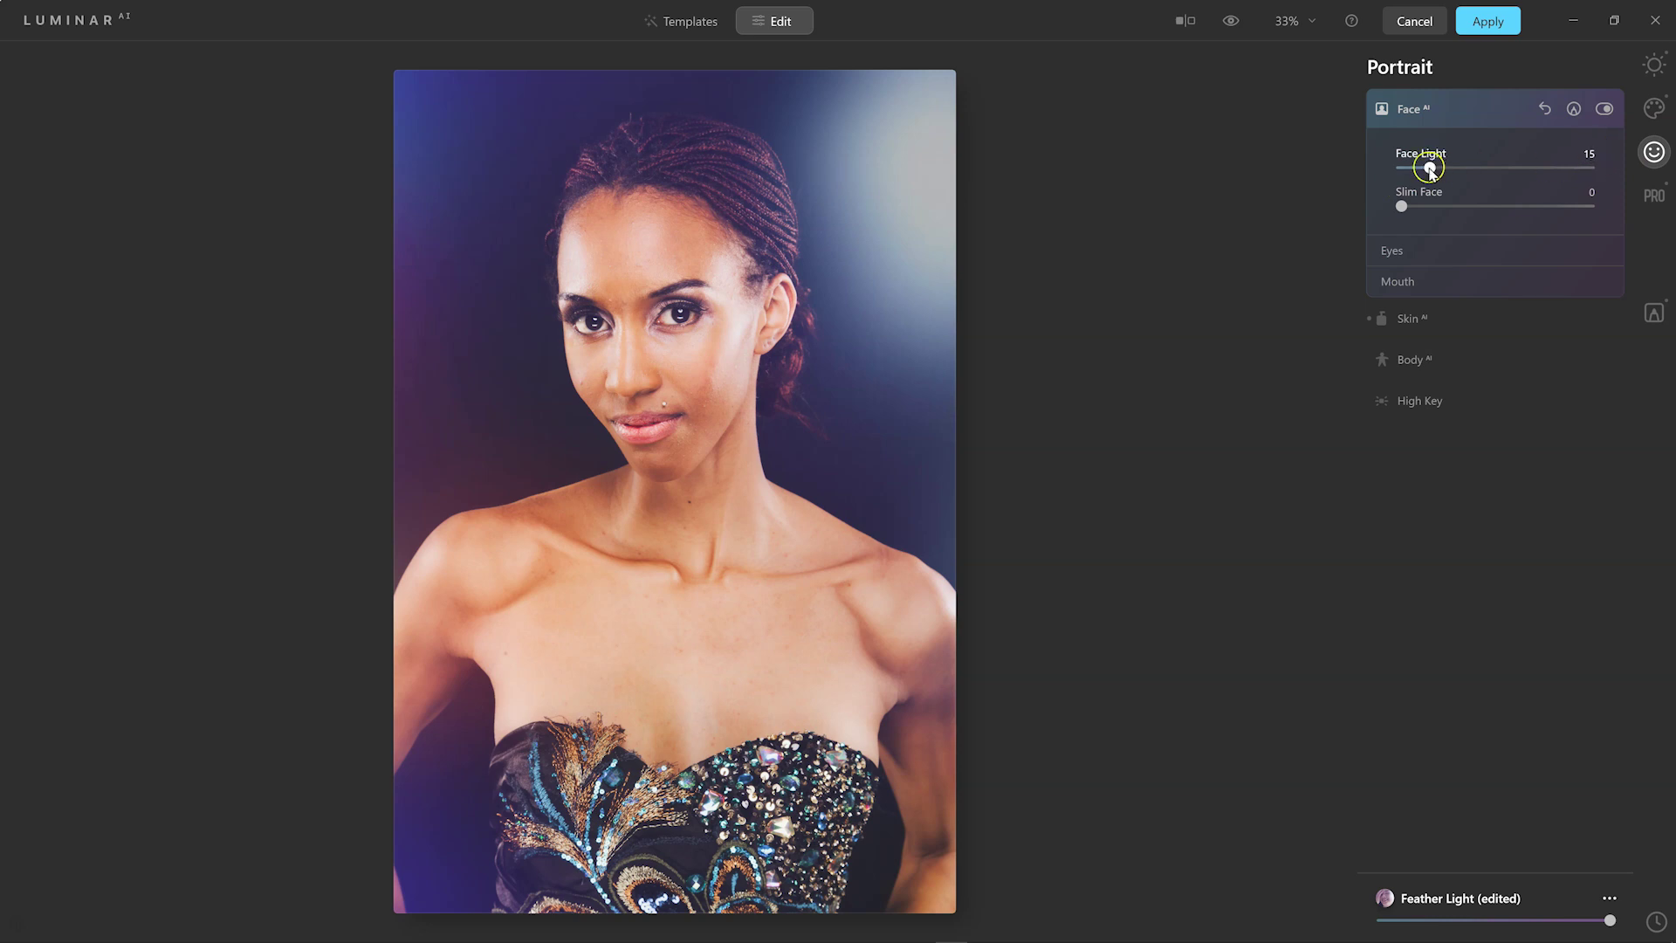
pyautogui.moveTo(1428, 172); pyautogui.dragTo(1380, 179)
pyautogui.moveTo(1342, 182); pyautogui.dragTo(1429, 181)
pyautogui.click(1410, 215)
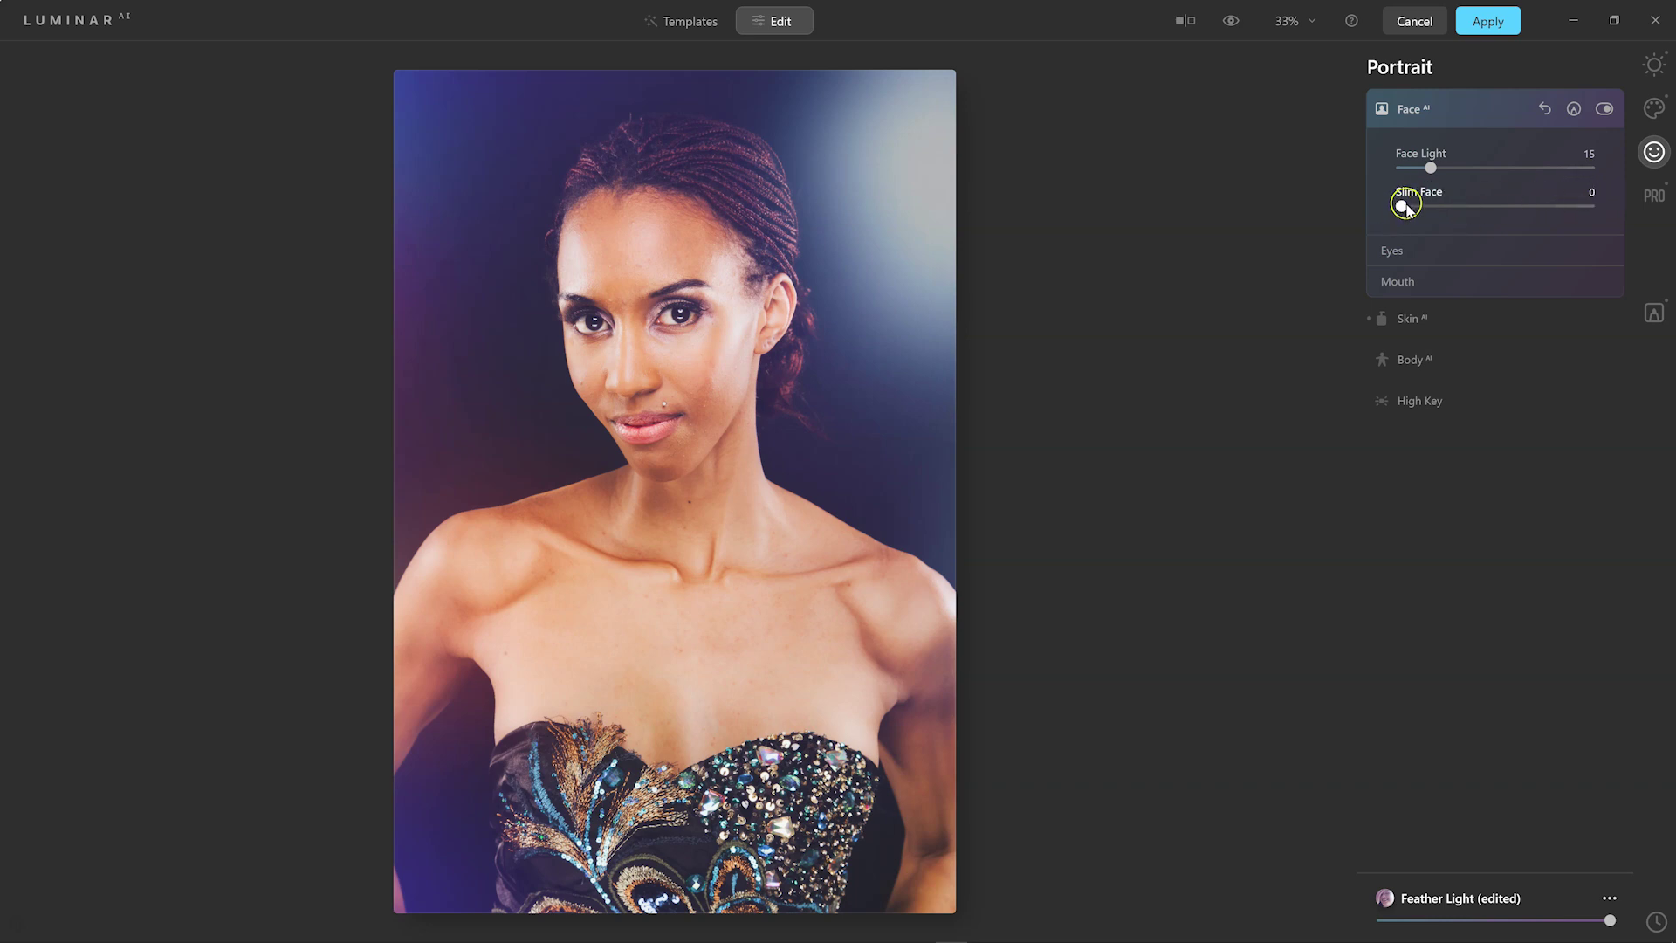
pyautogui.moveTo(1399, 206); pyautogui.dragTo(1606, 206)
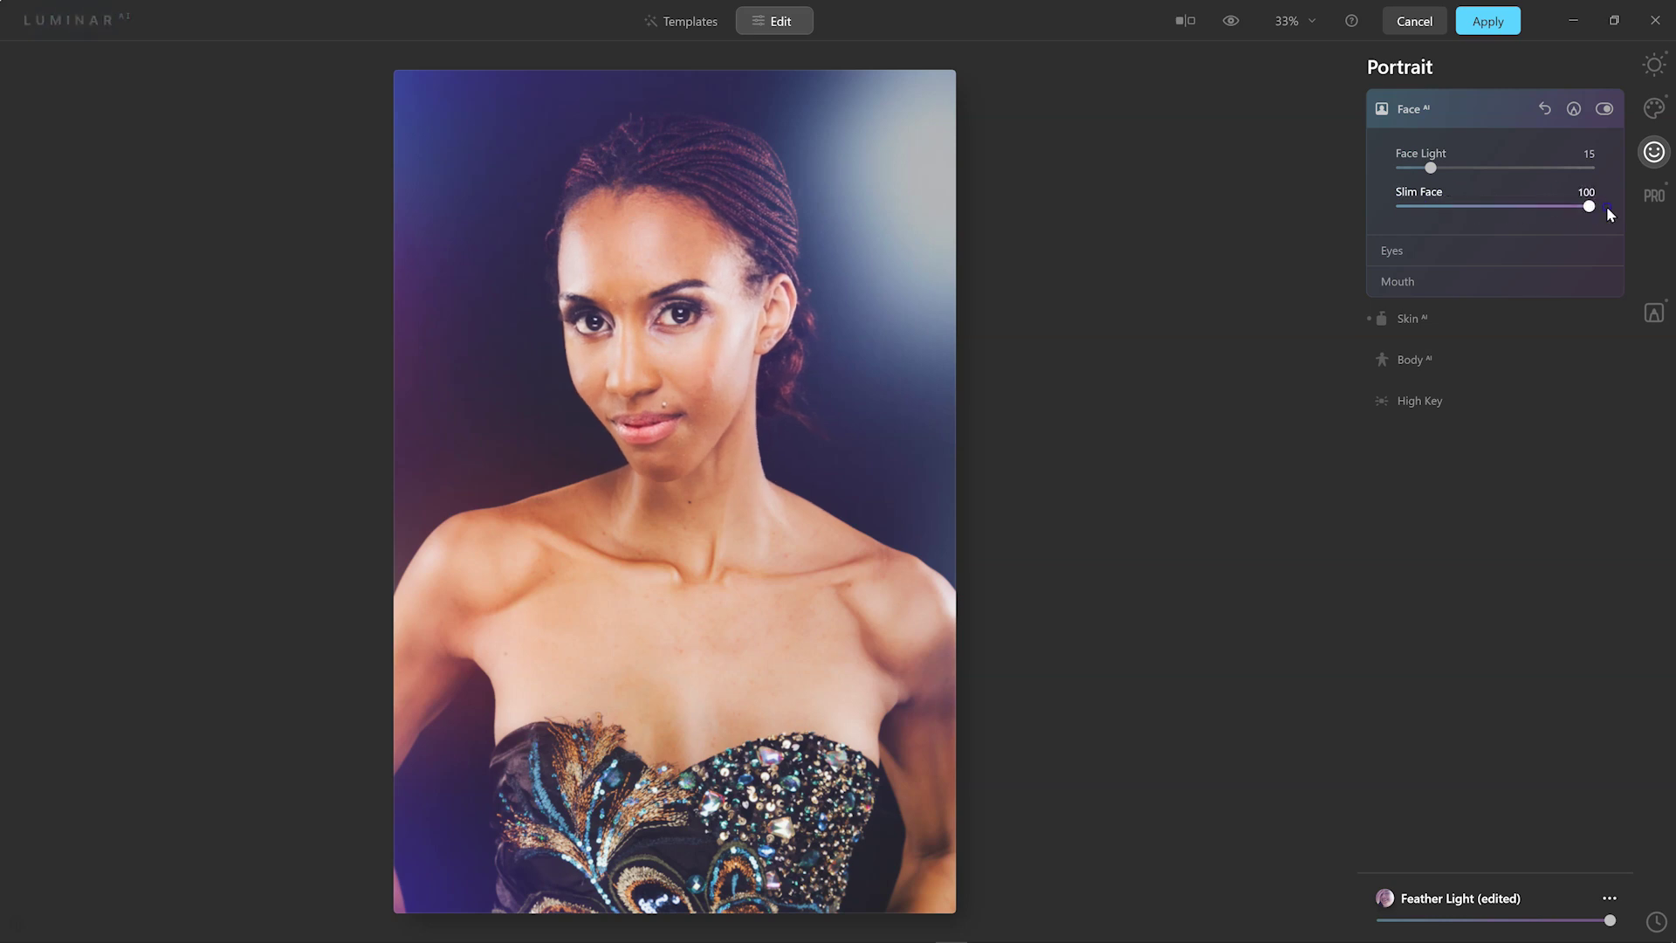
pyautogui.moveTo(1587, 210); pyautogui.dragTo(1418, 213)
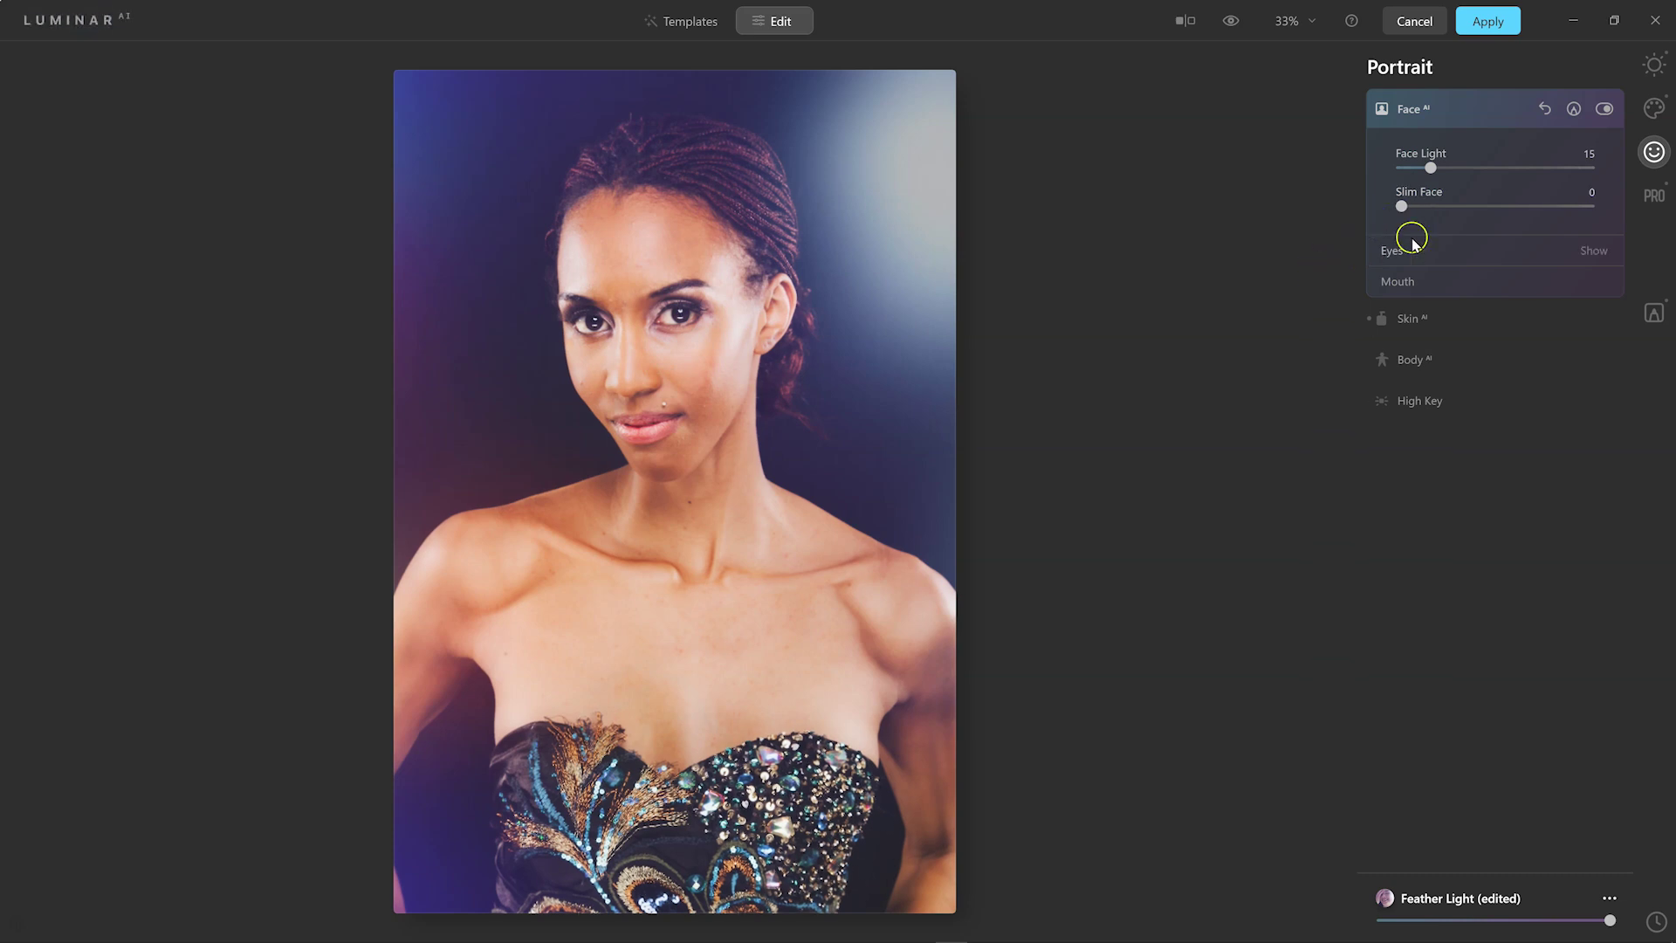
# Step: Show the Eyes settings and change the eye colour preset to Brown
pyautogui.click(1399, 251)
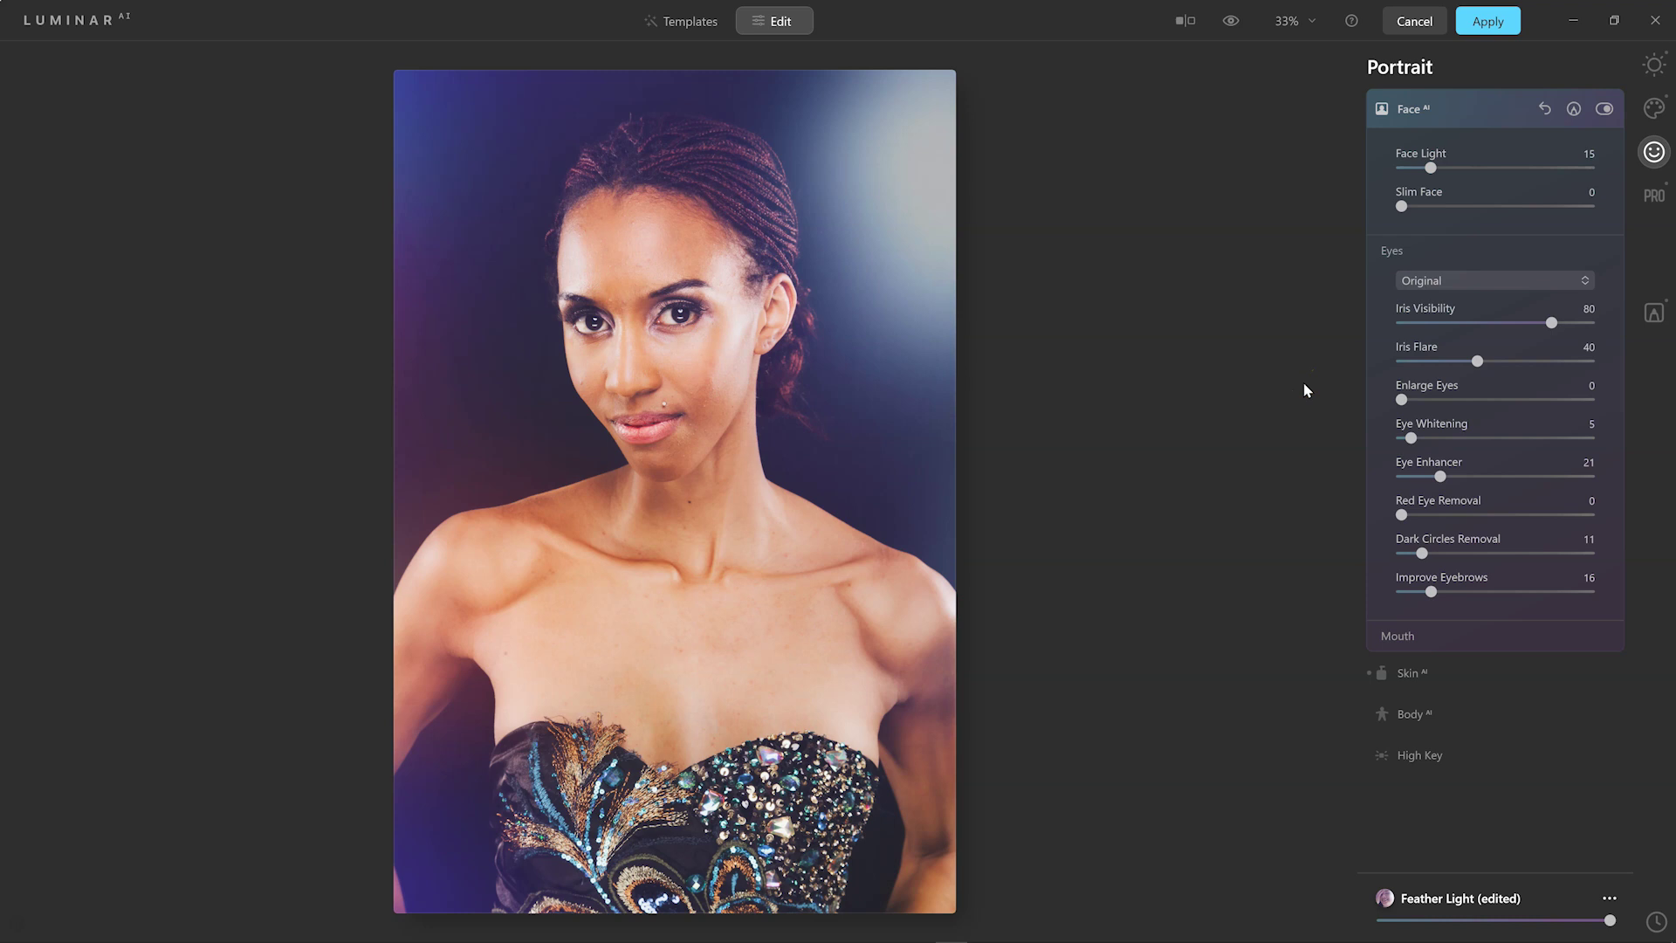
pyautogui.click(1534, 281)
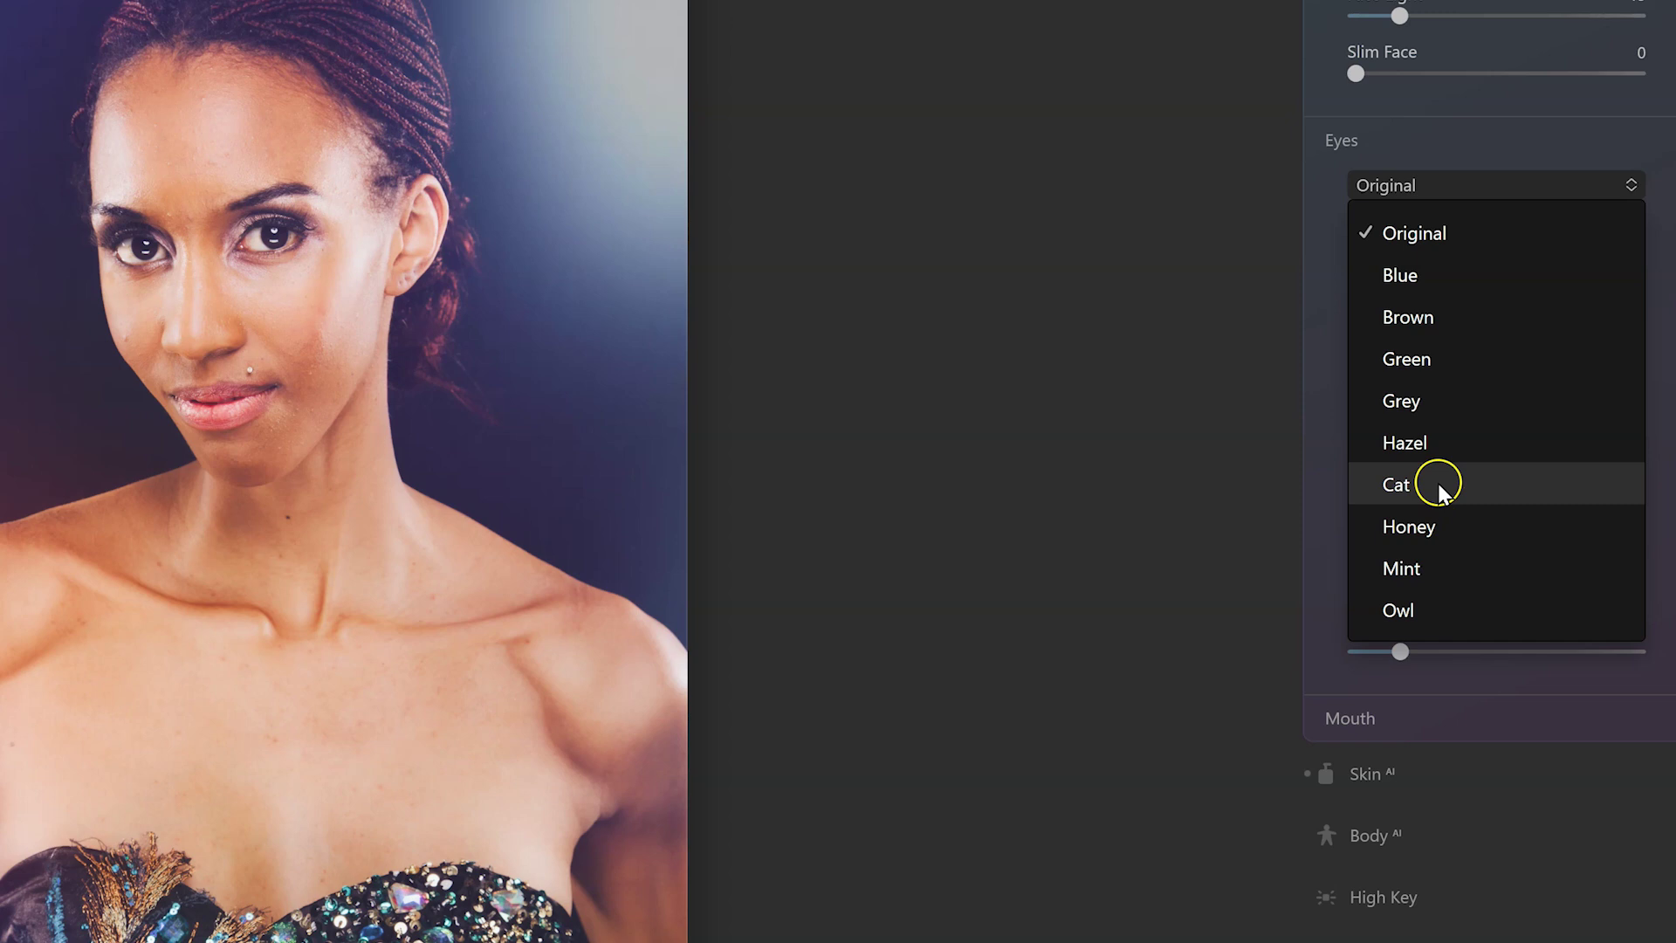
pyautogui.click(1407, 316)
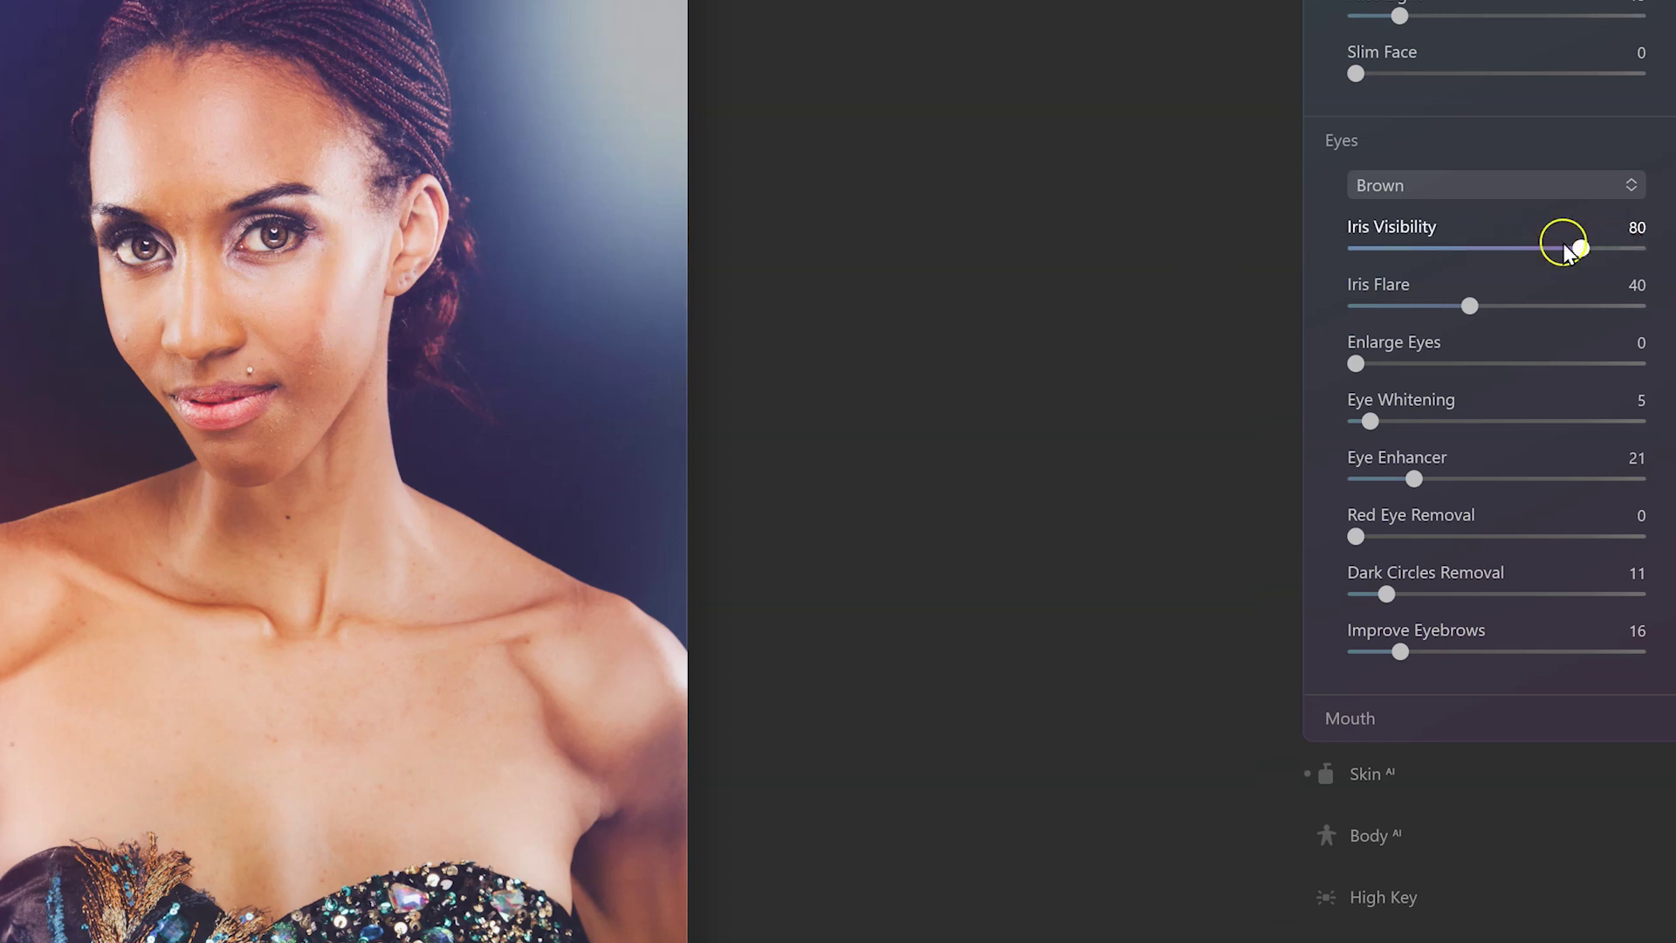
# Step: Set Iris Visibility to 22 and Iris Flare to 19 after comparing flare at 0 and 100
pyautogui.moveTo(1592, 265); pyautogui.dragTo(1382, 256)
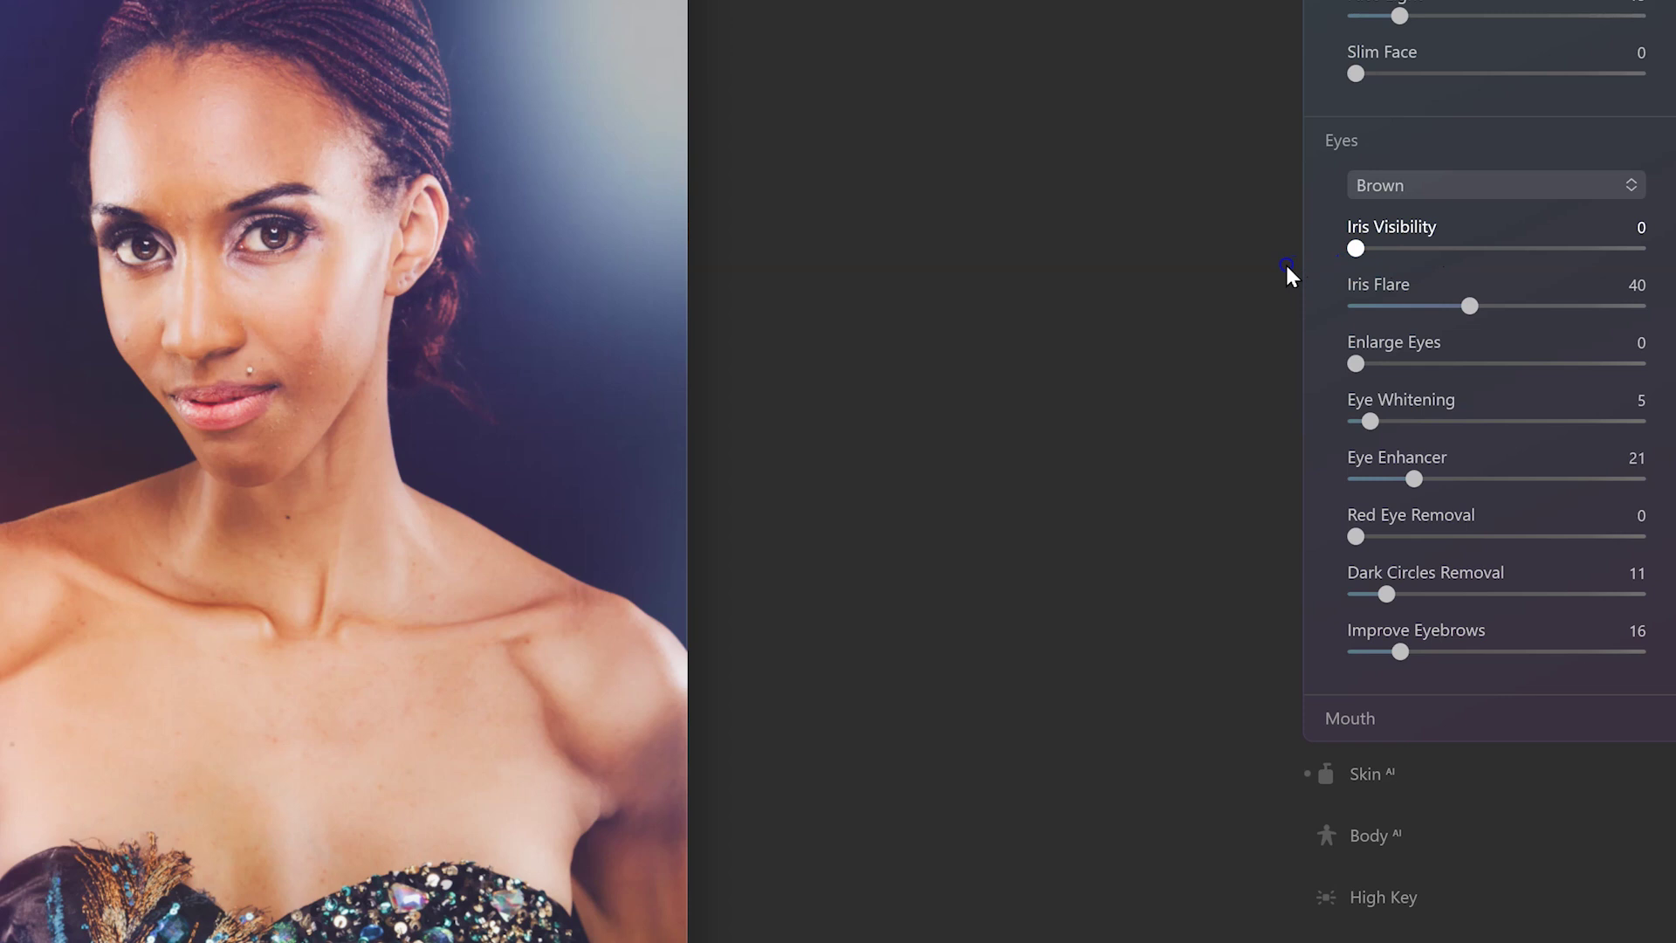
pyautogui.moveTo(1286, 262); pyautogui.dragTo(1413, 248)
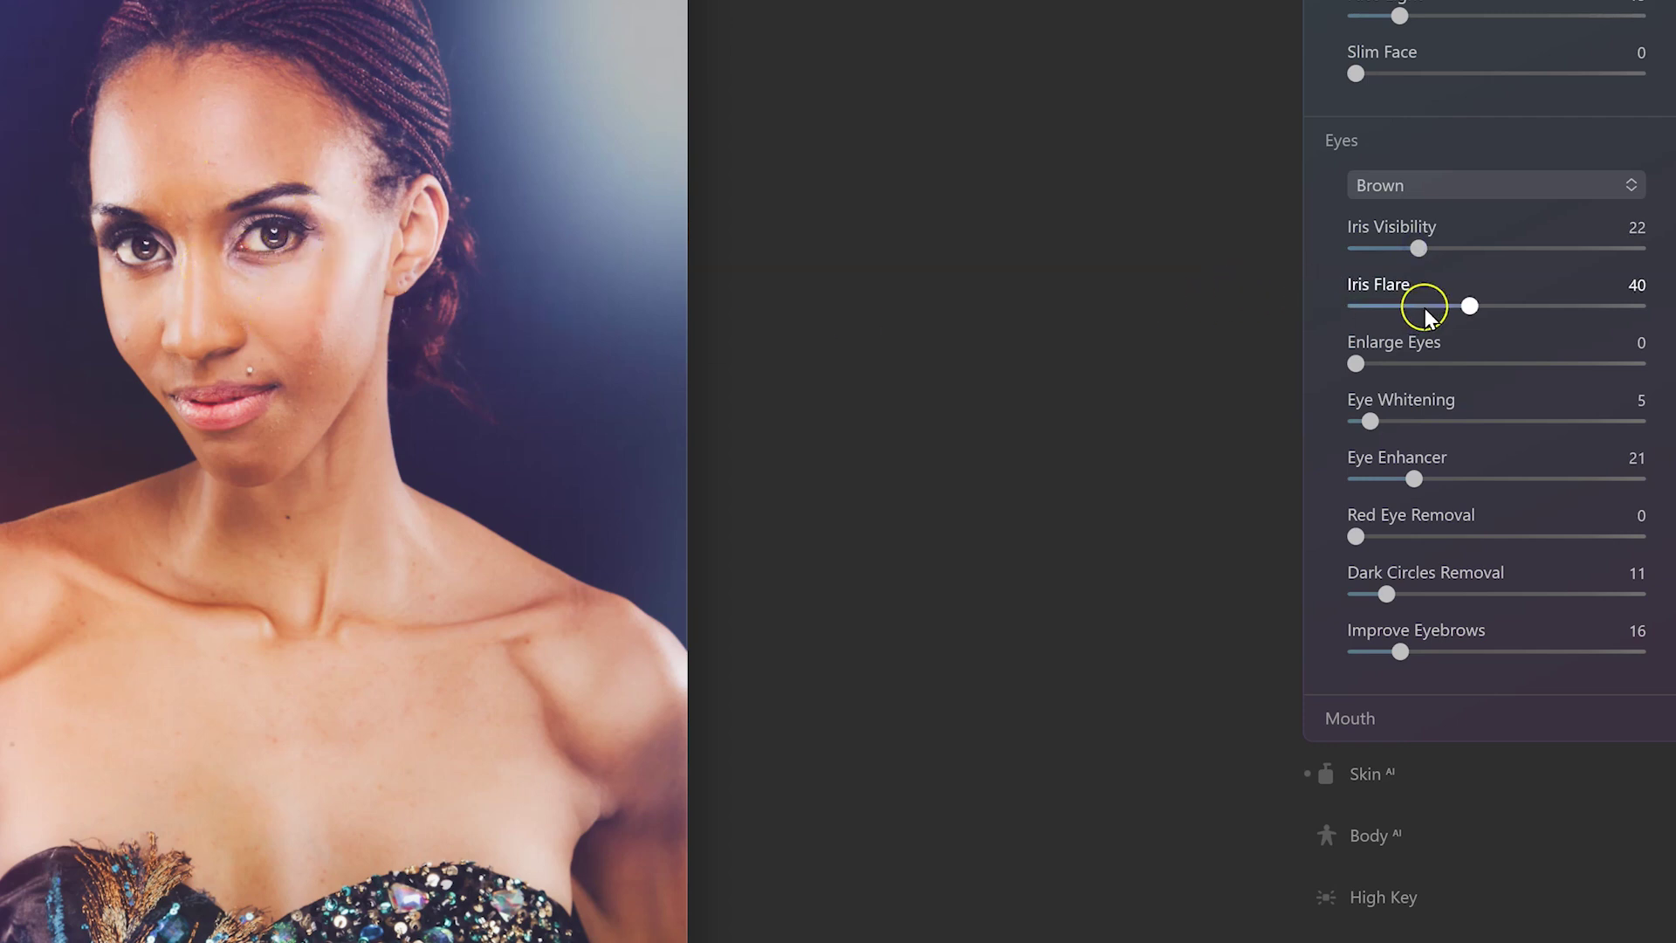
pyautogui.moveTo(1444, 304); pyautogui.dragTo(1256, 304)
pyautogui.moveTo(1355, 306); pyautogui.dragTo(1641, 306)
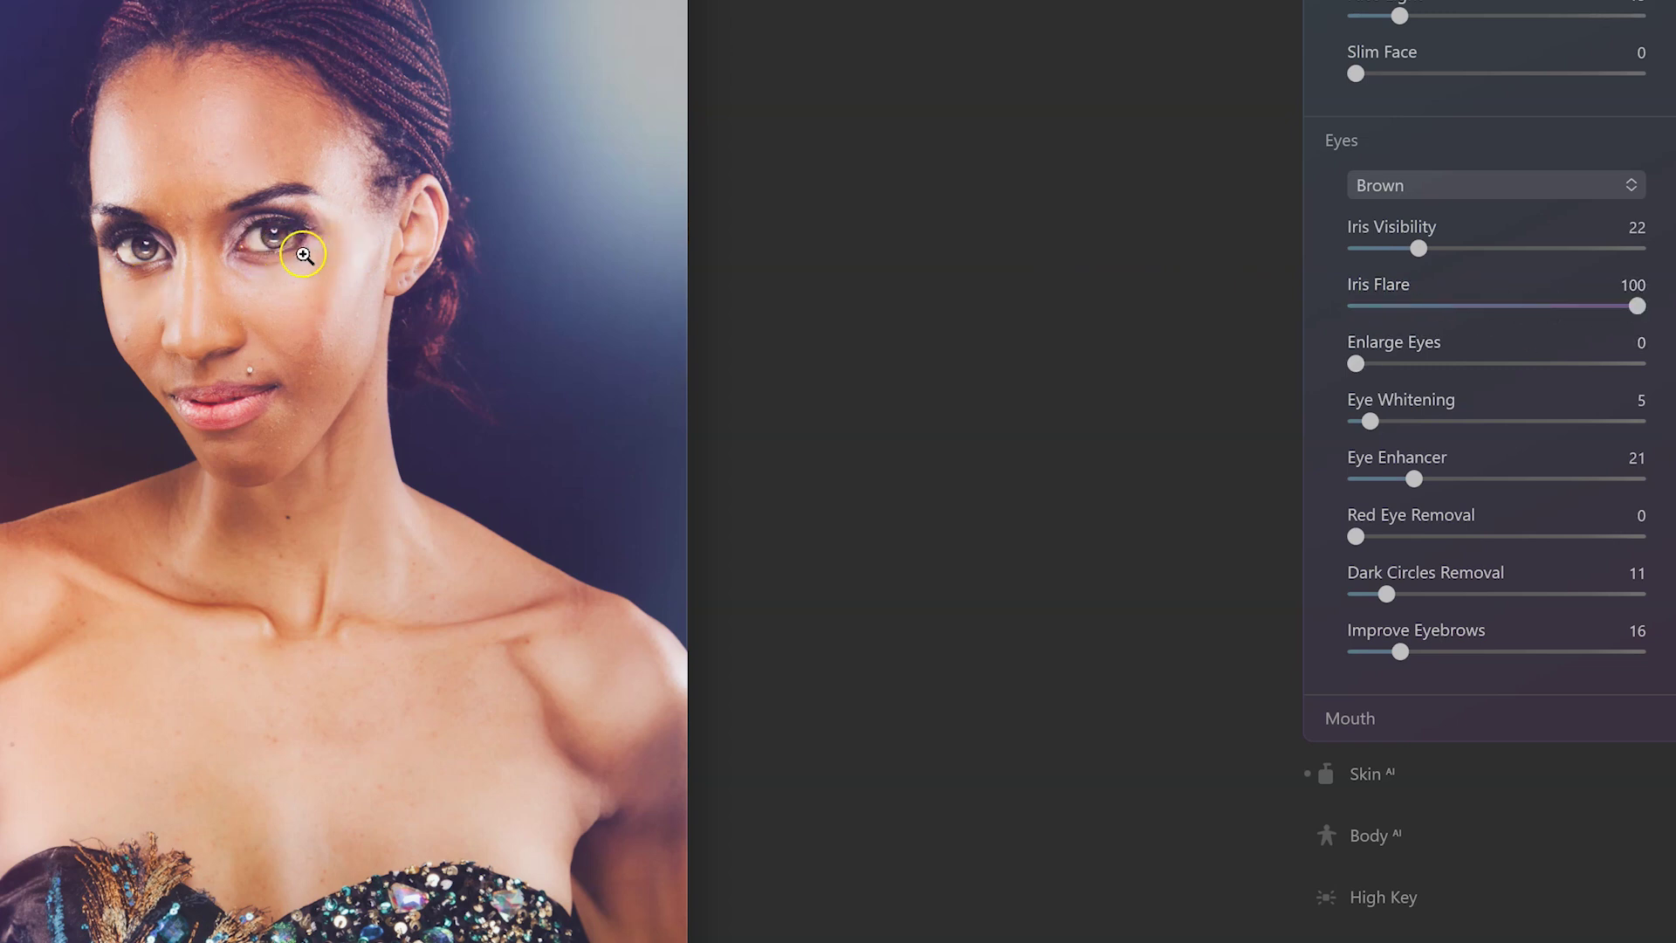
pyautogui.moveTo(1635, 304); pyautogui.dragTo(1405, 307)
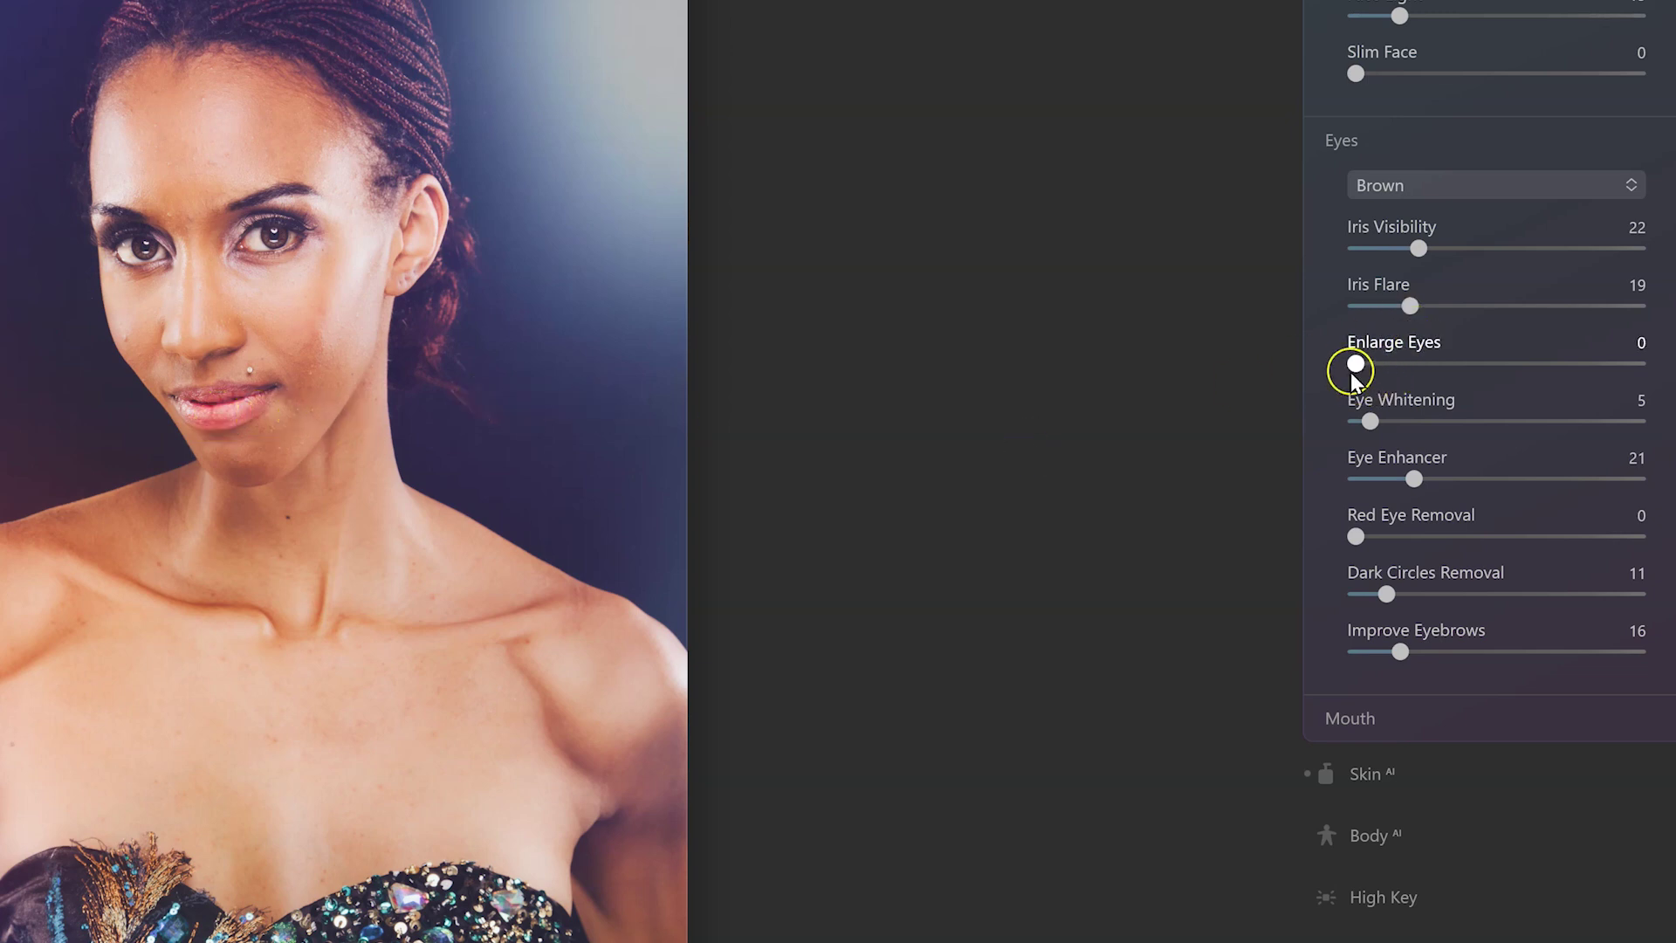
# Step: Set Eye Whitening to 3 and test Enlarge Eyes, leaving it at 0
pyautogui.moveTo(1368, 421); pyautogui.dragTo(1373, 421)
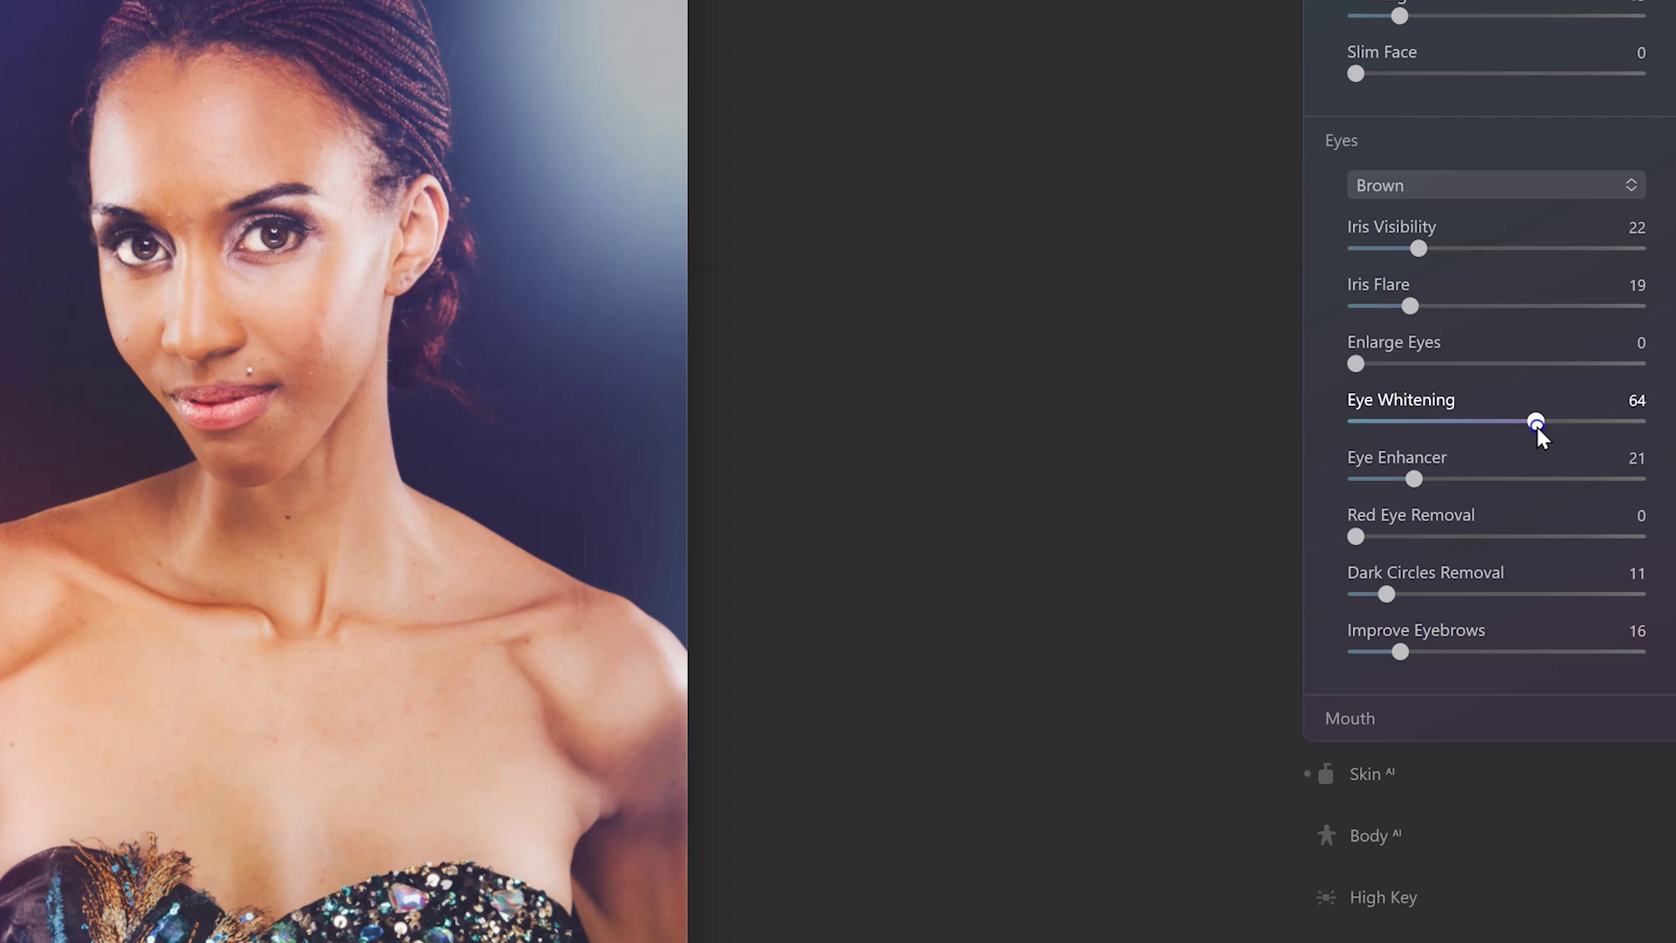
pyautogui.moveTo(1536, 426); pyautogui.dragTo(1365, 431)
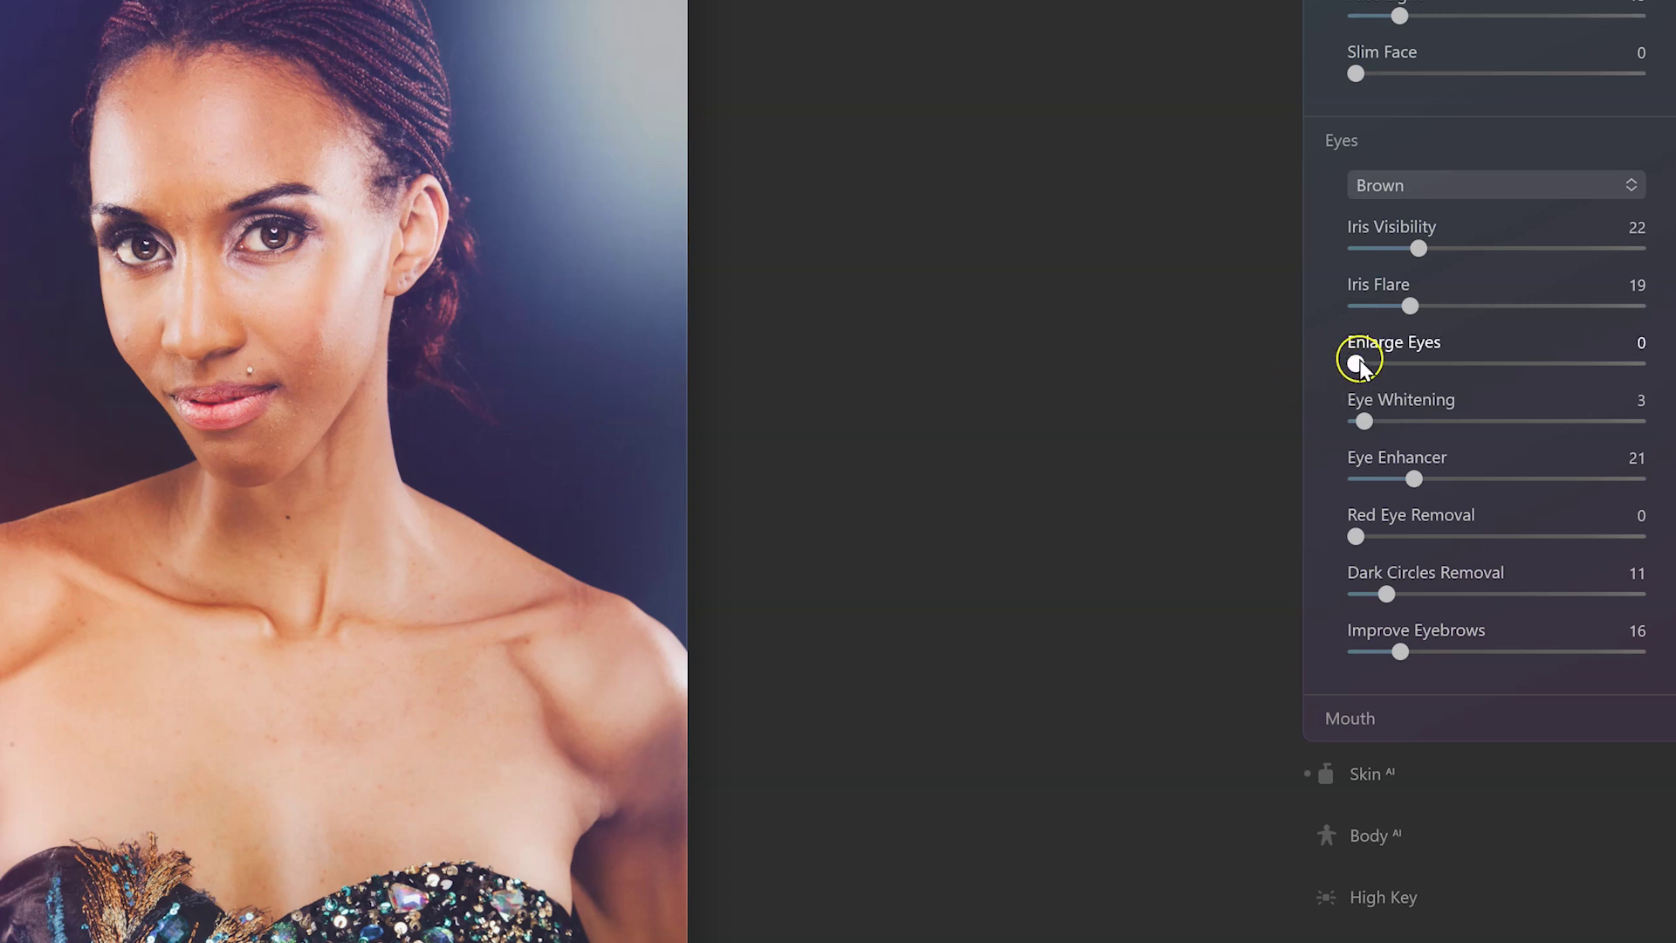
pyautogui.moveTo(1374, 363); pyautogui.dragTo(1673, 352)
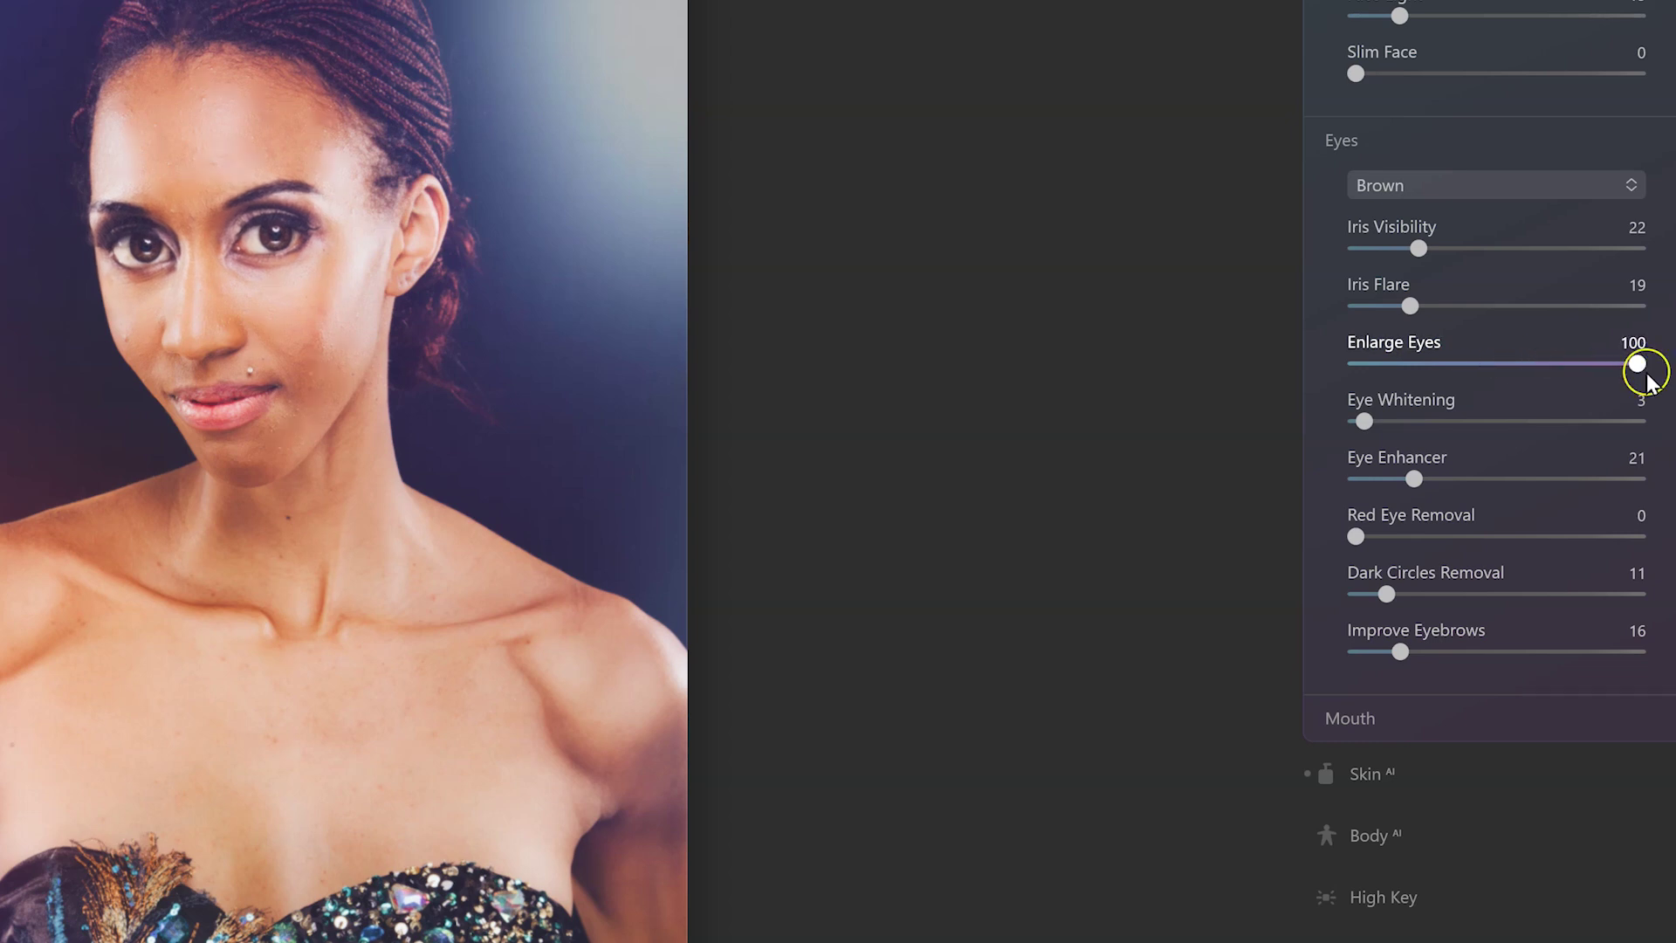
pyautogui.moveTo(1636, 363); pyautogui.dragTo(1260, 375)
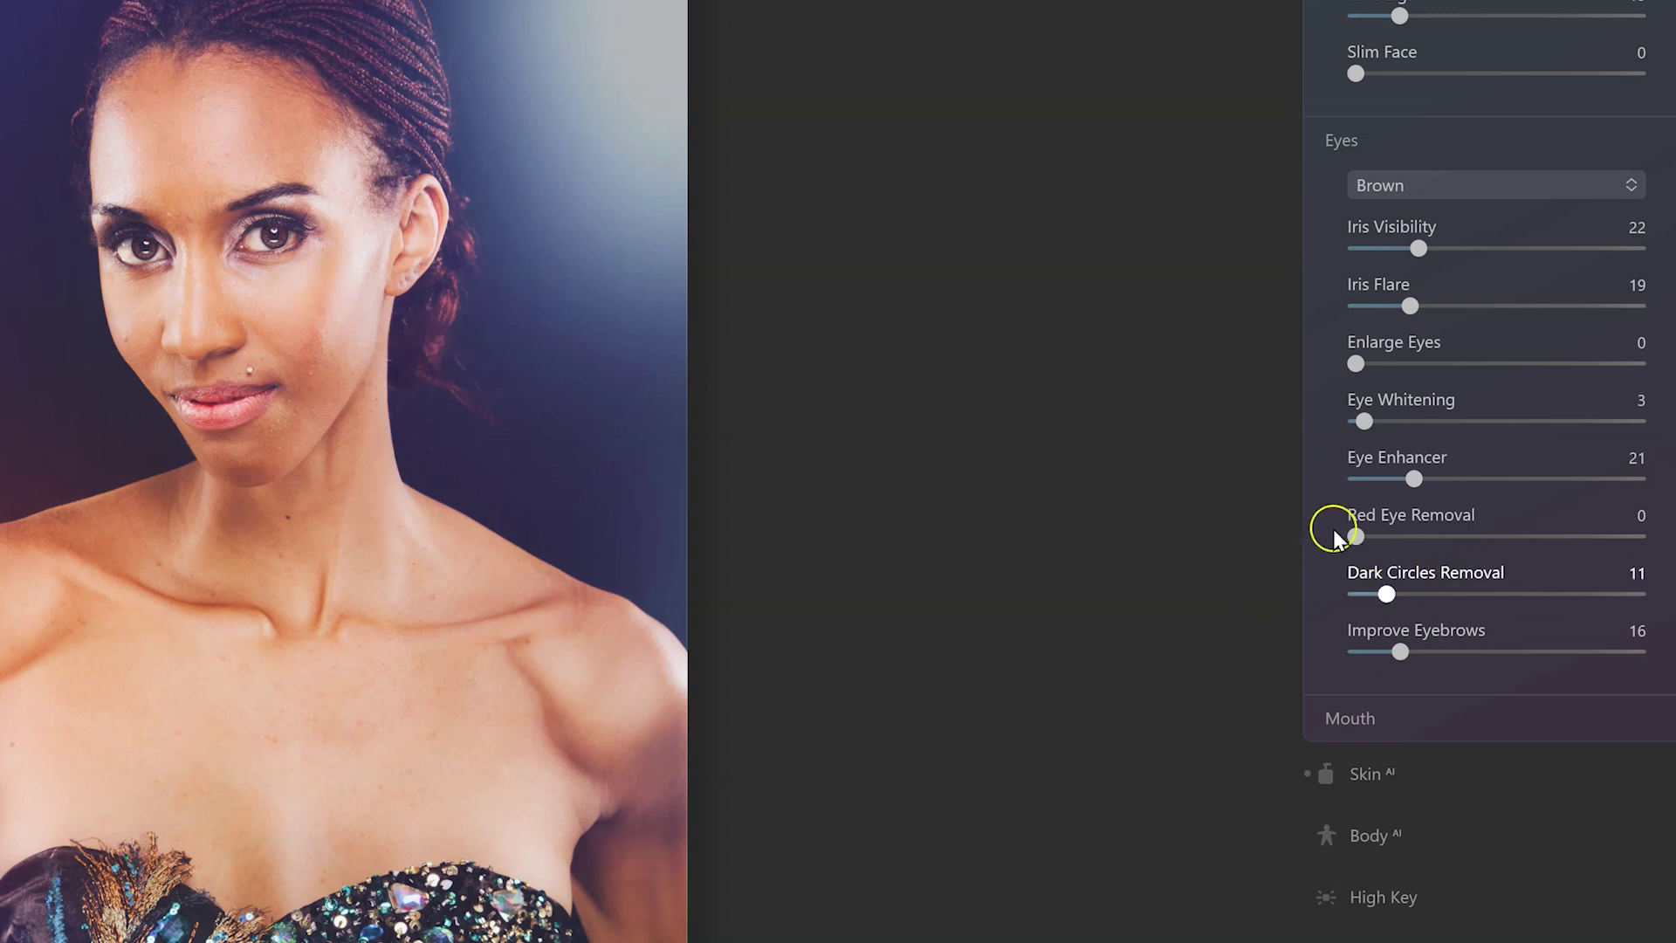
# Step: Set Dark Circles Removal to 8 and Improve Eyebrows to 9, and reveal the Mouth settings
pyautogui.moveTo(1386, 599); pyautogui.dragTo(1637, 594)
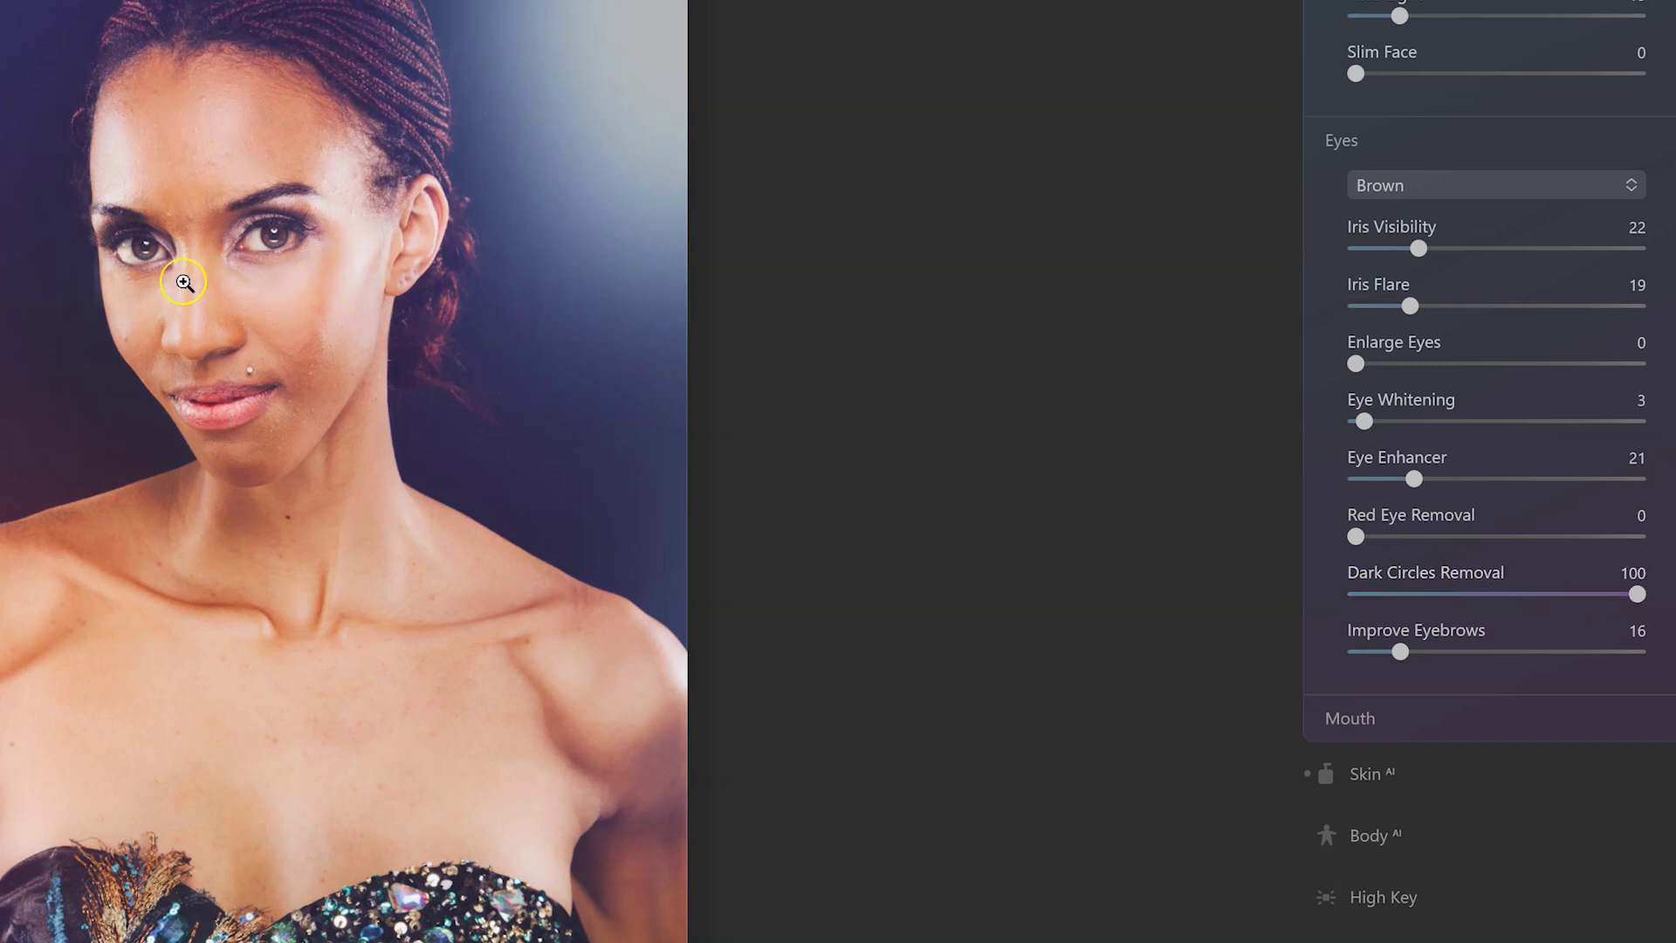
pyautogui.moveTo(1635, 593); pyautogui.dragTo(1349, 602)
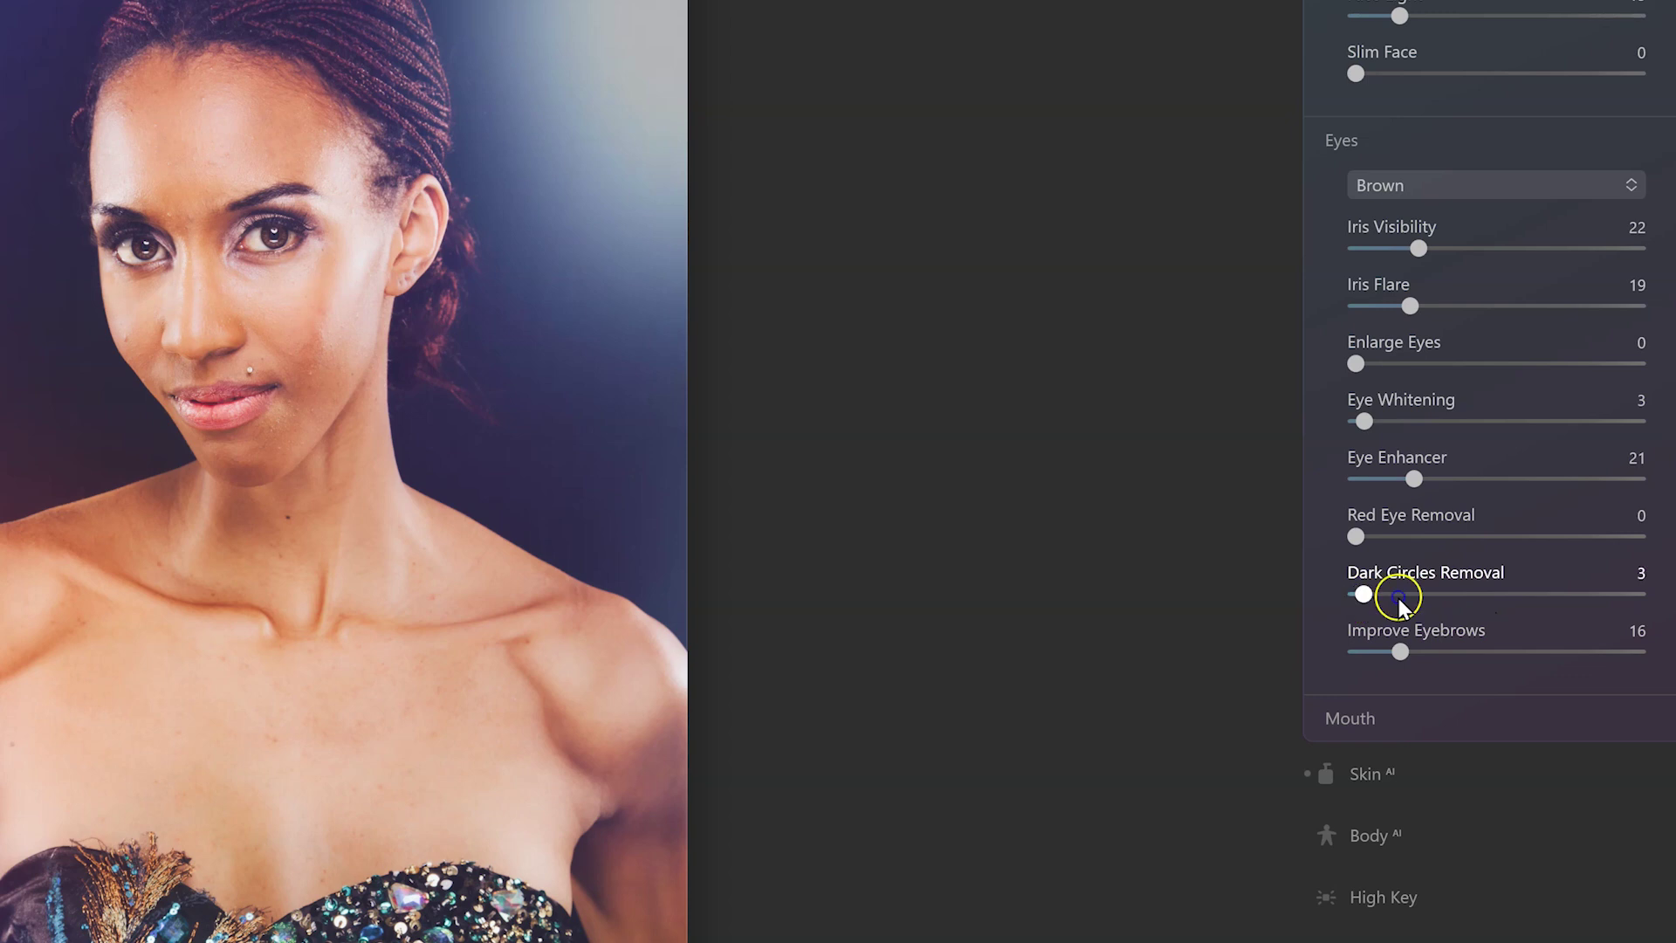
pyautogui.moveTo(1385, 597); pyautogui.dragTo(1382, 597)
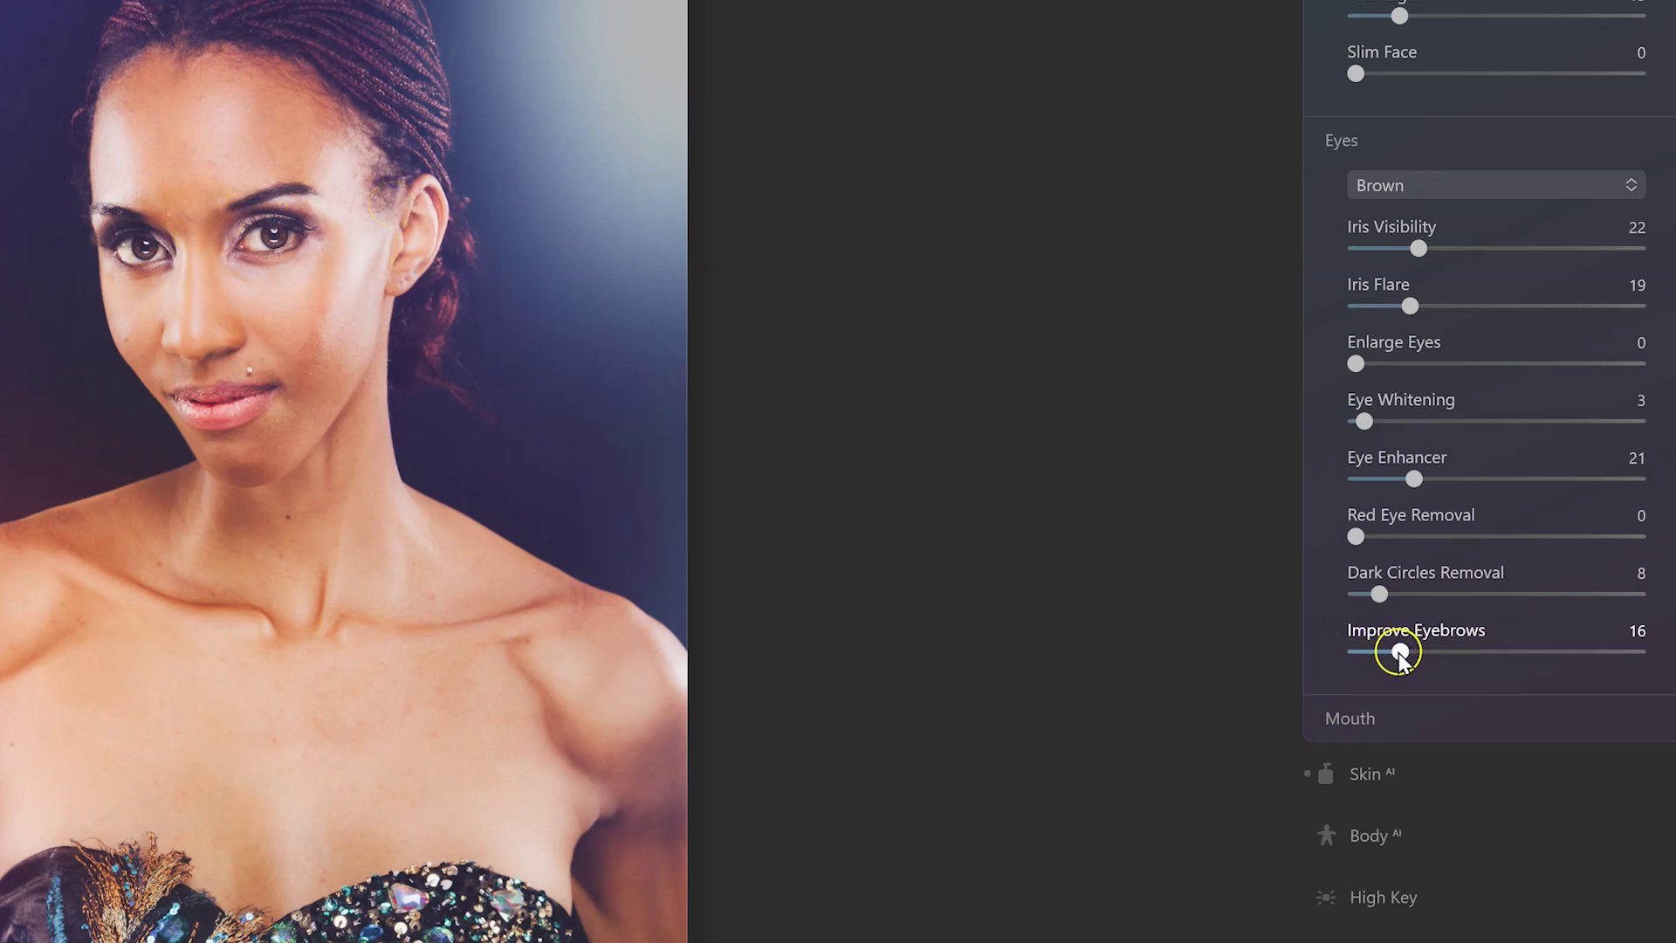
pyautogui.moveTo(1399, 653); pyautogui.dragTo(1567, 648)
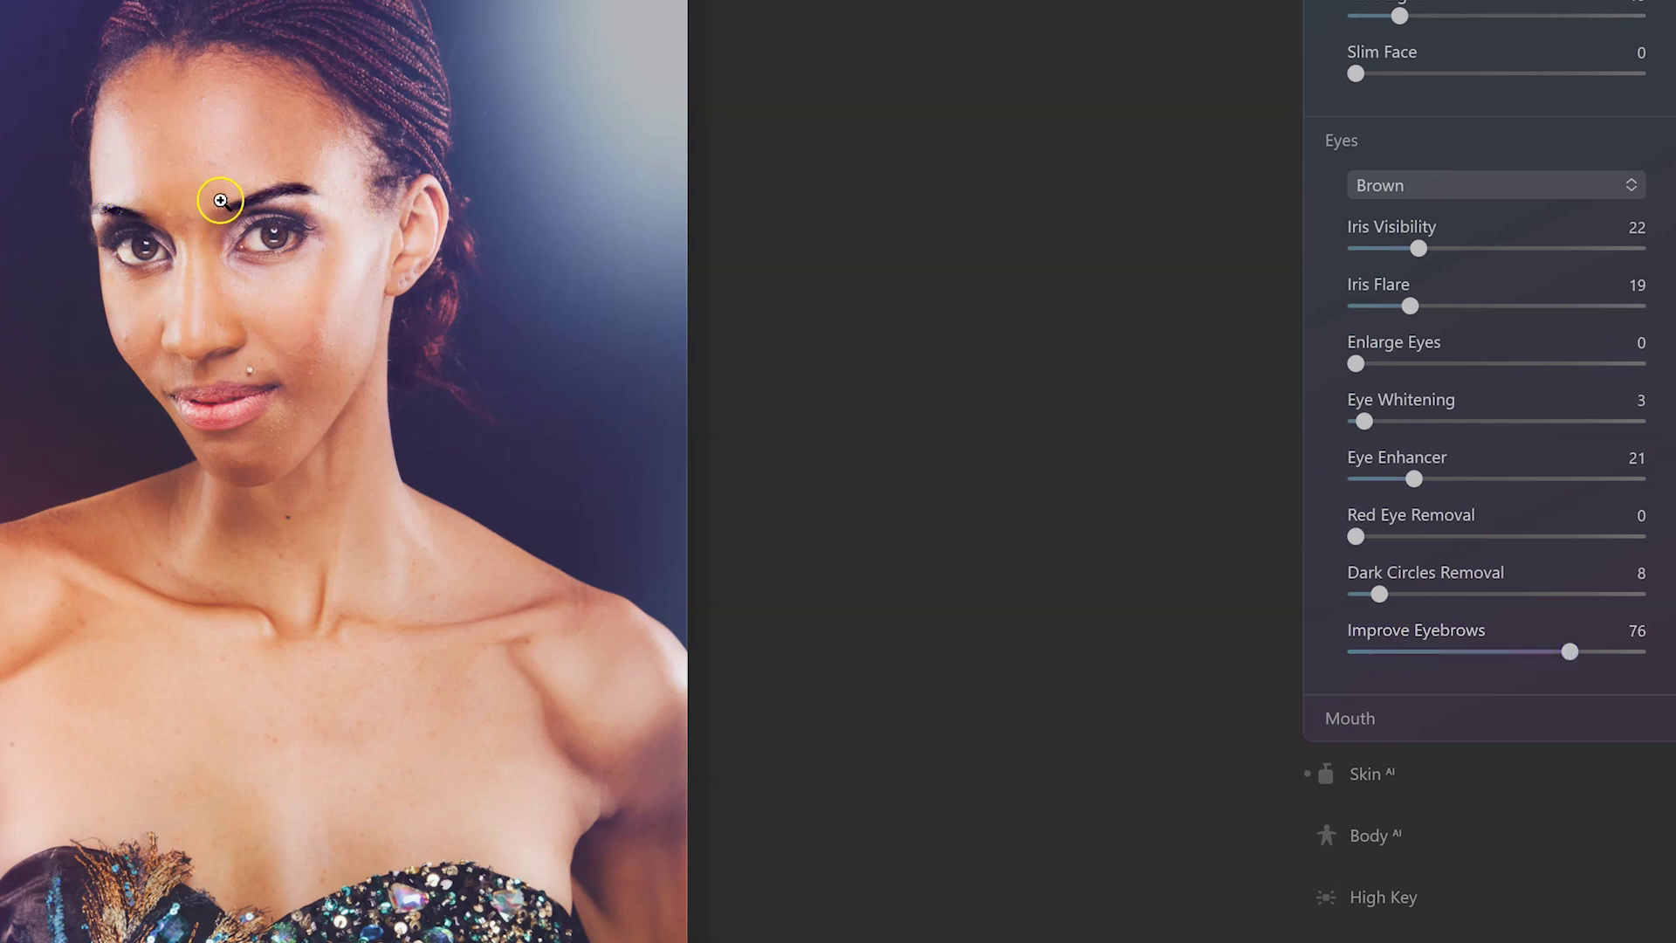
pyautogui.moveTo(1566, 649); pyautogui.dragTo(1335, 664)
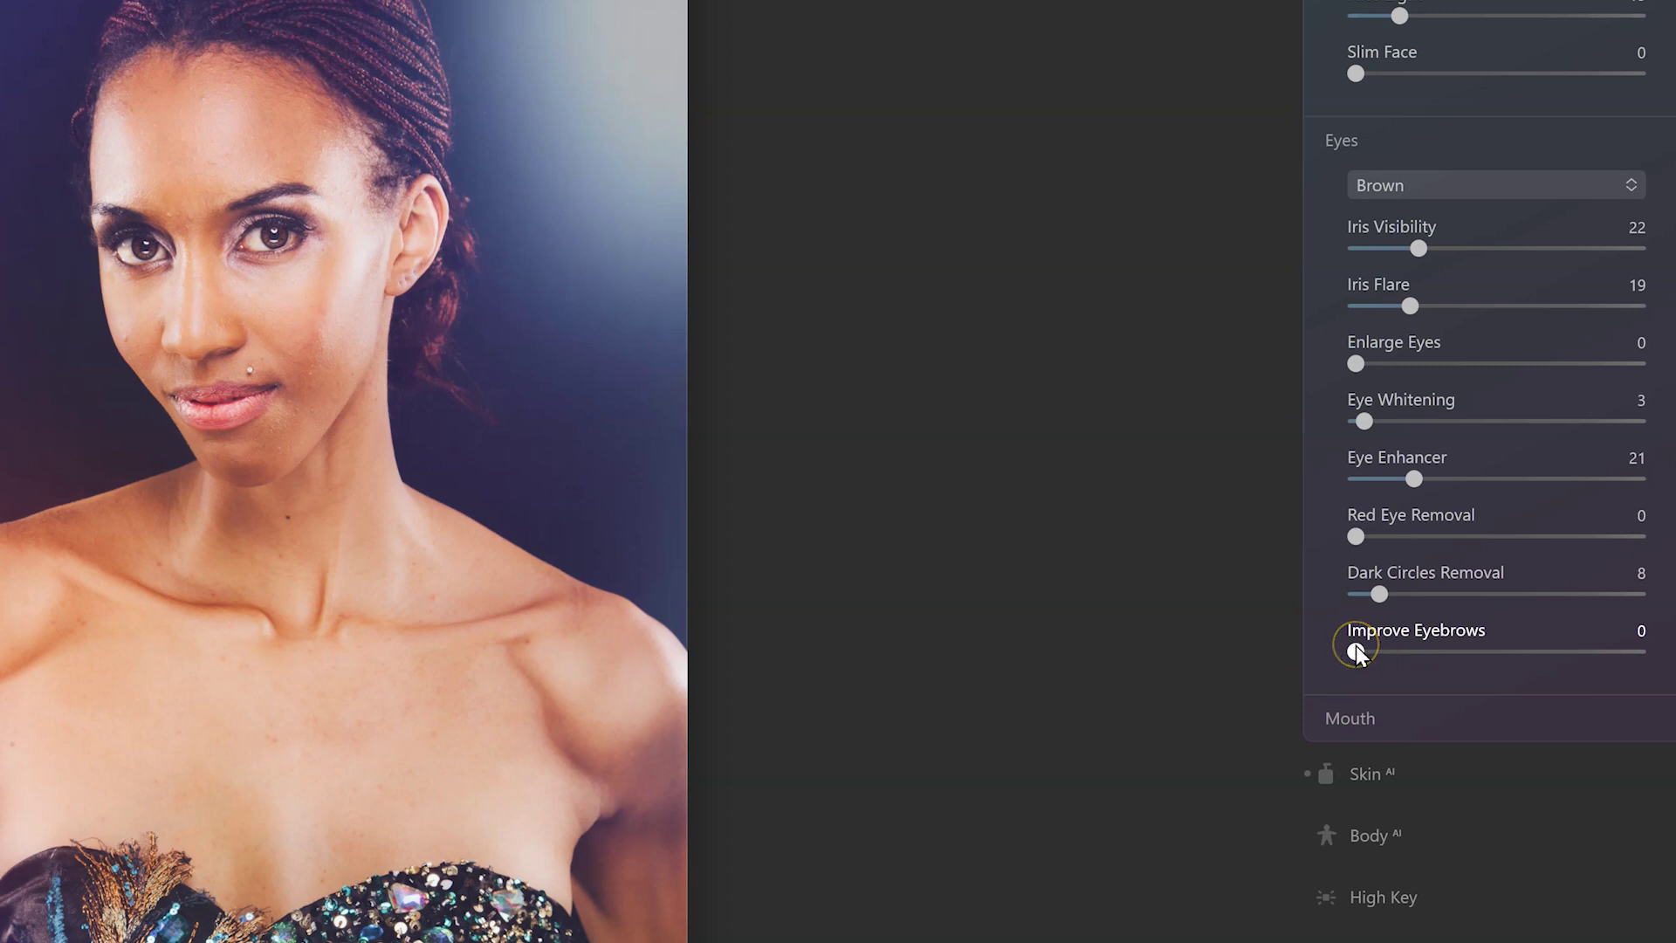
pyautogui.moveTo(1385, 648); pyautogui.dragTo(1387, 655)
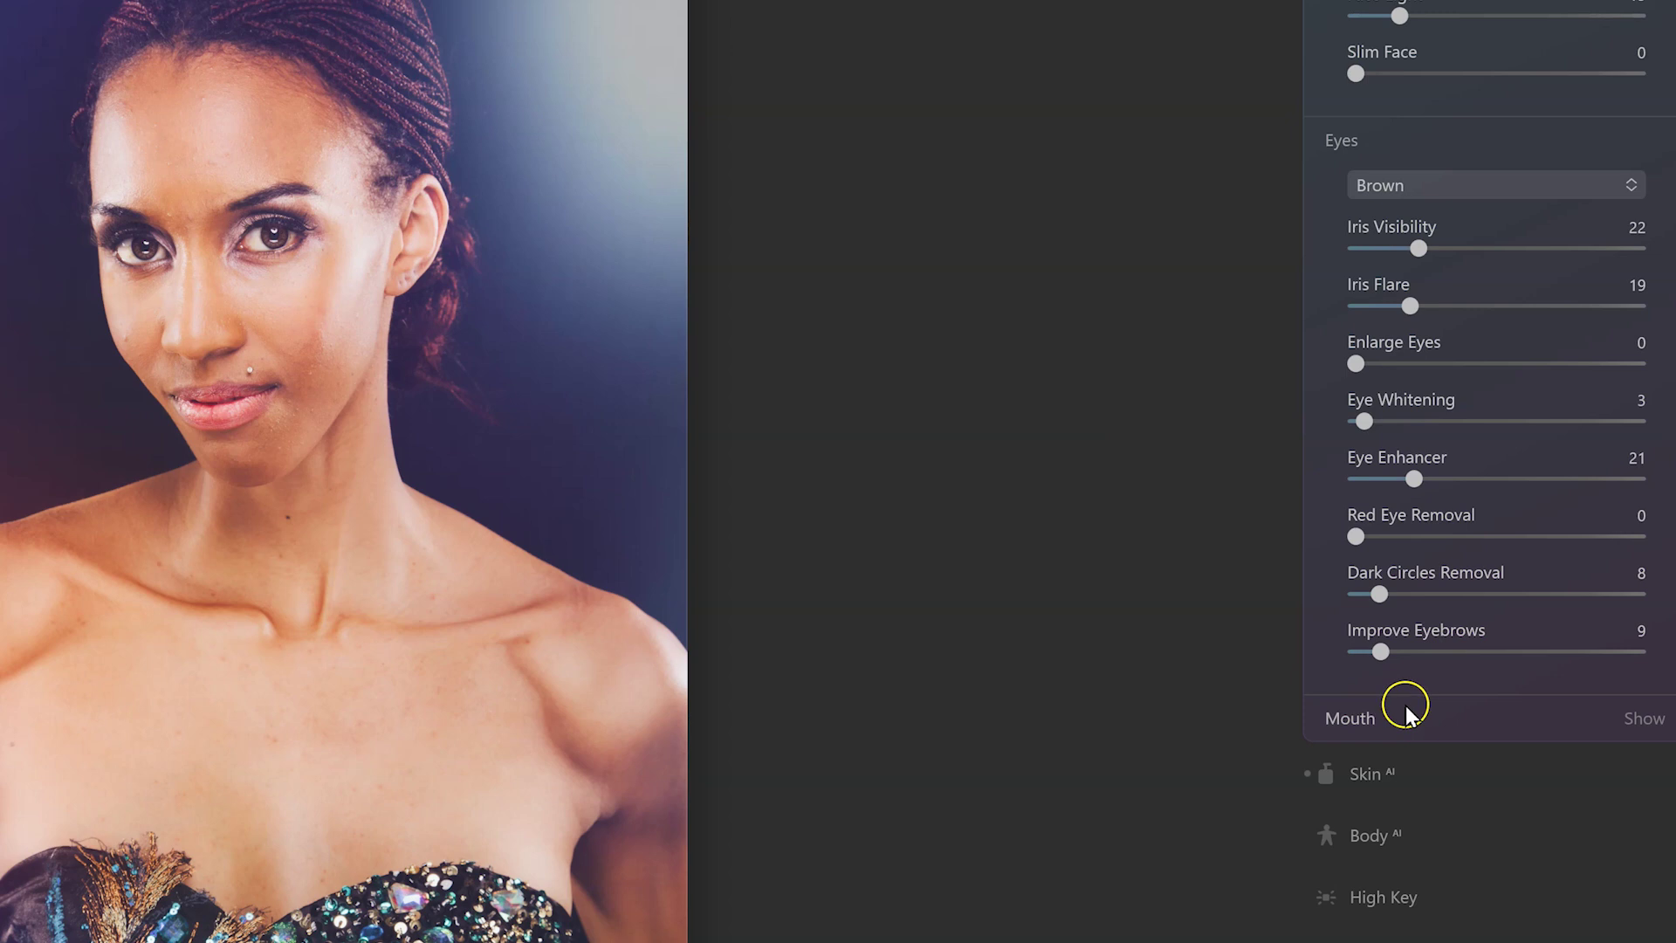
pyautogui.click(1360, 718)
# Step: Set Lips Saturation to 5 and Lips Redness to about 57
pyautogui.scroll(-3, 1360, 700)
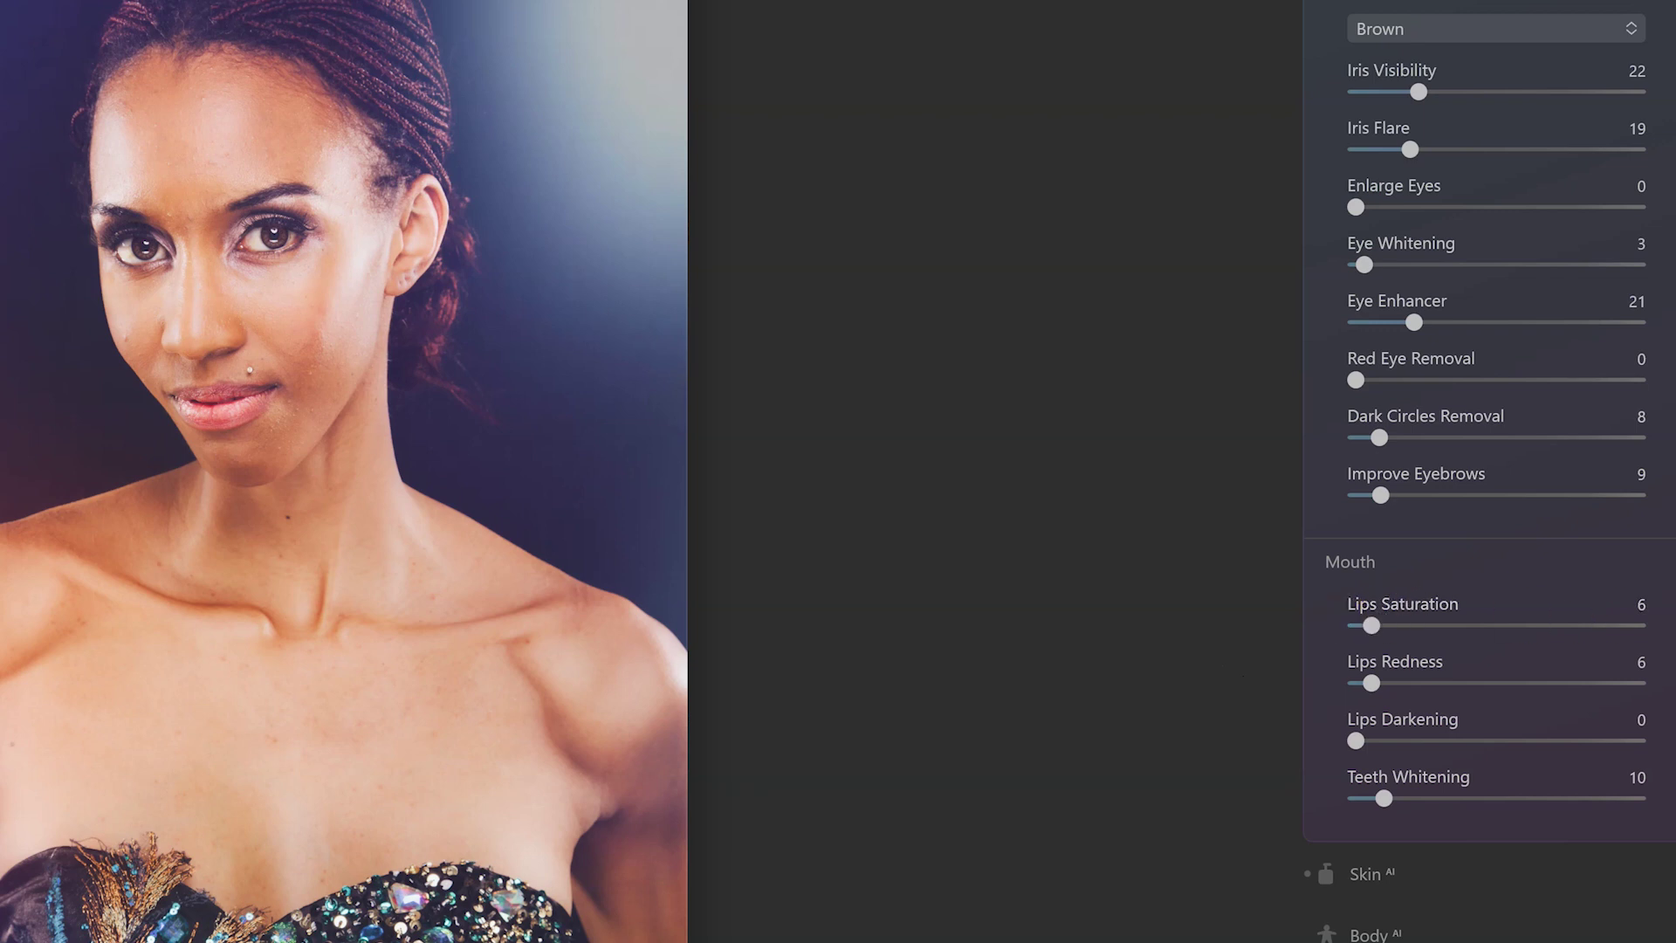
pyautogui.moveTo(1373, 626); pyautogui.dragTo(1564, 644)
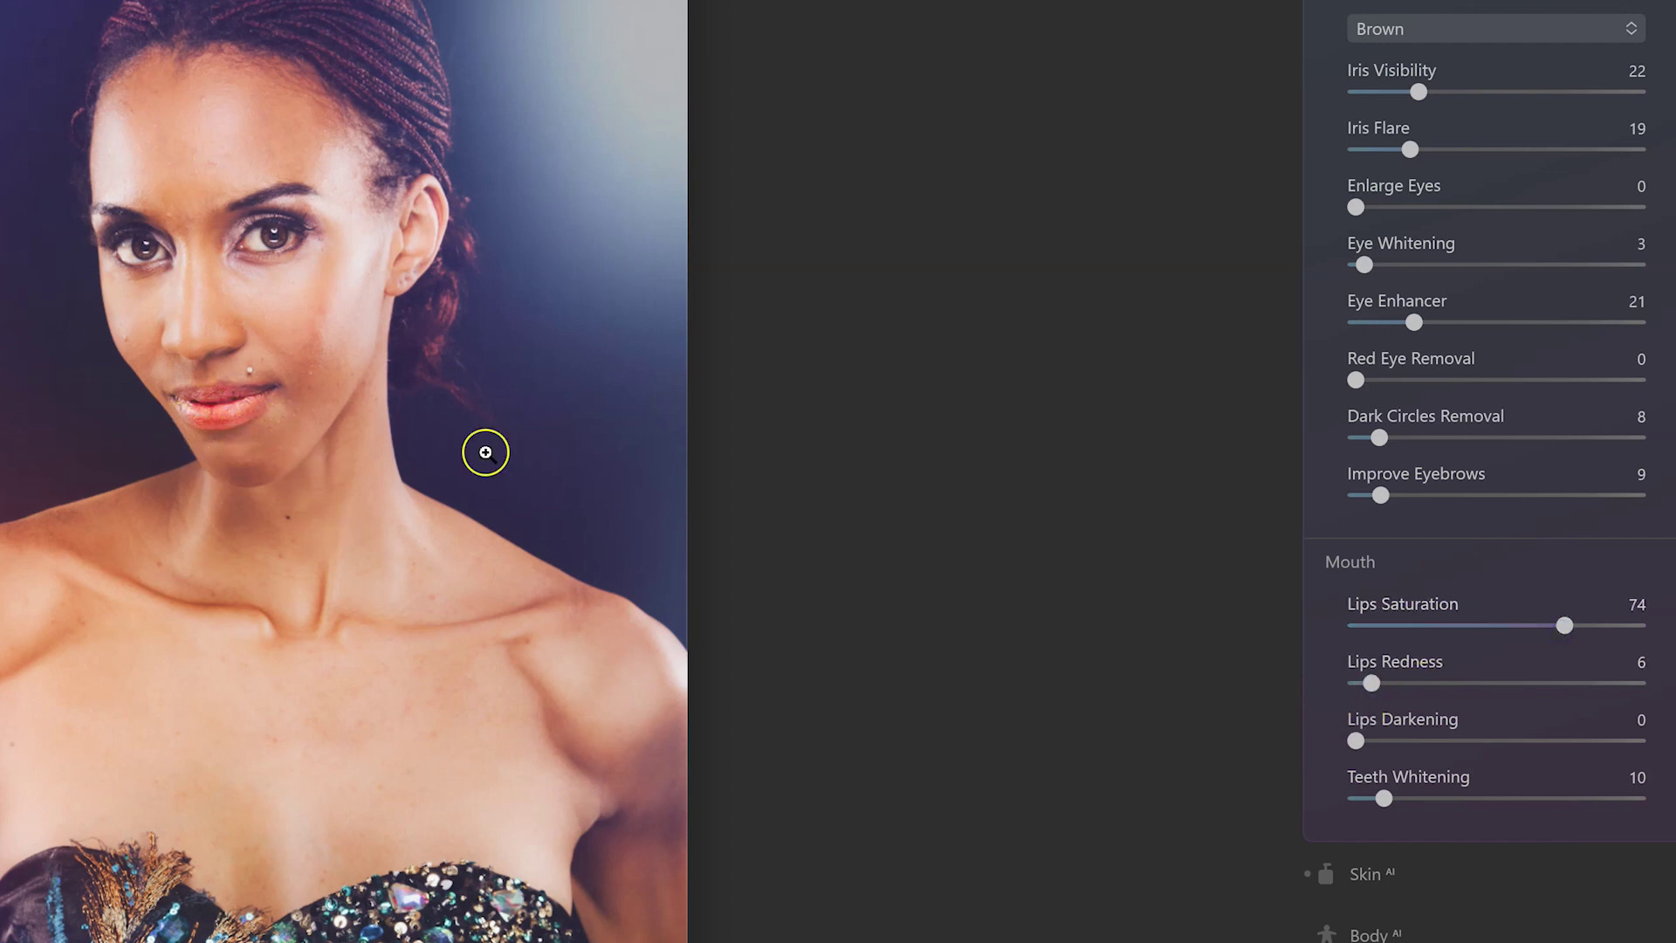
pyautogui.moveTo(1563, 625); pyautogui.dragTo(1394, 628)
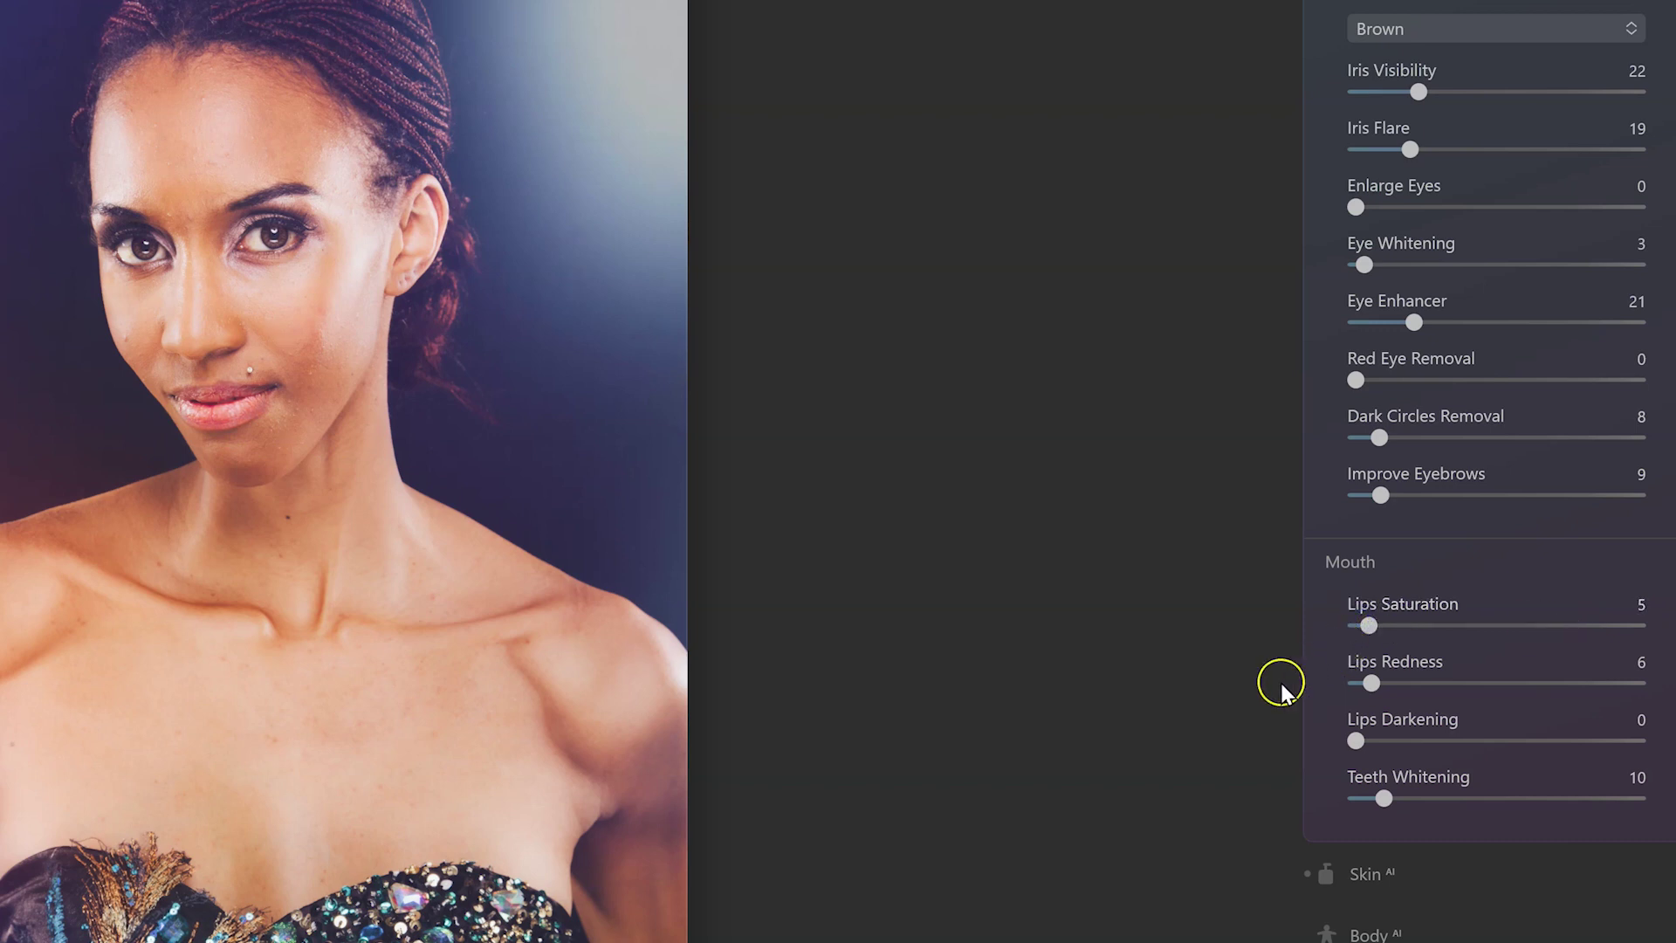
pyautogui.moveTo(1372, 684); pyautogui.dragTo(1636, 683)
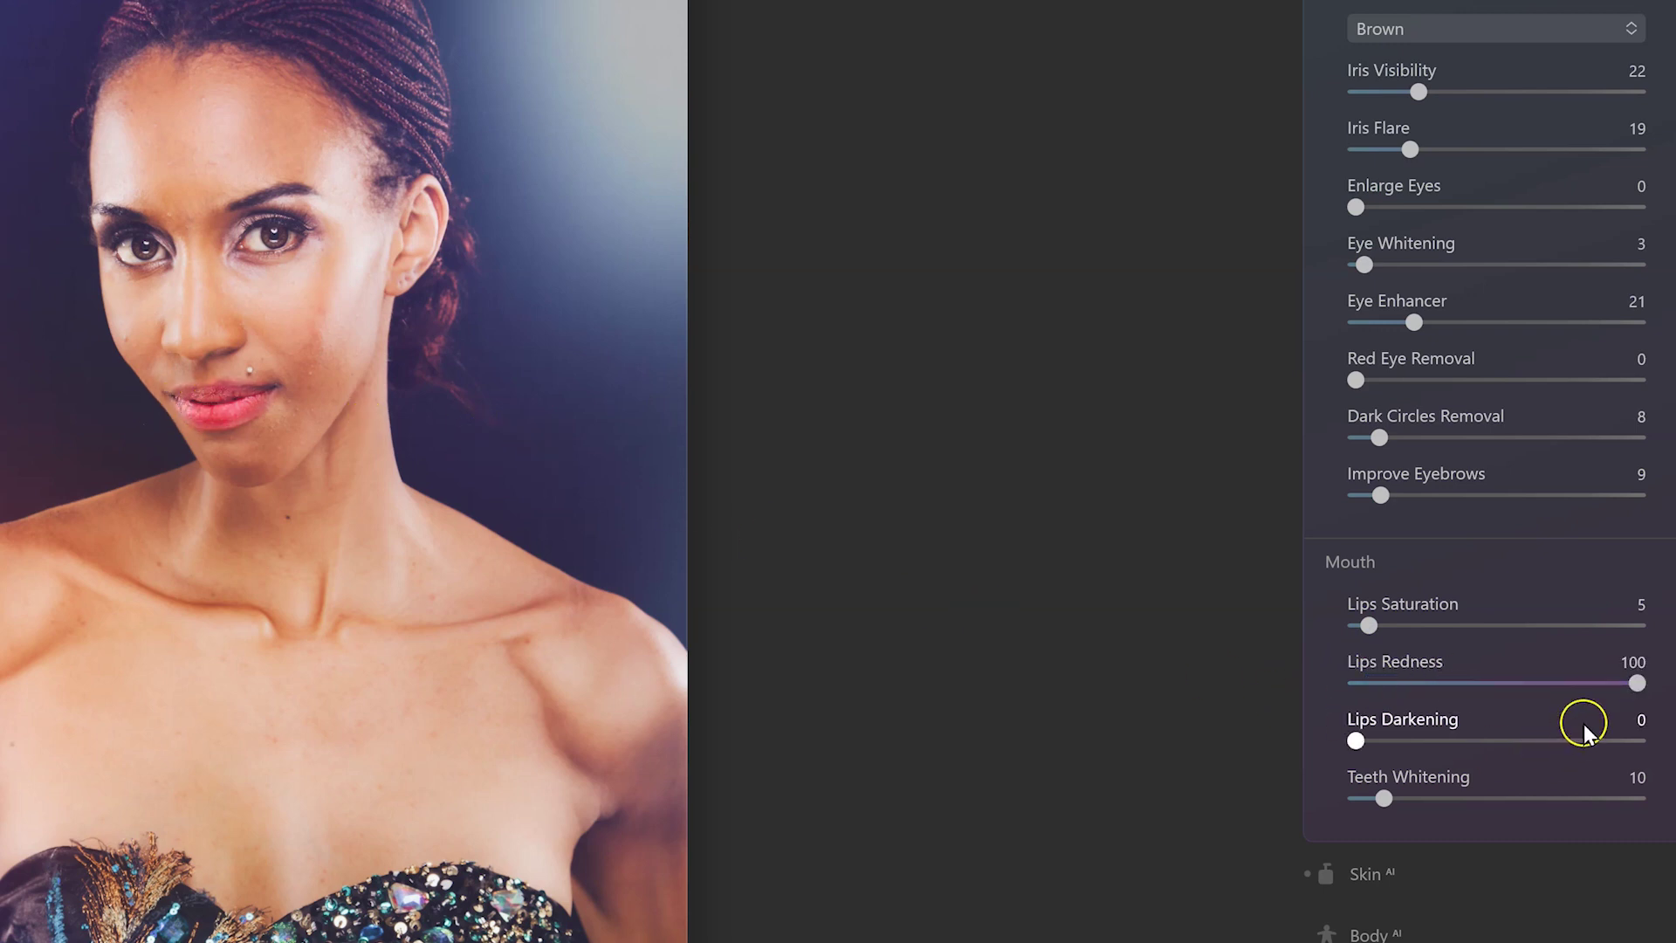
pyautogui.moveTo(1634, 683); pyautogui.dragTo(1366, 689)
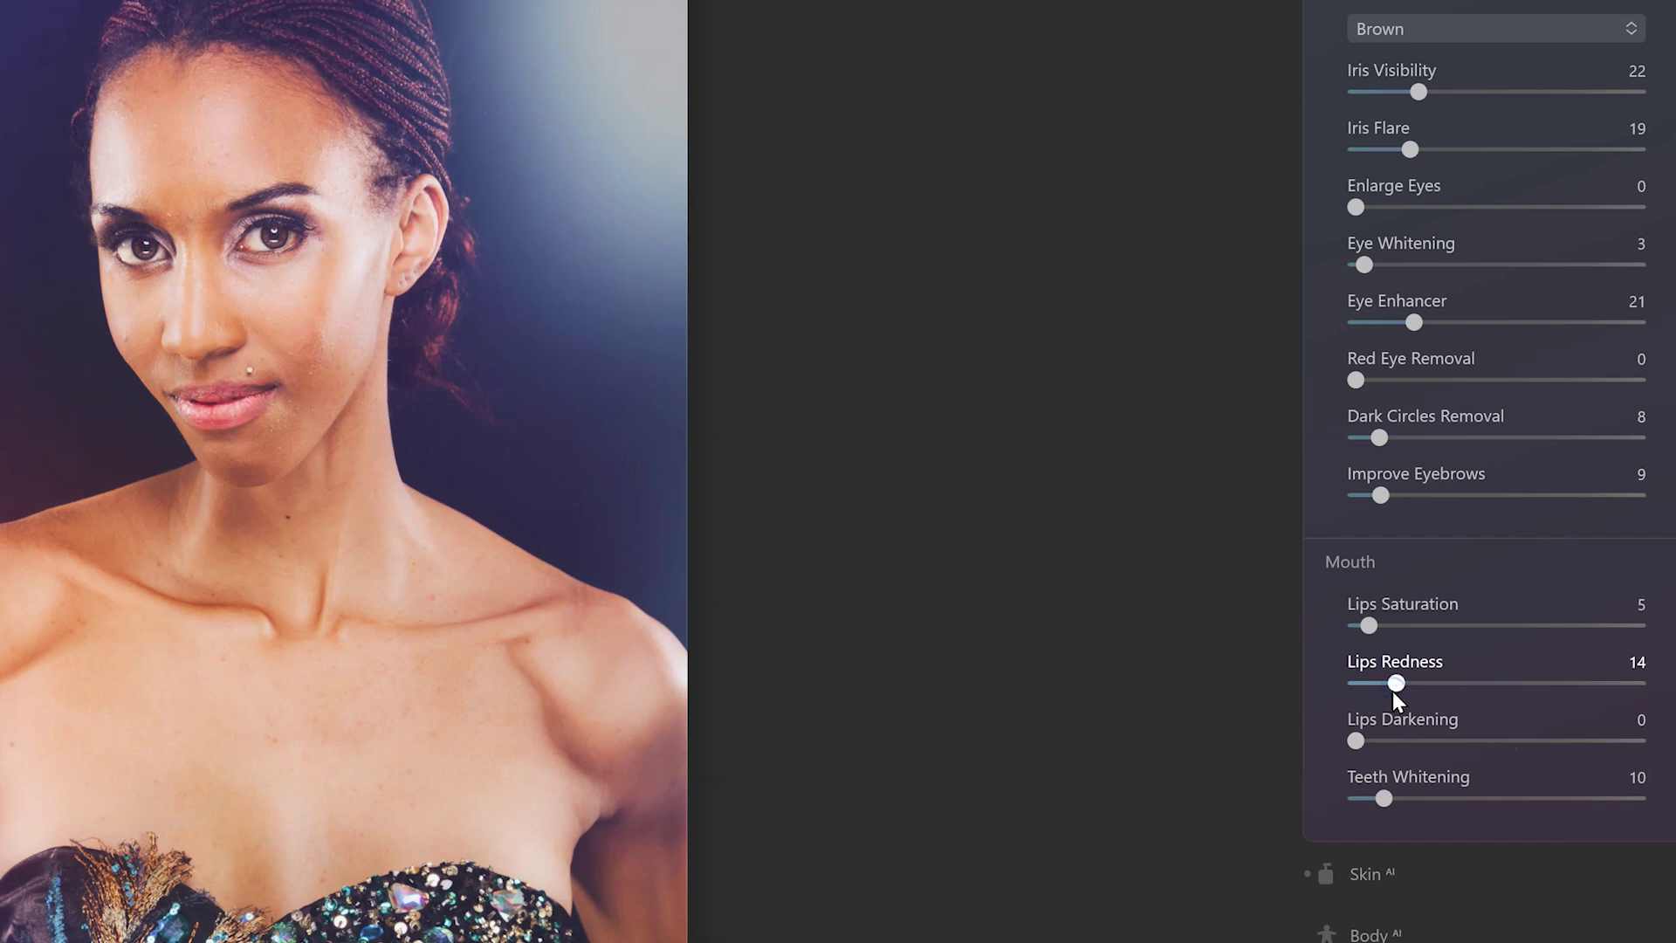
pyautogui.moveTo(1395, 686); pyautogui.dragTo(1495, 683)
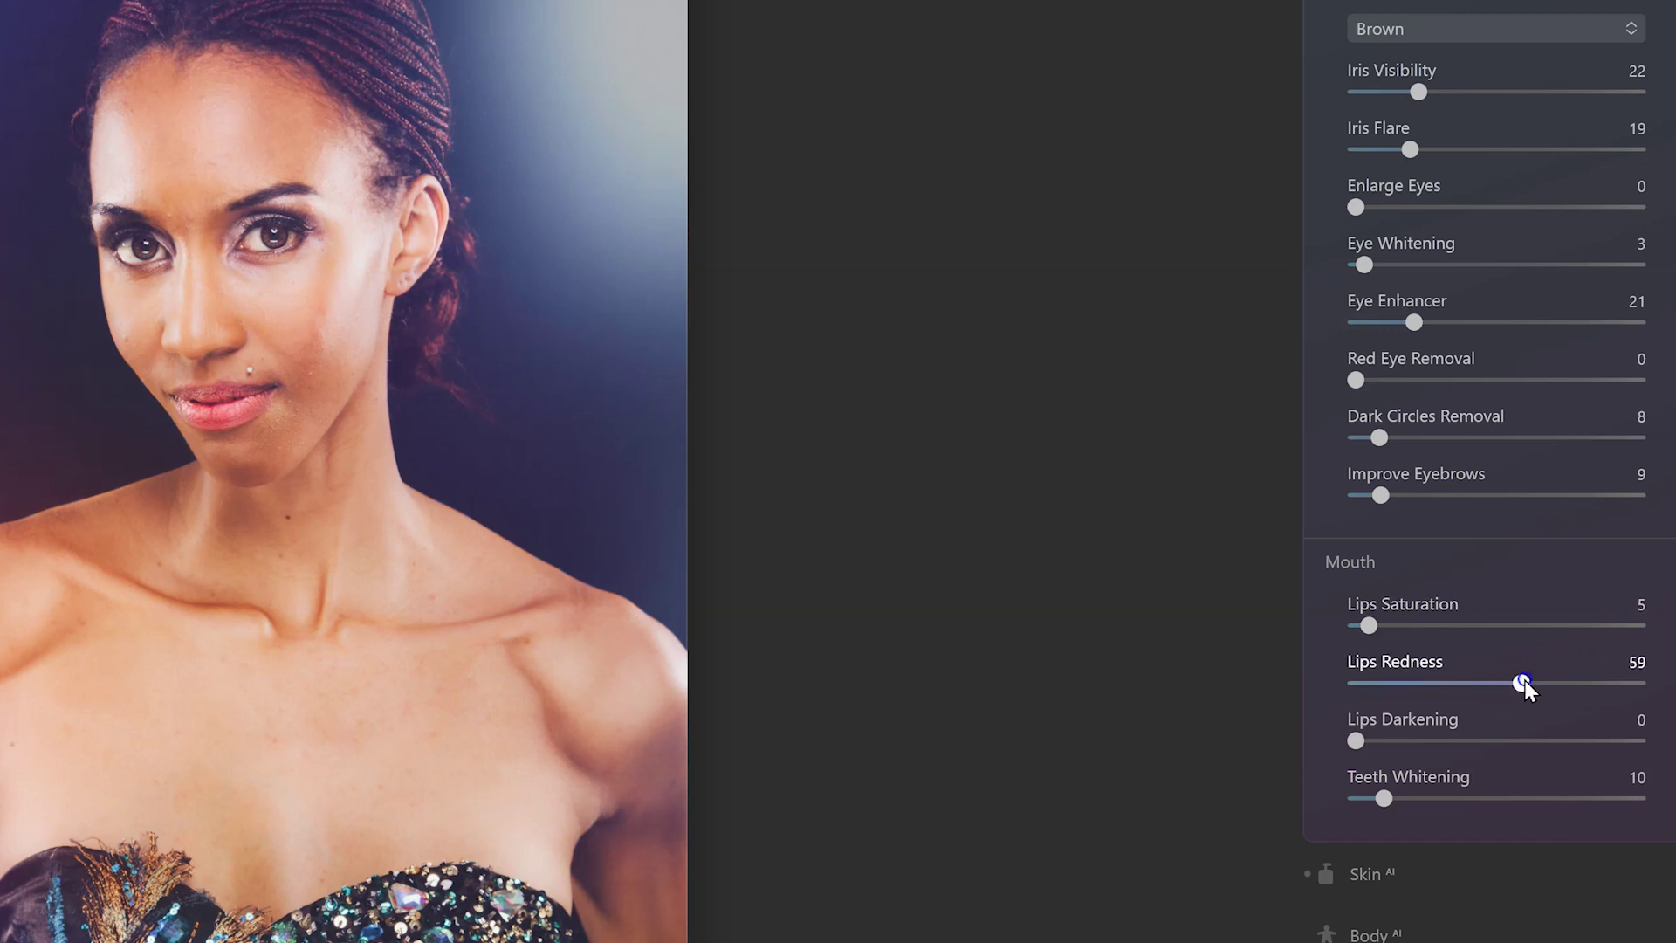
pyautogui.moveTo(1526, 680)
pyautogui.mouseDown()
pyautogui.moveTo(1477, 684)
pyautogui.moveTo(1519, 691)
pyautogui.mouseUp()
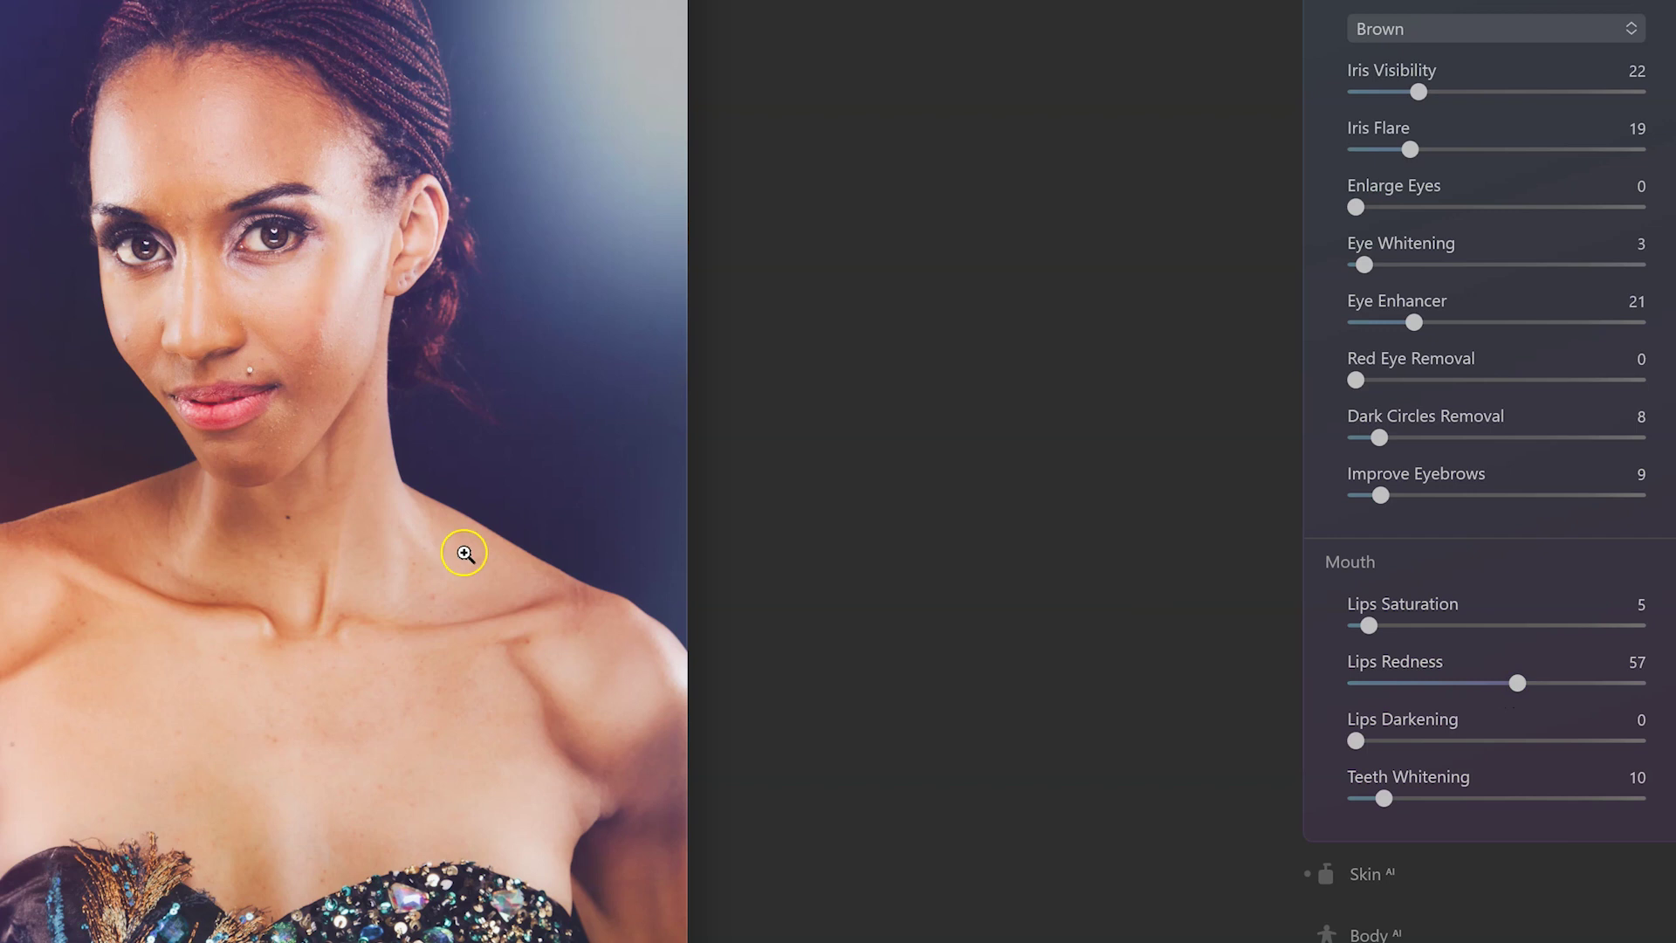
# Step: Darken the lips with Lips Darkening at 89
pyautogui.moveTo(1358, 742); pyautogui.dragTo(1663, 742)
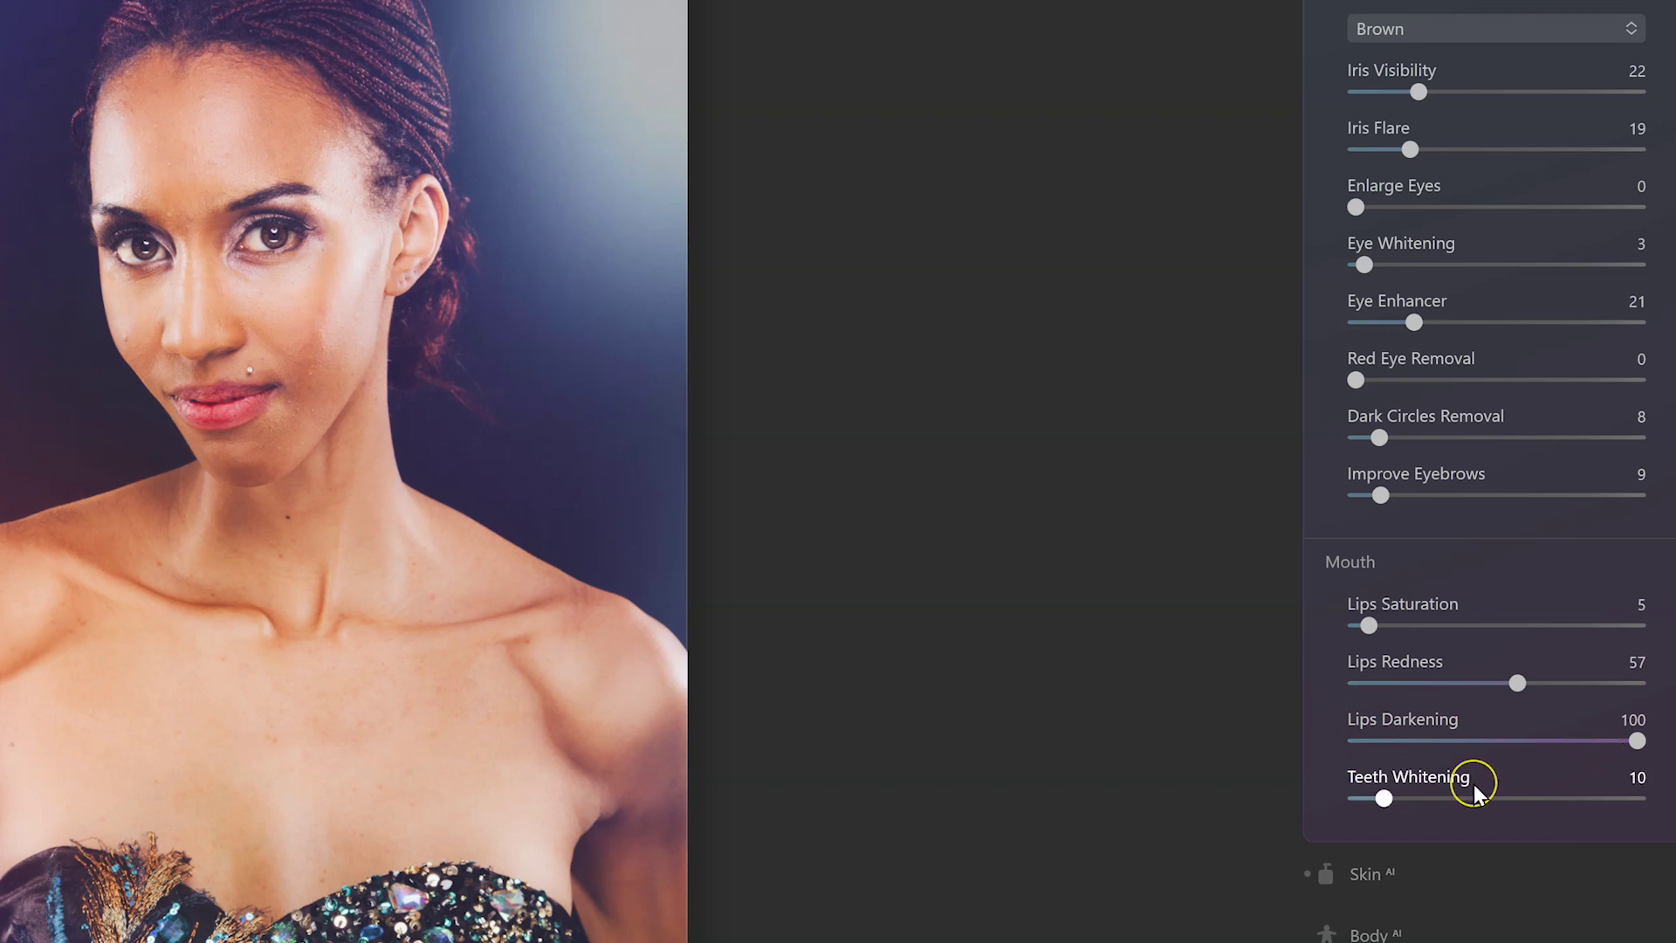
pyautogui.moveTo(1639, 742); pyautogui.dragTo(1604, 743)
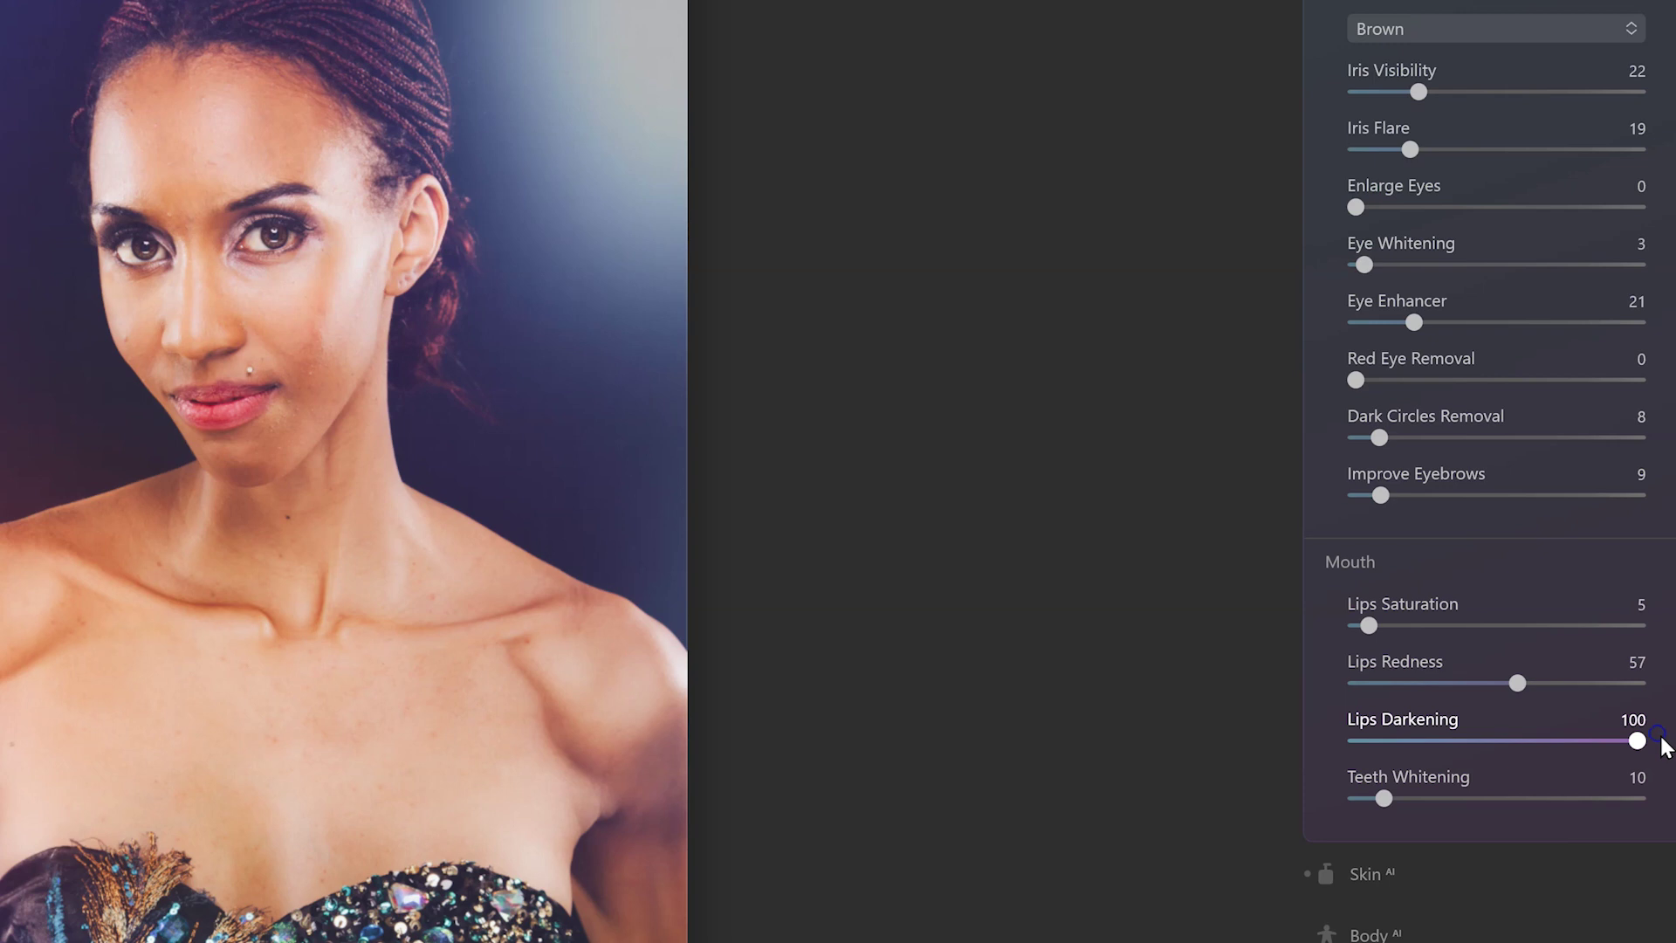
pyautogui.click(1640, 742)
pyautogui.moveTo(1640, 742); pyautogui.dragTo(1612, 742)
pyautogui.click(1388, 797)
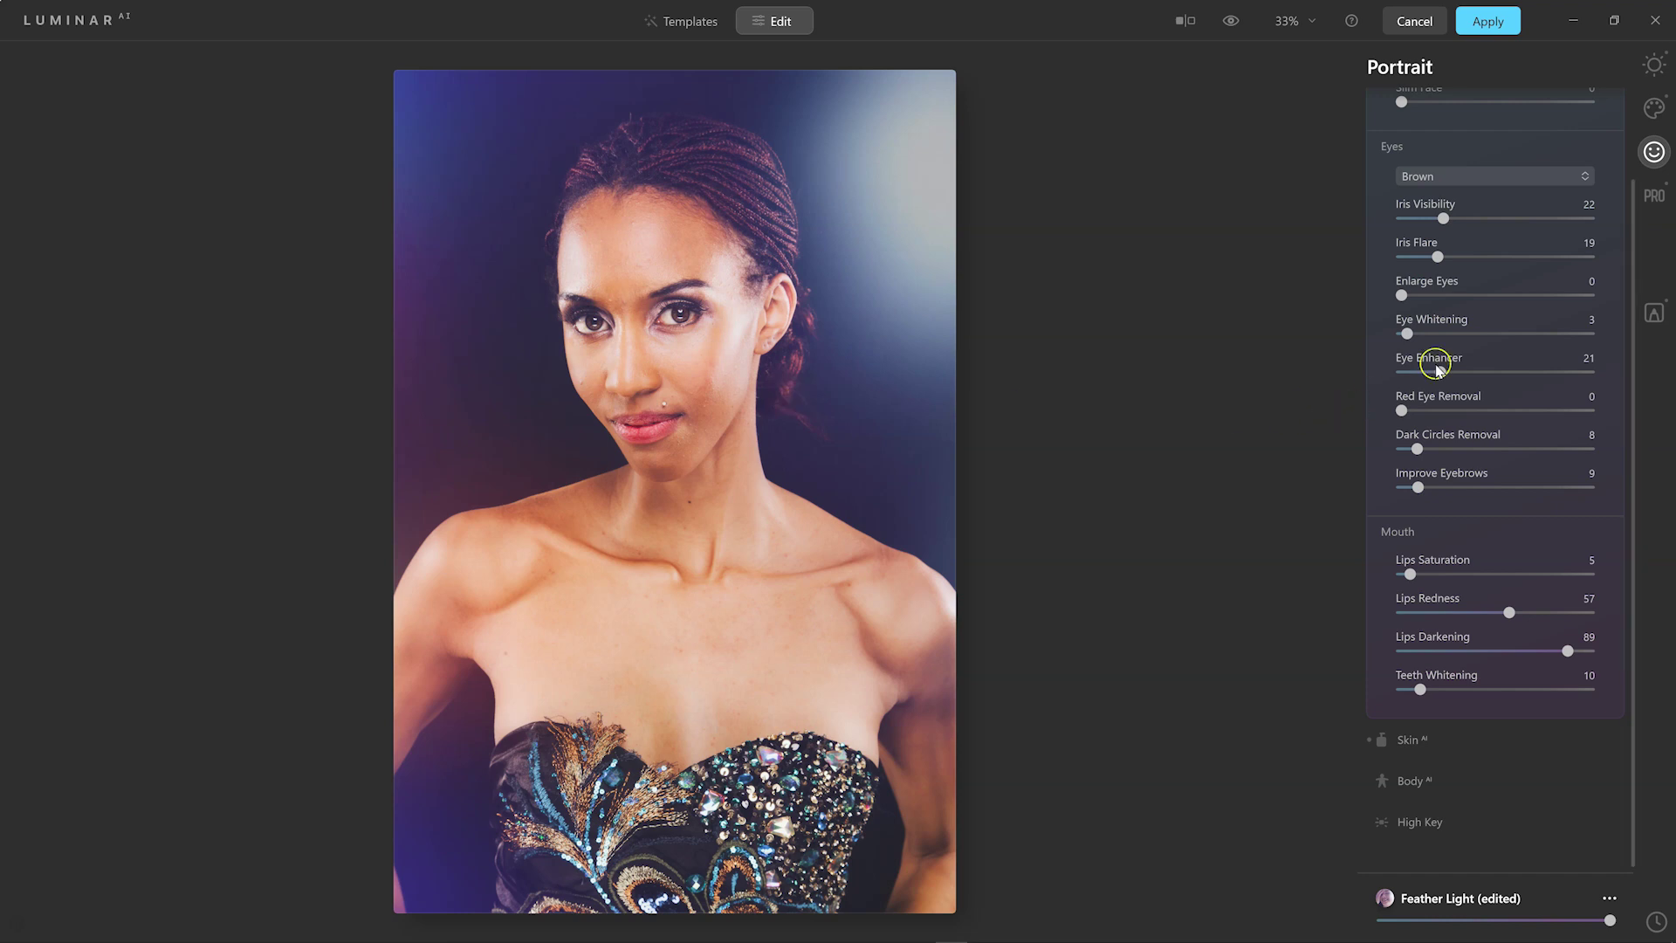
# Step: Collapse Face AI, expand Skin AI and set its Amount to 0
pyautogui.scroll(2, 1434, 195)
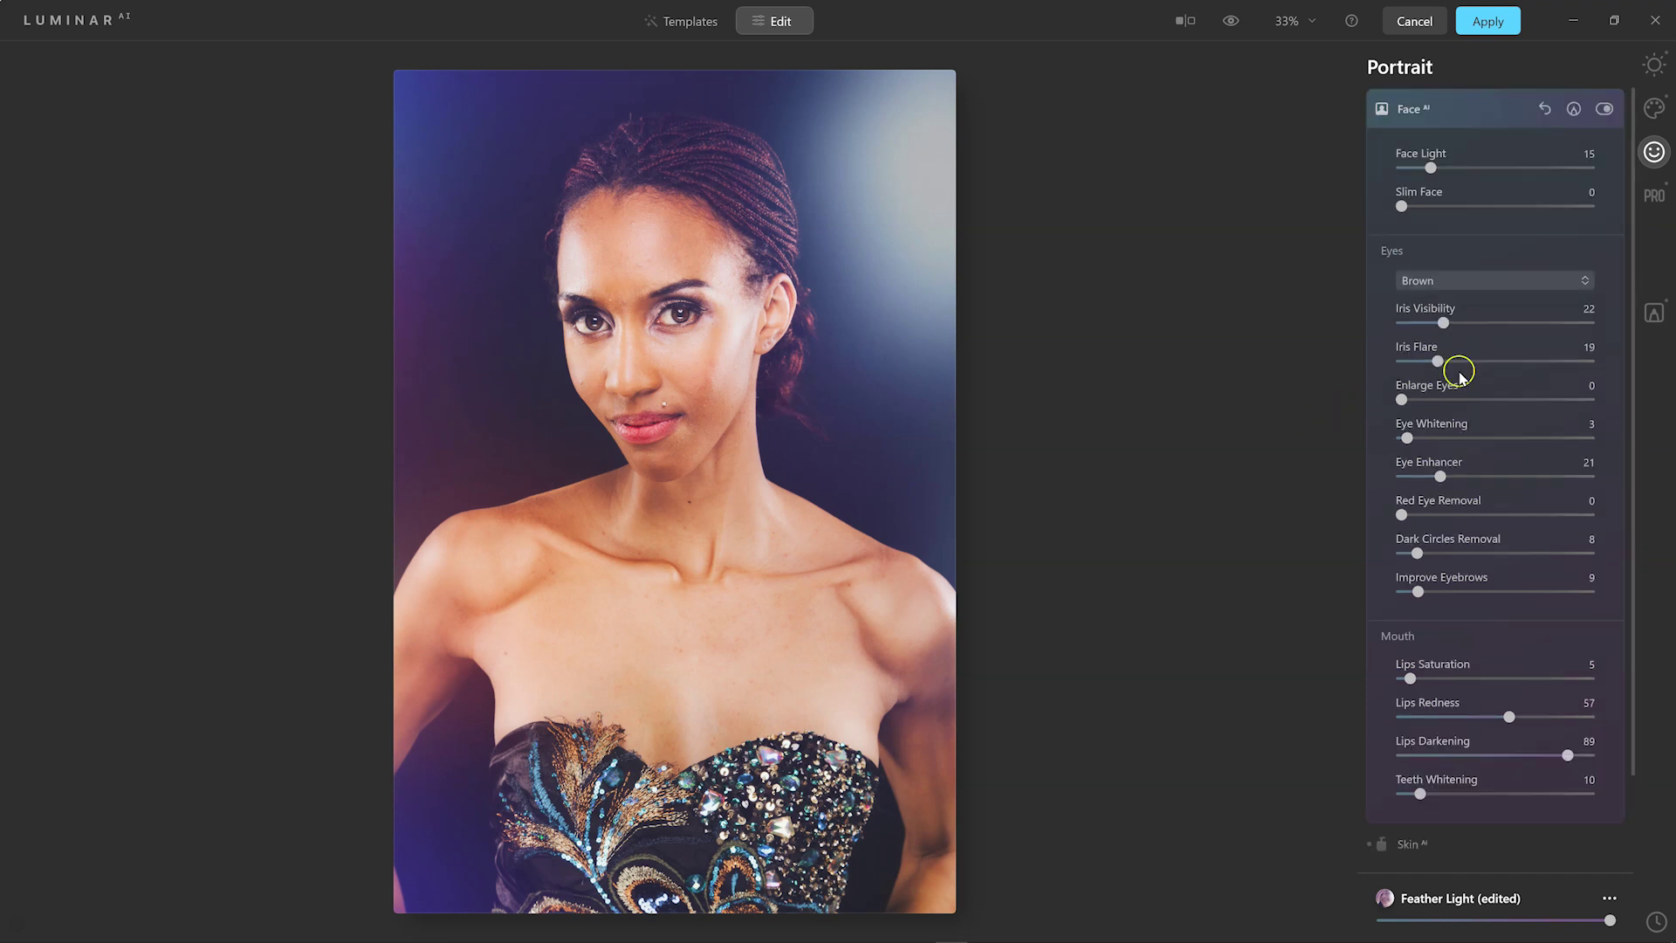
pyautogui.click(1420, 118)
pyautogui.click(1418, 151)
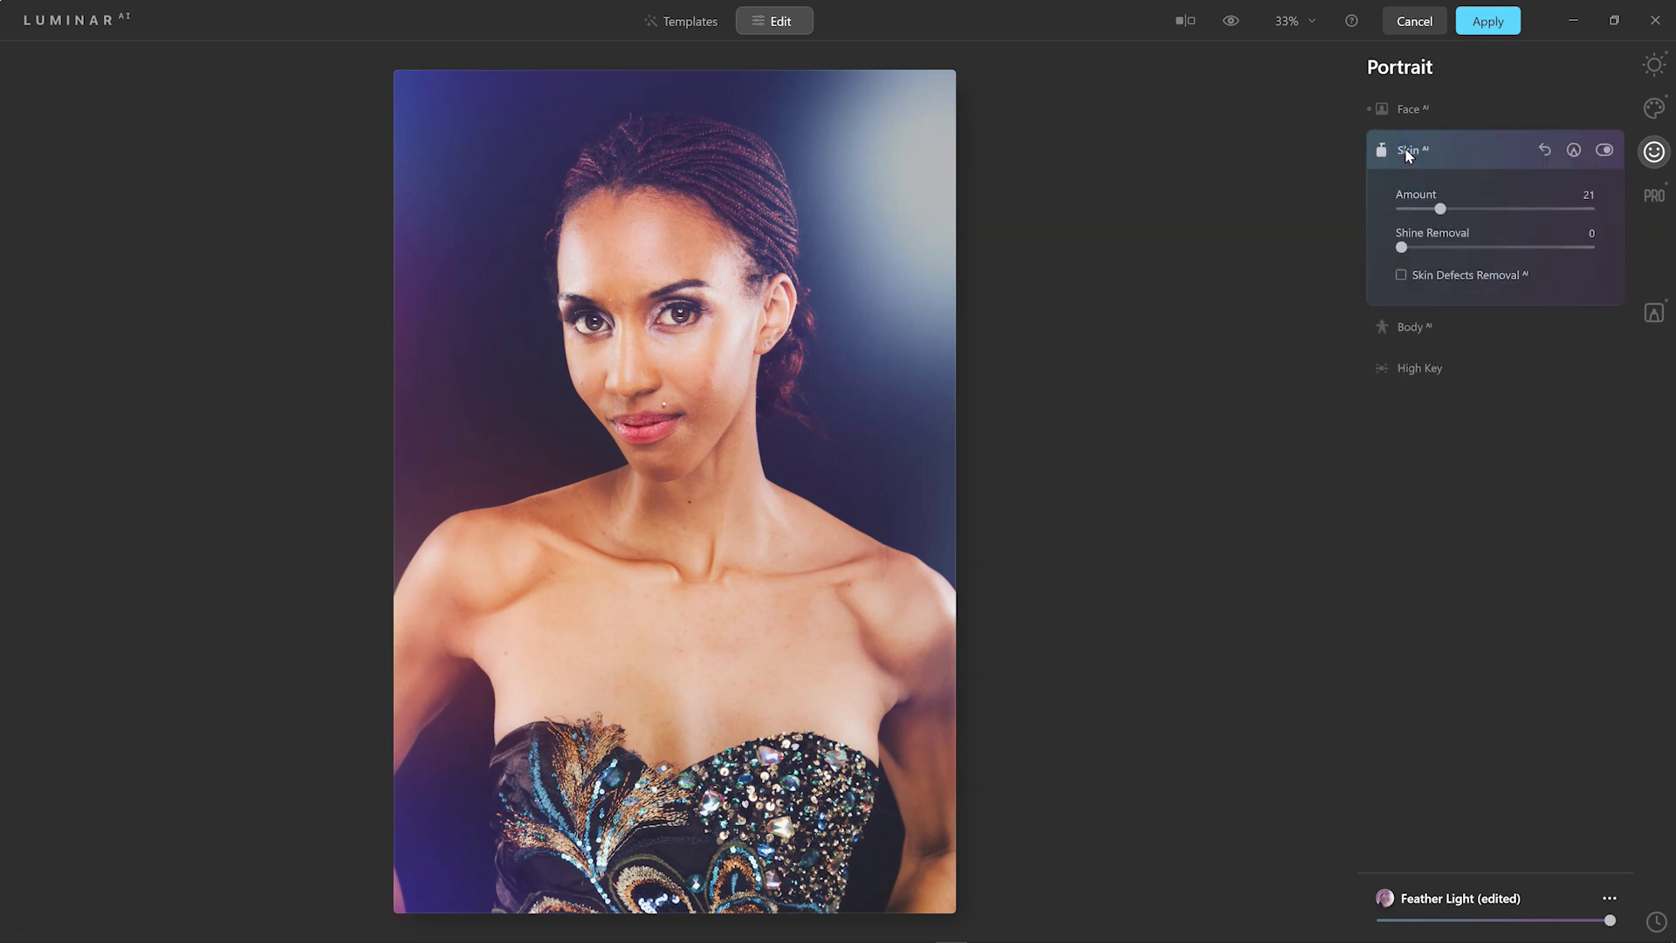
pyautogui.click(1440, 208)
pyautogui.moveTo(1440, 209); pyautogui.dragTo(1338, 214)
# Step: Zoom the photo to 100% and pan to show the eyes, brow and forehead
pyautogui.click(676, 387)
pyautogui.click(699, 353)
pyautogui.click(710, 423)
pyautogui.click(710, 423)
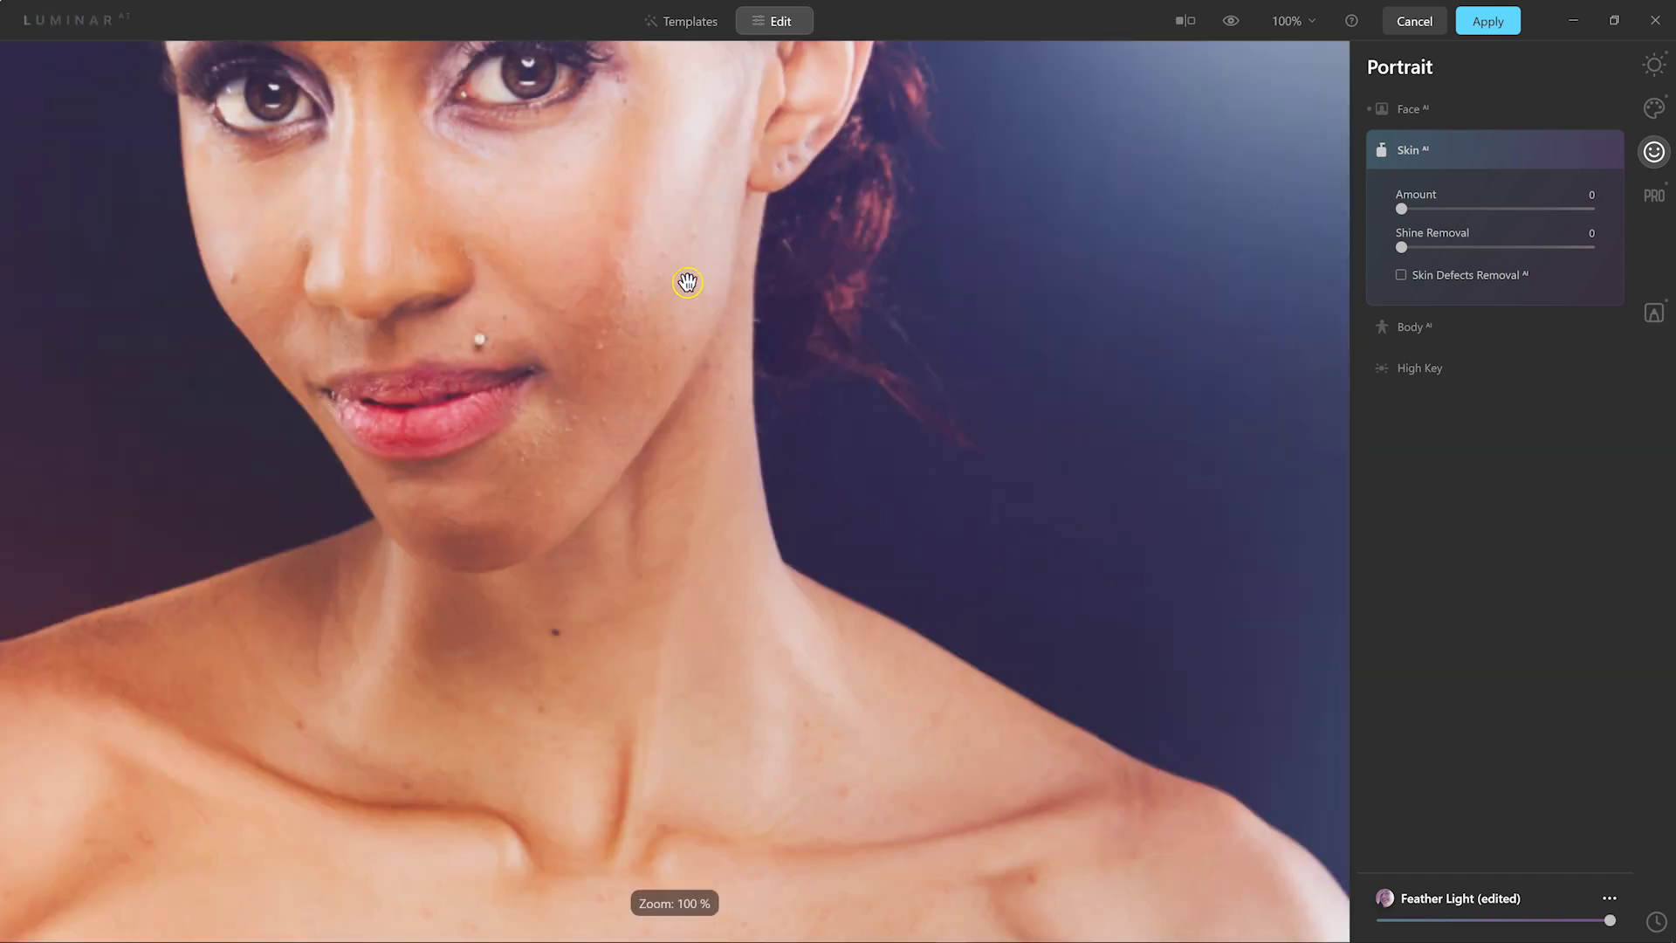
pyautogui.moveTo(708, 399); pyautogui.dragTo(753, 525)
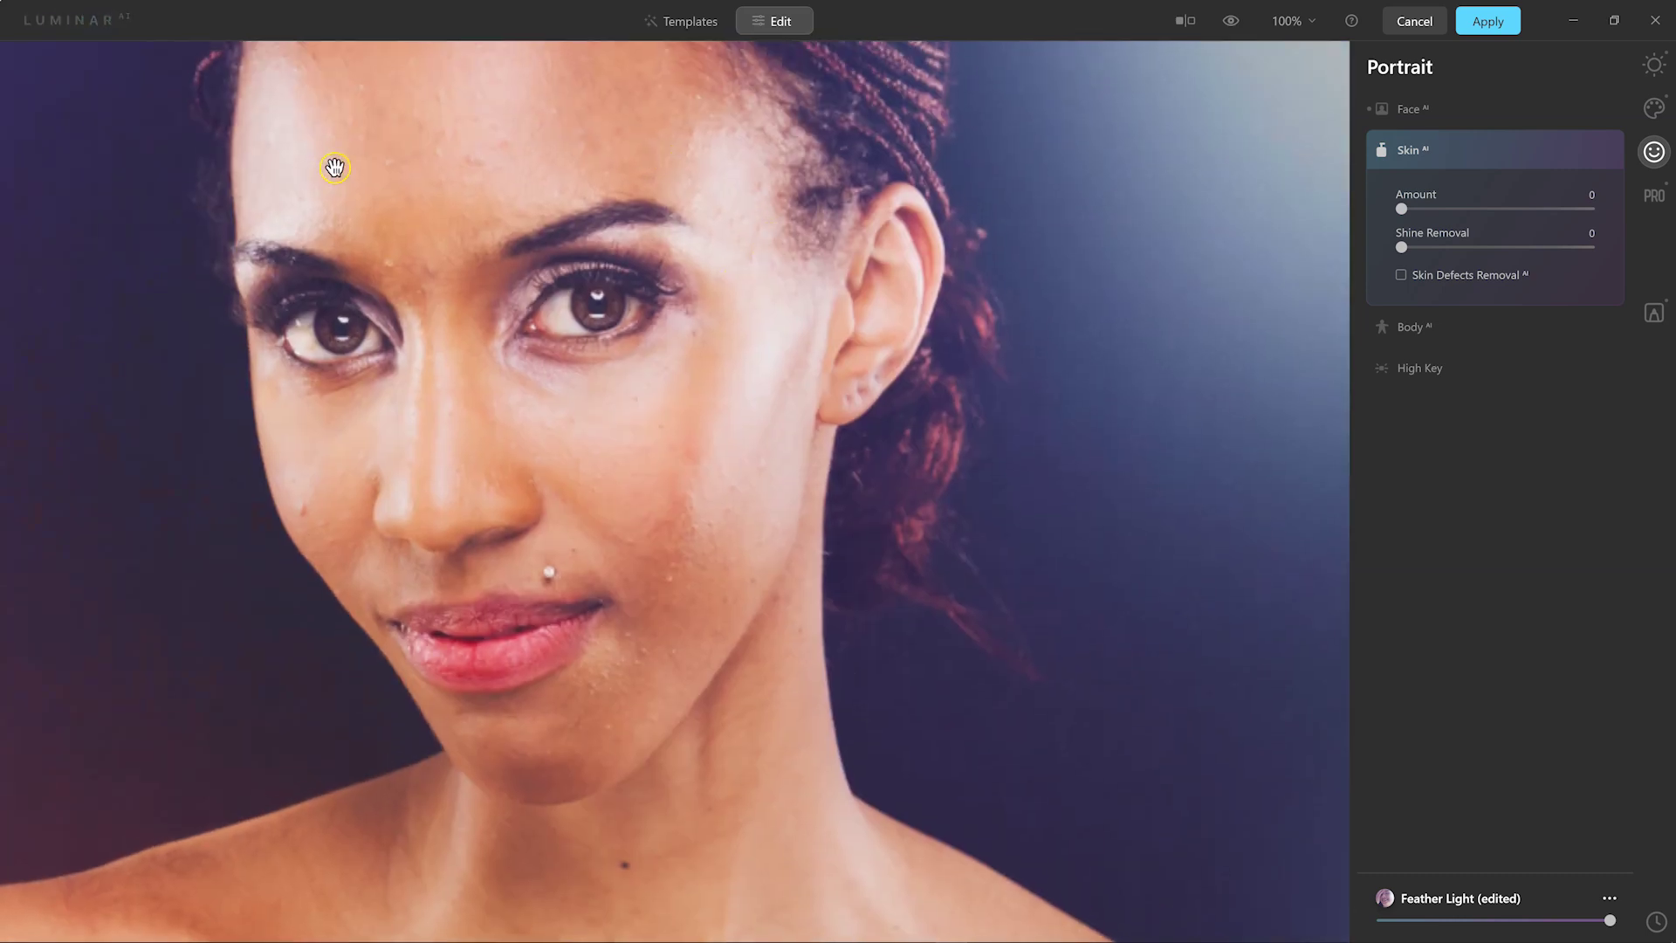
pyautogui.moveTo(561, 218); pyautogui.dragTo(562, 297)
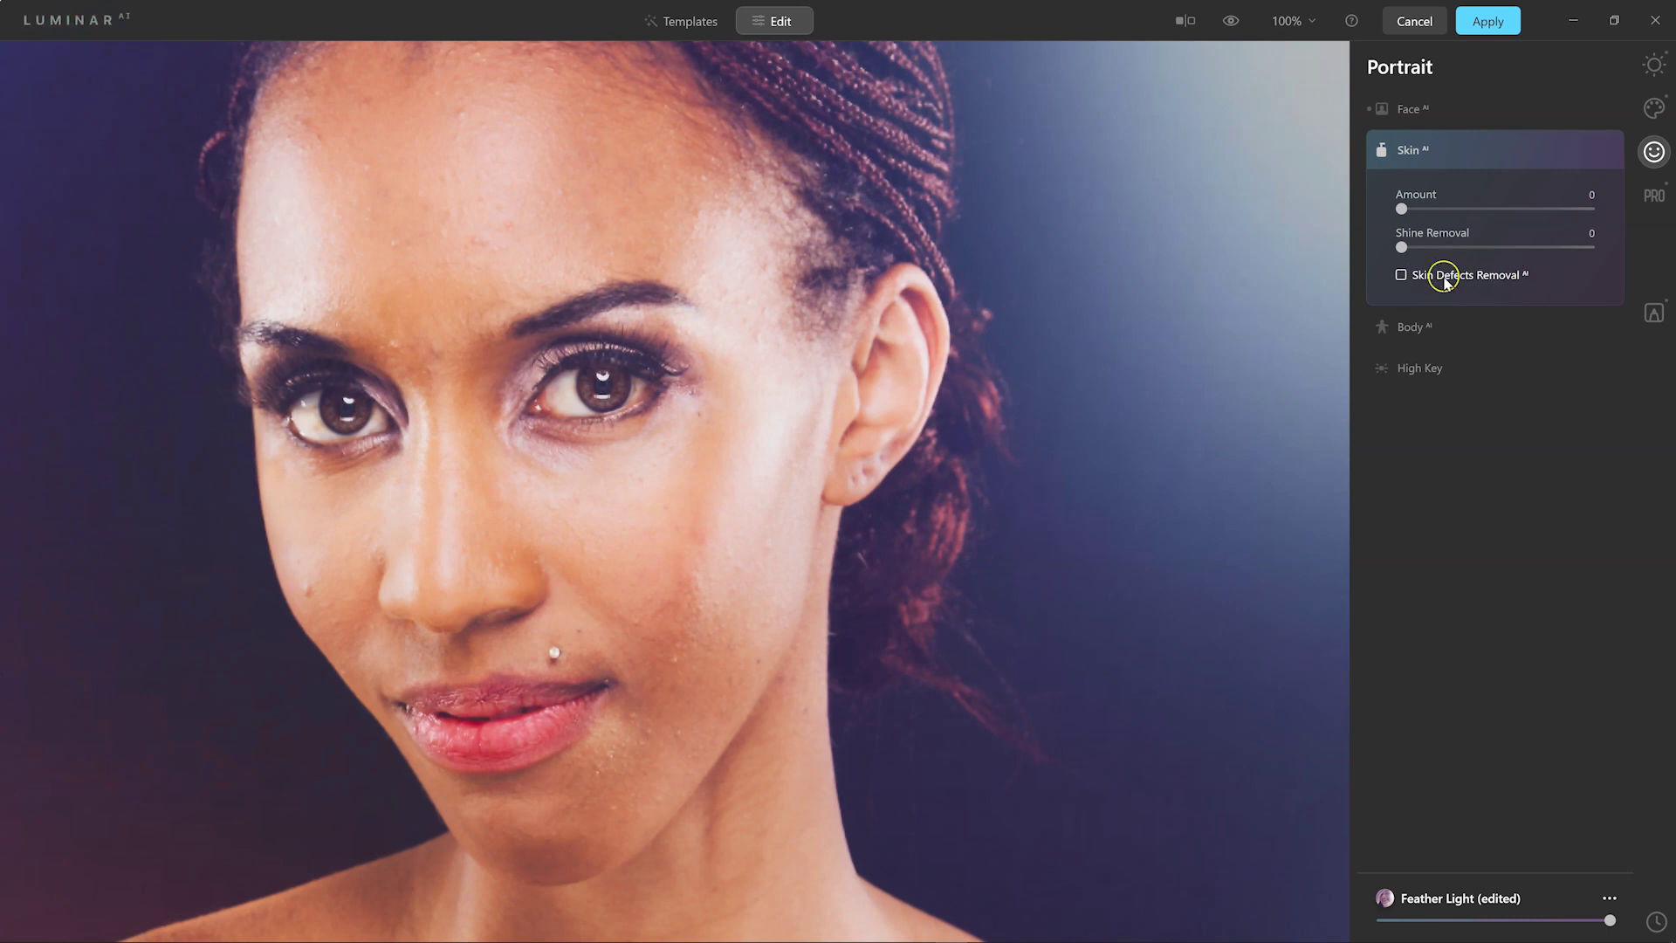
# Step: Turn on Skin Defects Removal and try several skin smoothing Amount values
pyautogui.click(1401, 275)
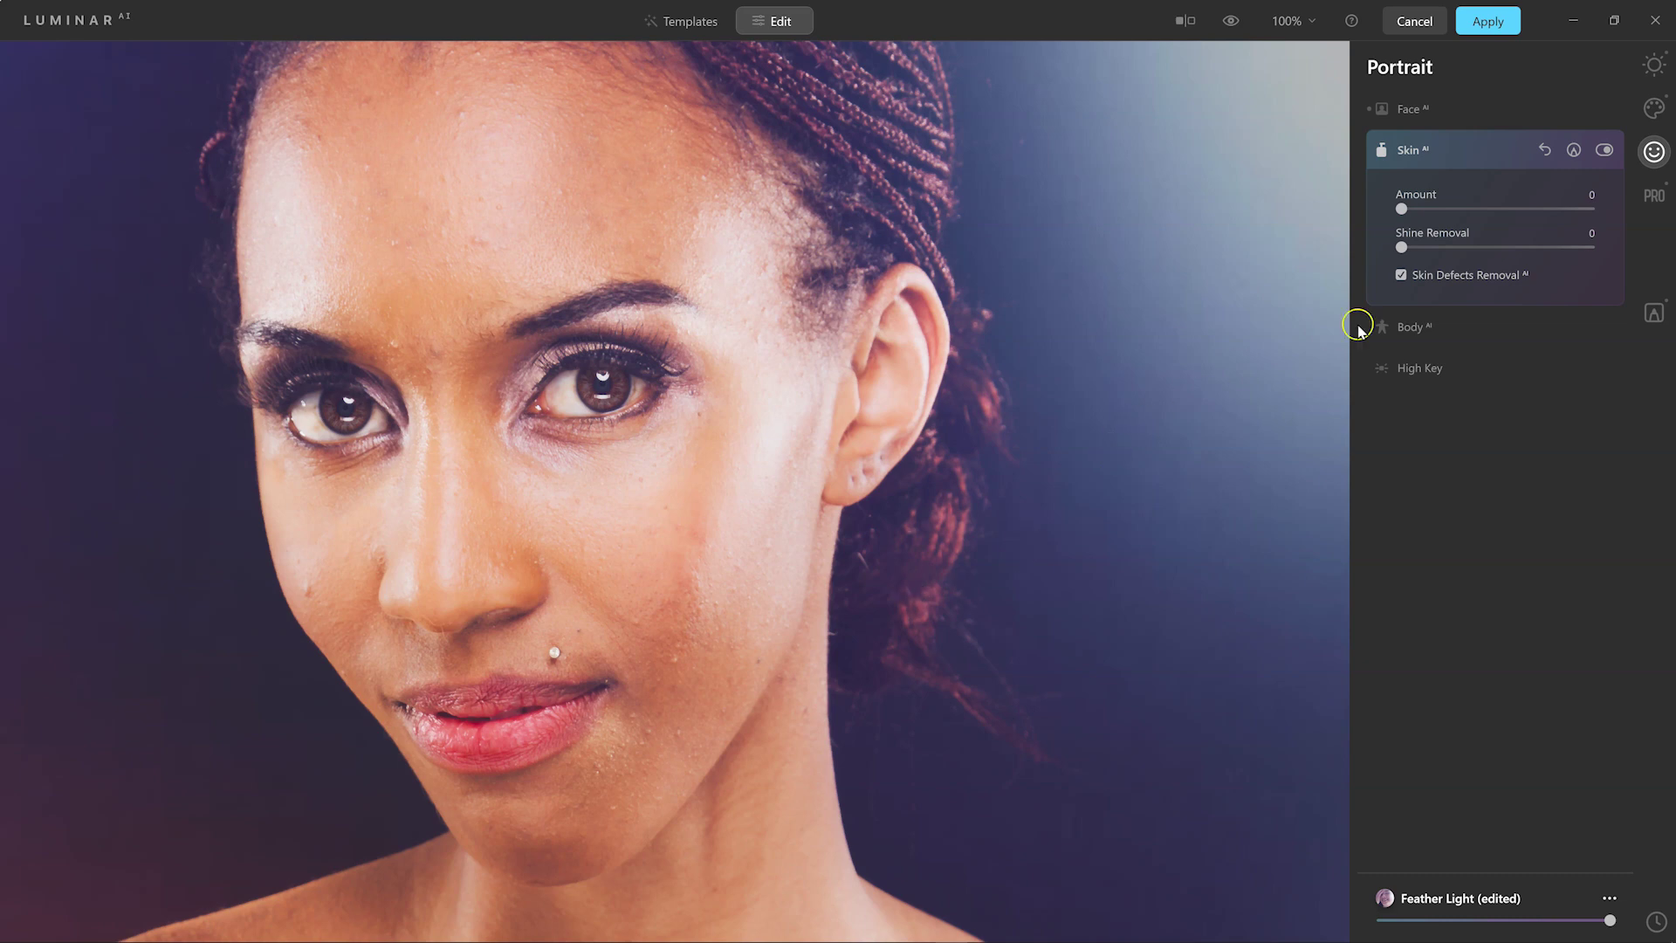
pyautogui.moveTo(1401, 210); pyautogui.dragTo(1469, 212)
pyautogui.moveTo(1470, 212); pyautogui.dragTo(1581, 218)
pyautogui.moveTo(1589, 224); pyautogui.dragTo(1461, 209)
pyautogui.click(1379, 371)
# Step: Set Shine Removal to 53 and raise Amount to 51, toggling Skin AI visibility to compare
pyautogui.moveTo(1401, 247); pyautogui.dragTo(1485, 250)
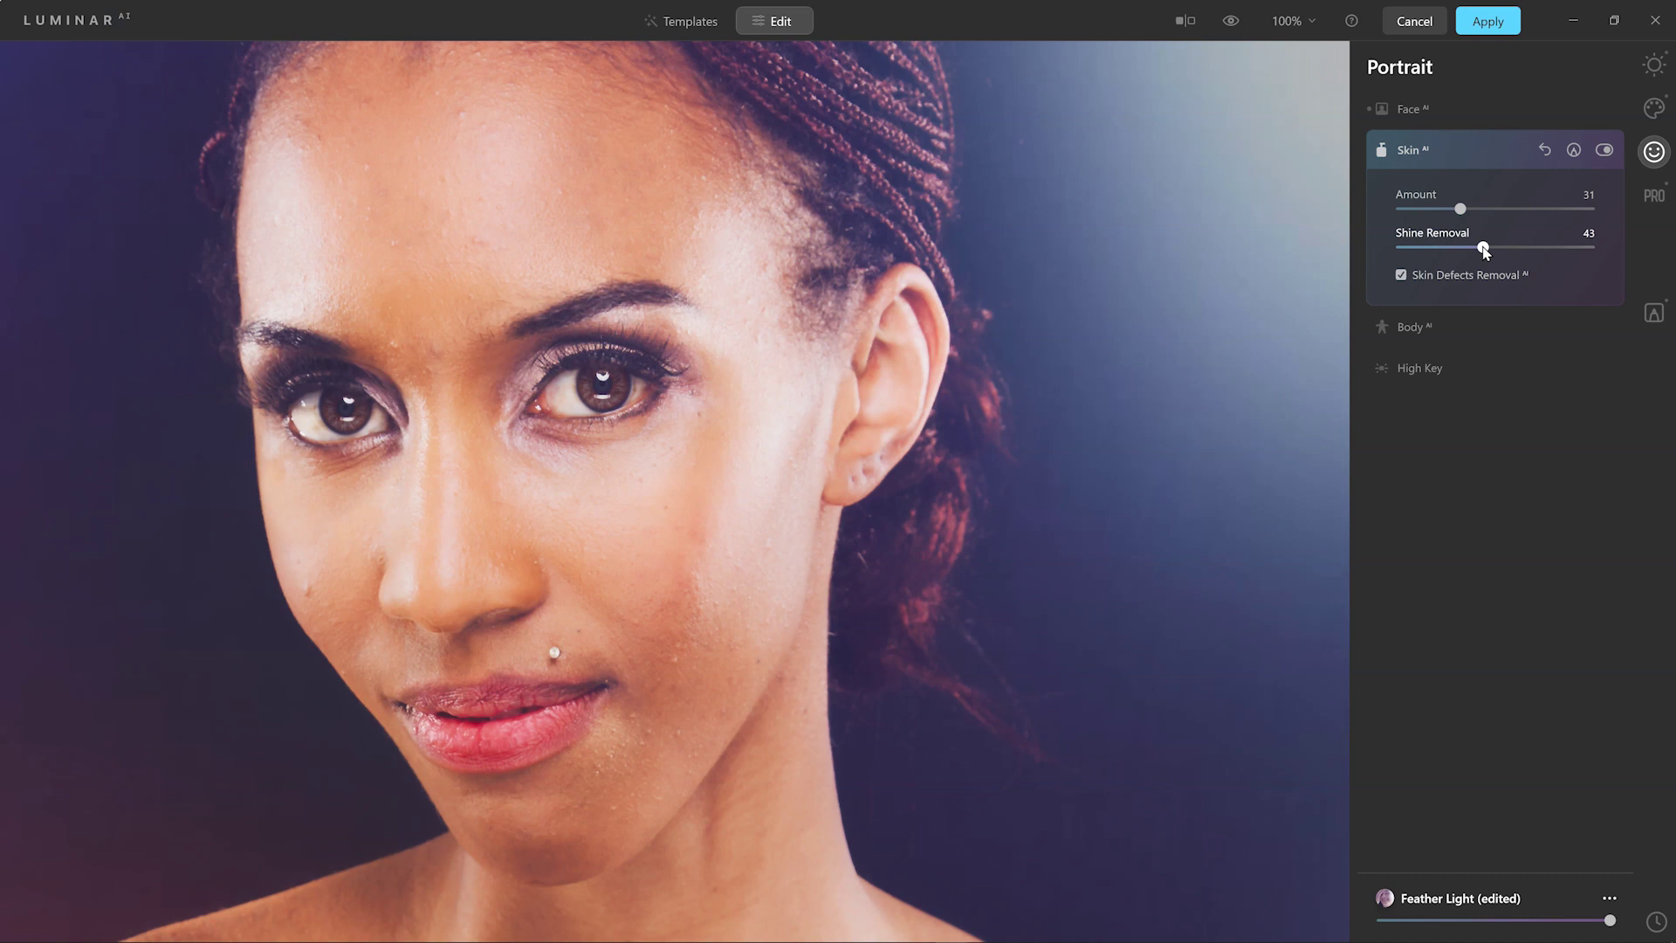
pyautogui.moveTo(1484, 248); pyautogui.dragTo(1565, 250)
pyautogui.moveTo(1563, 251); pyautogui.dragTo(1502, 259)
pyautogui.click(1605, 151)
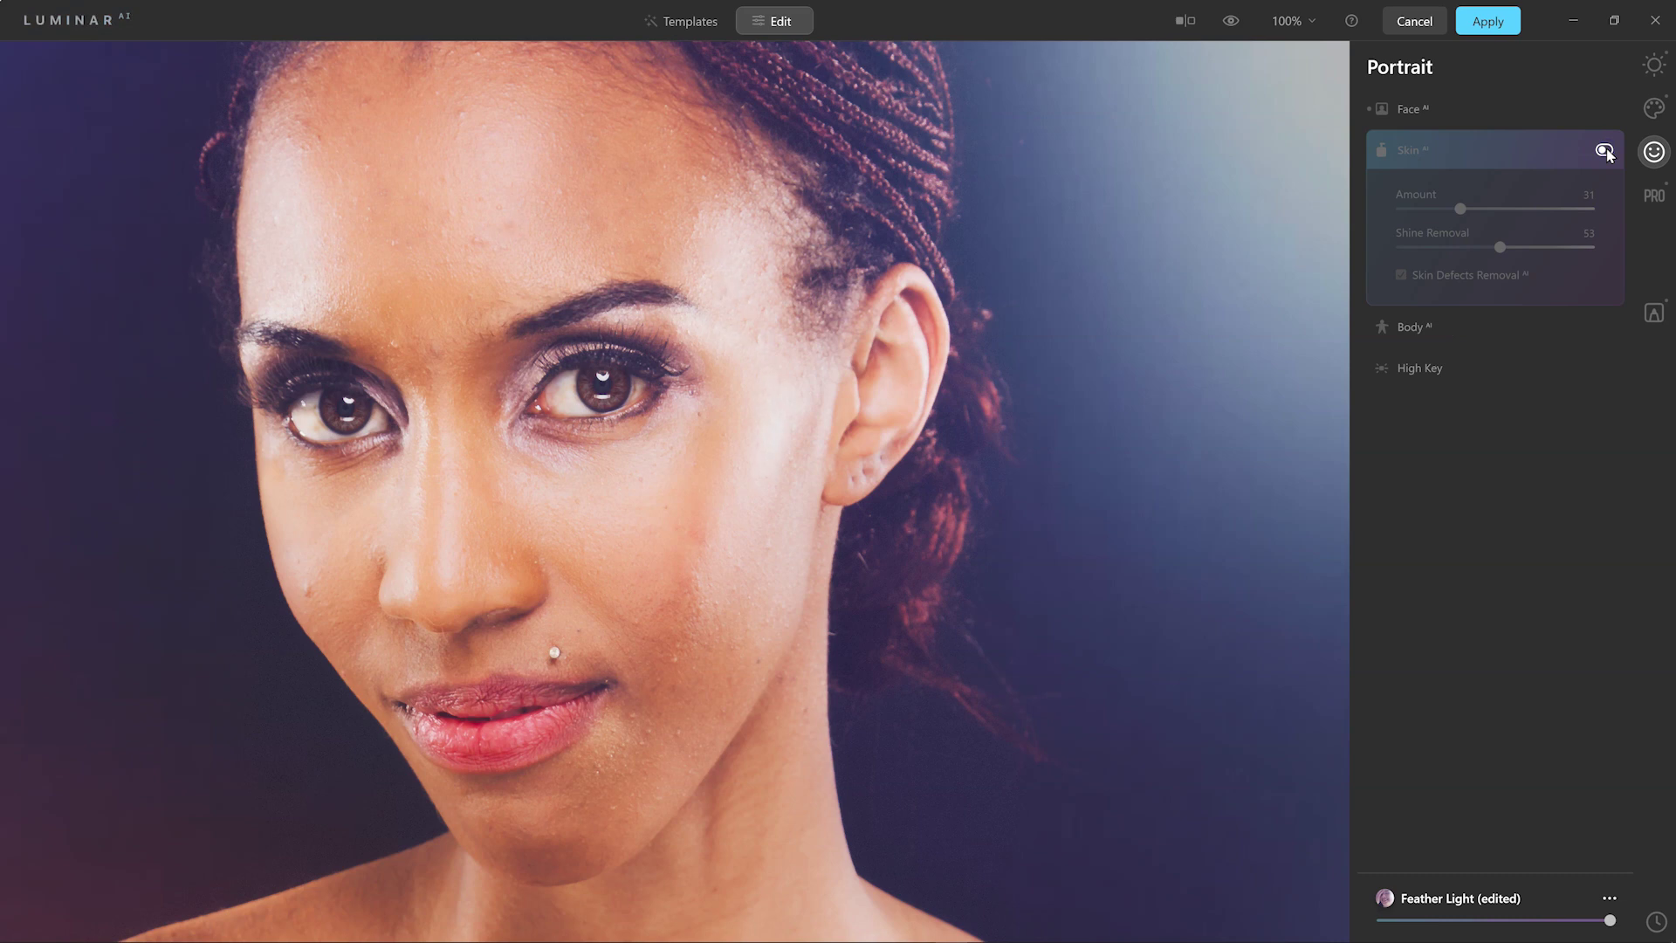
pyautogui.click(1605, 151)
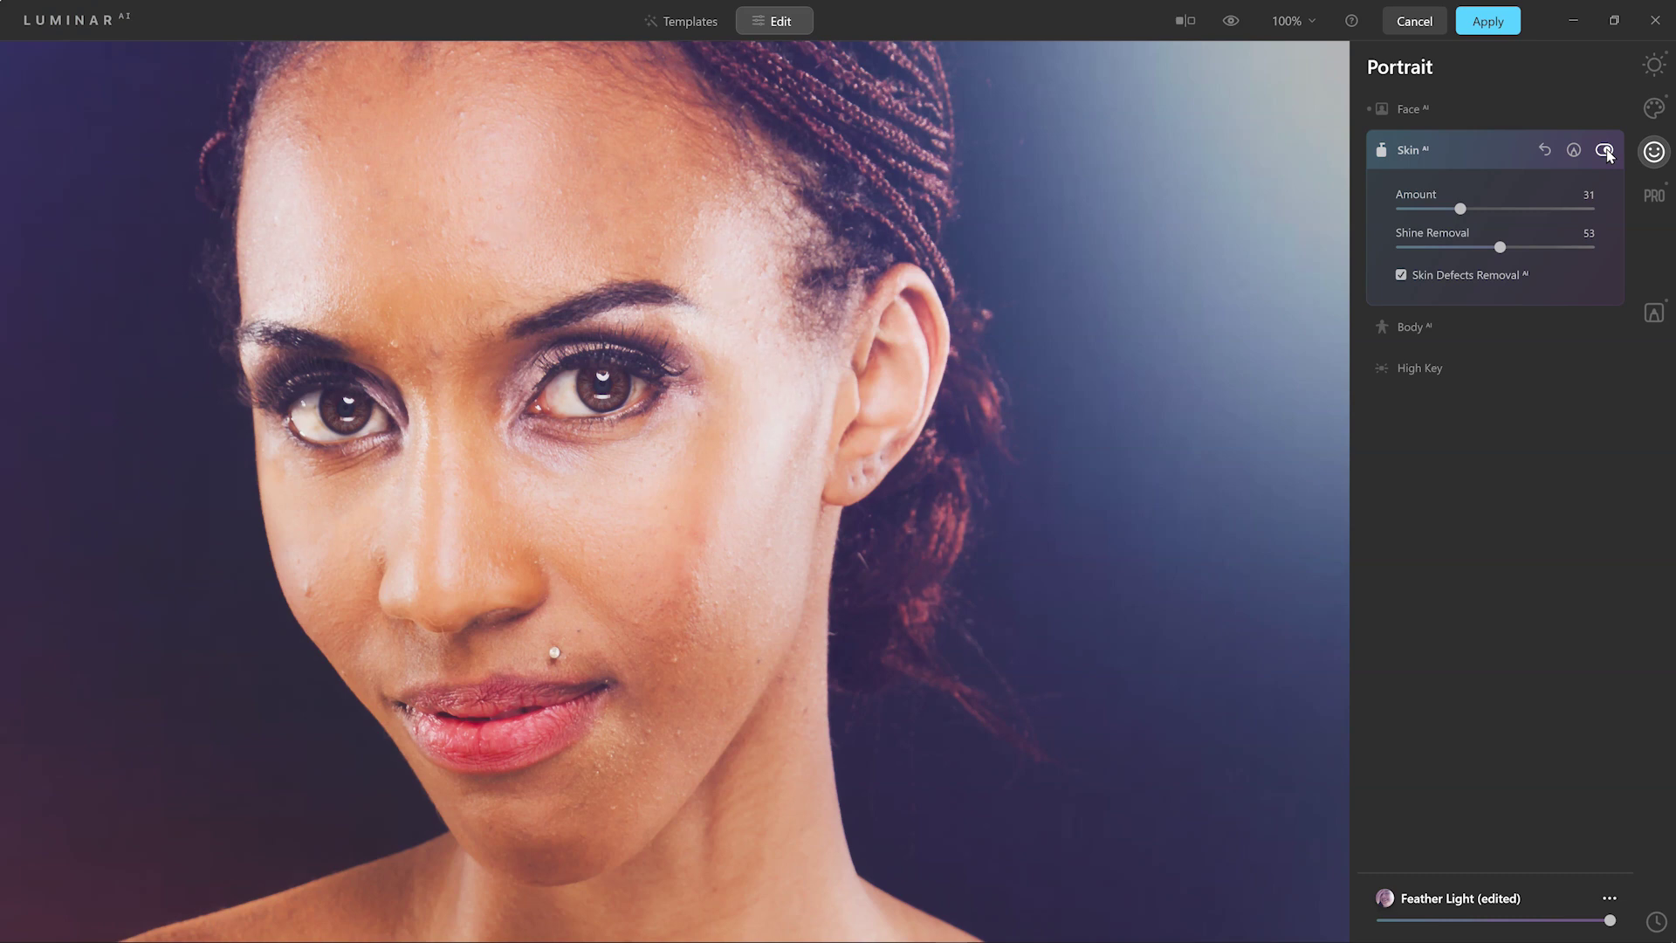
pyautogui.moveTo(1460, 209); pyautogui.dragTo(1498, 209)
pyautogui.click(1605, 150)
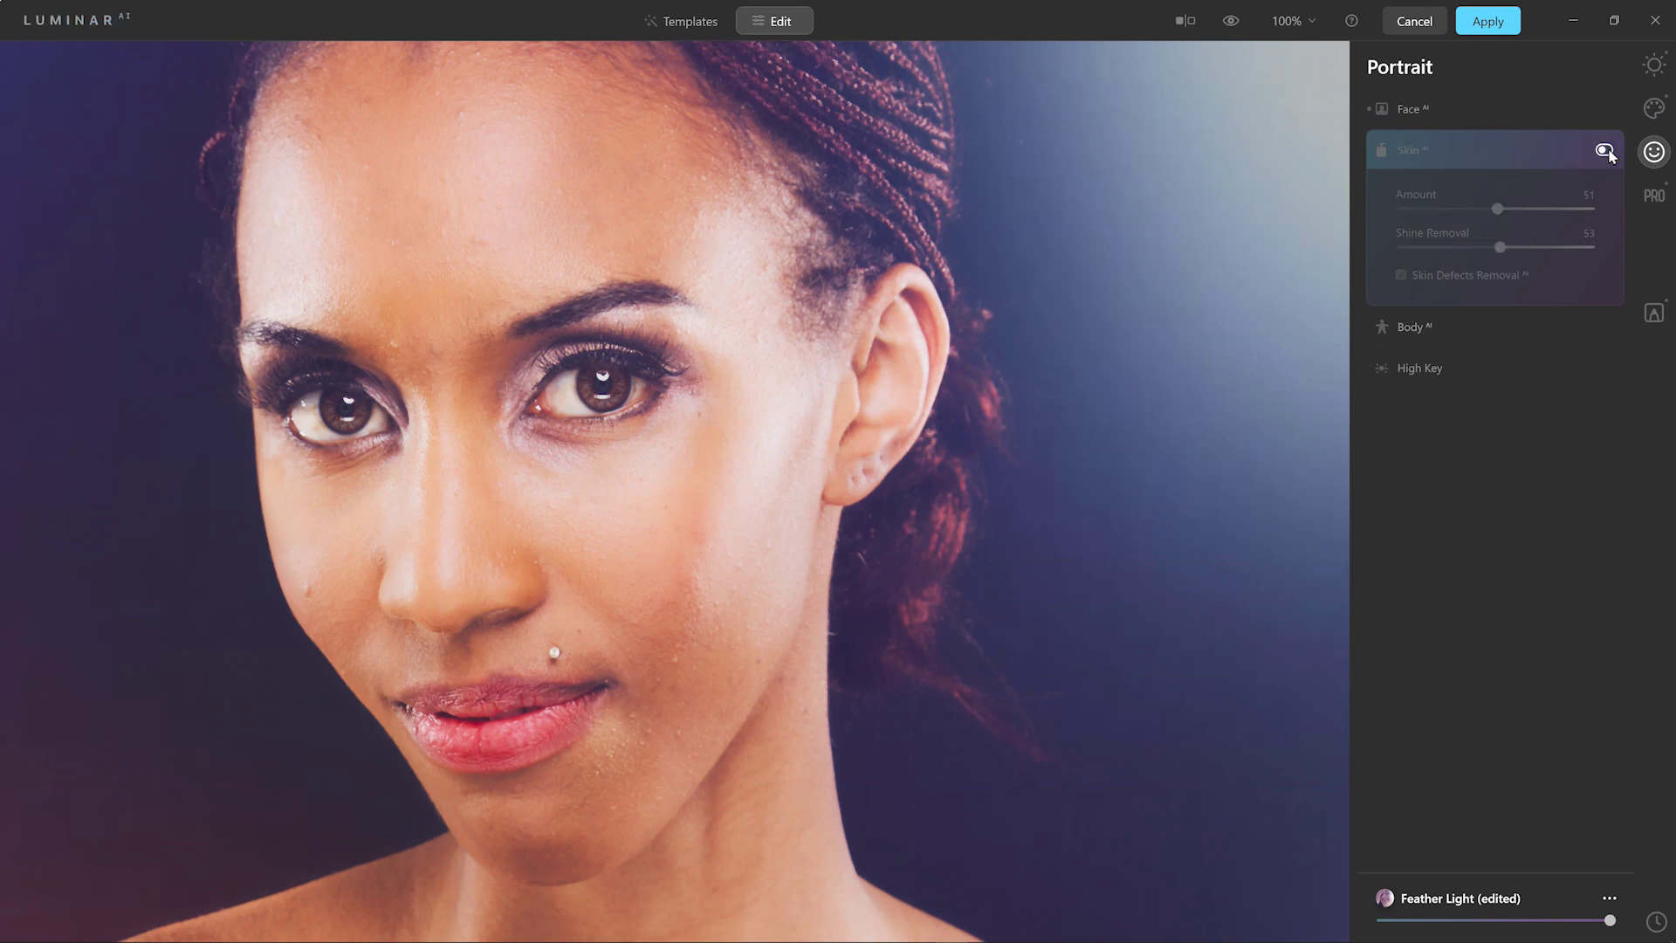
pyautogui.click(1605, 151)
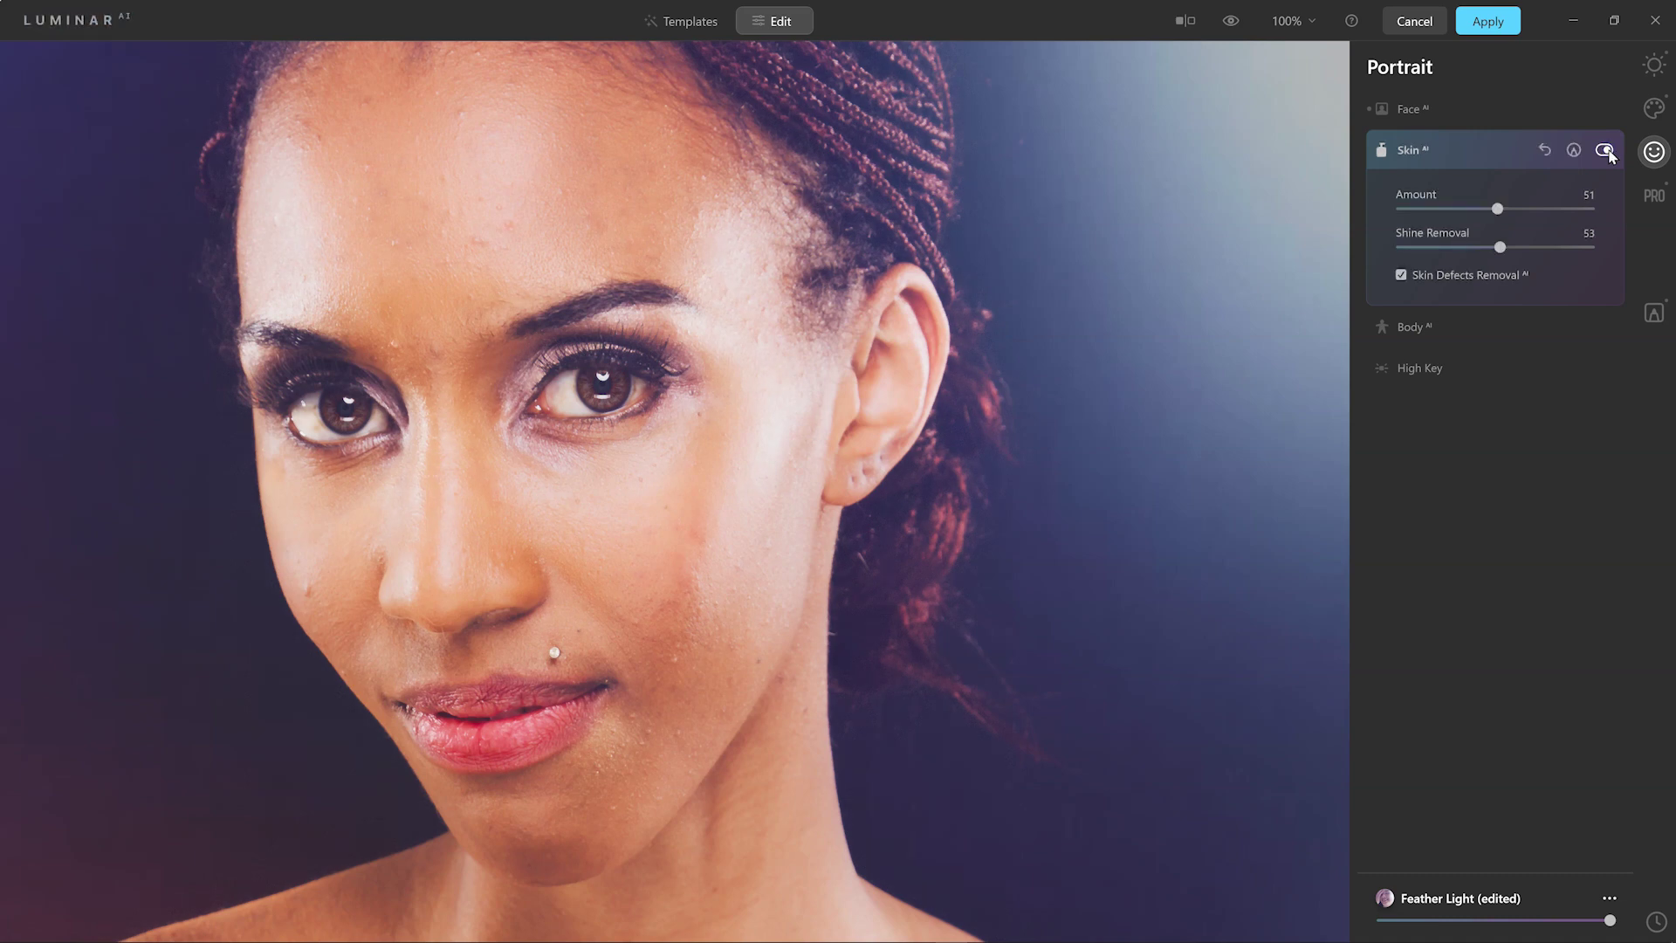
# Step: Compare the retouch against the original in a before/after split, then fit the photo to screen
pyautogui.click(1185, 20)
pyautogui.moveTo(672, 365); pyautogui.dragTo(219, 314)
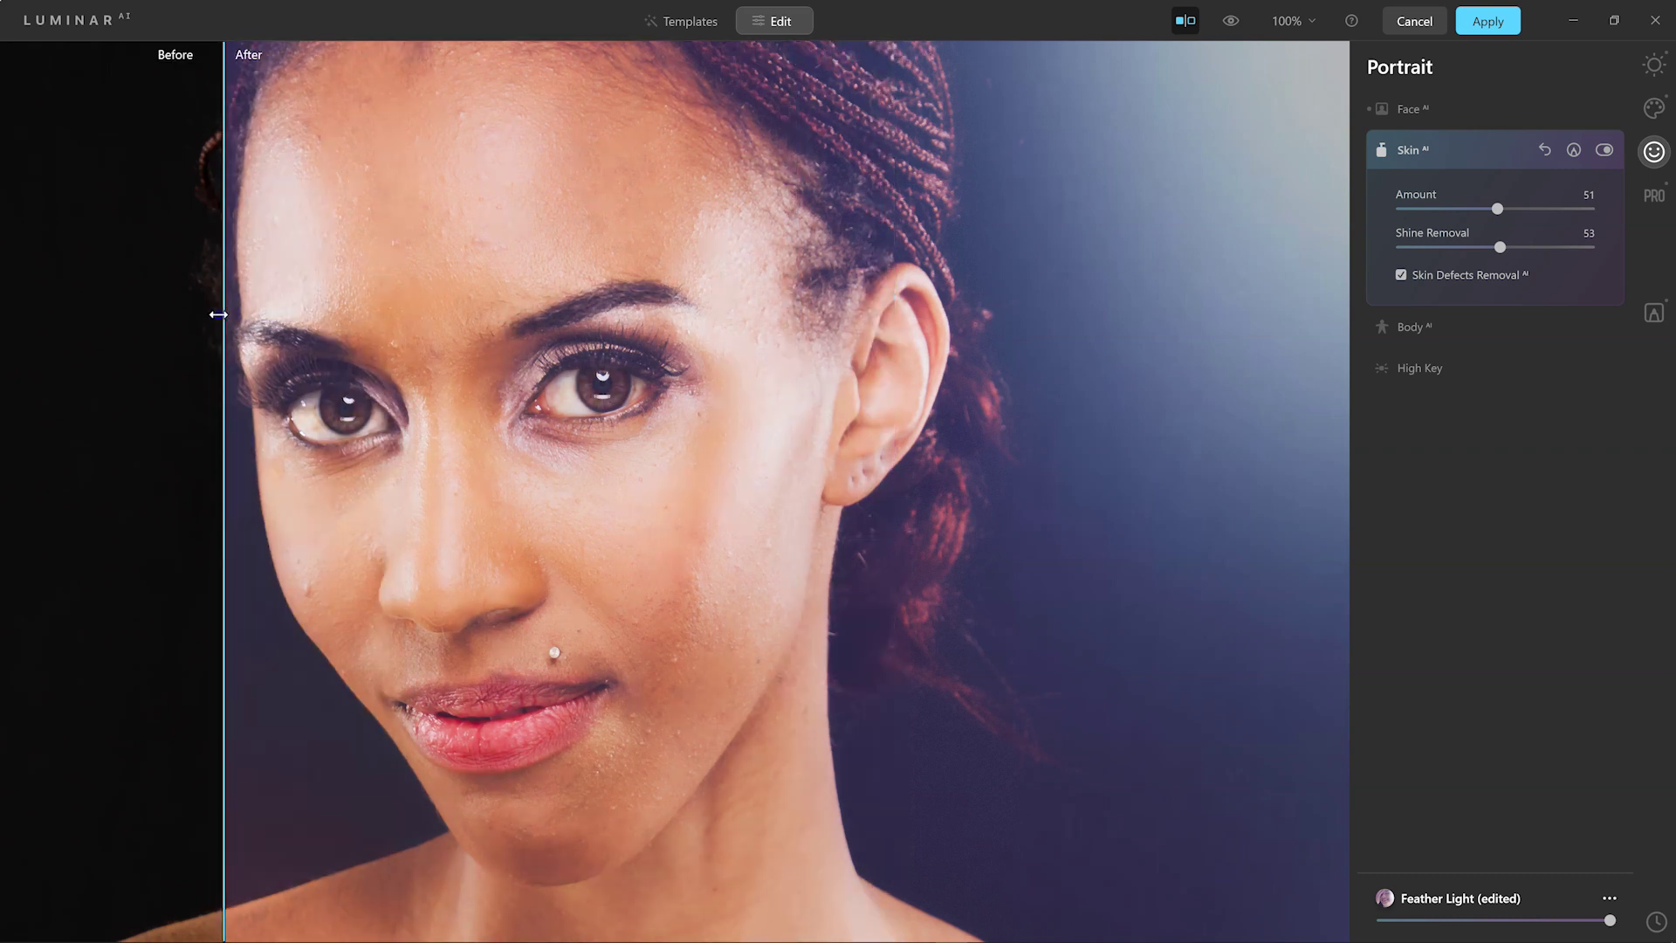
pyautogui.click(1185, 21)
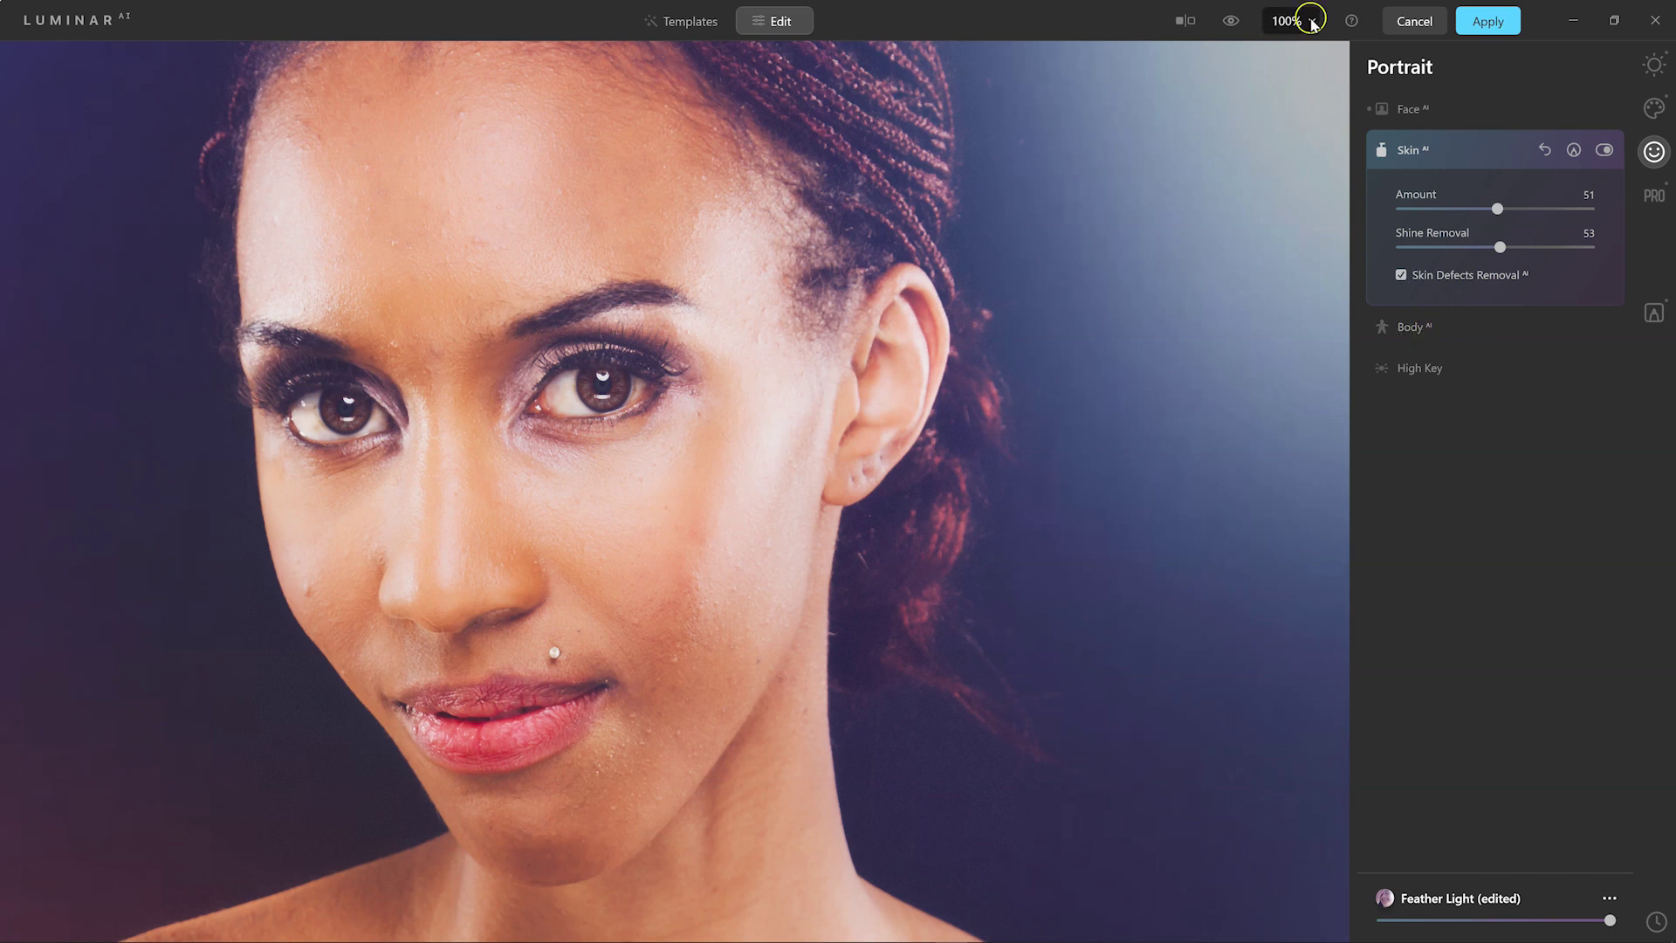
pyautogui.click(1312, 21)
pyautogui.click(1310, 55)
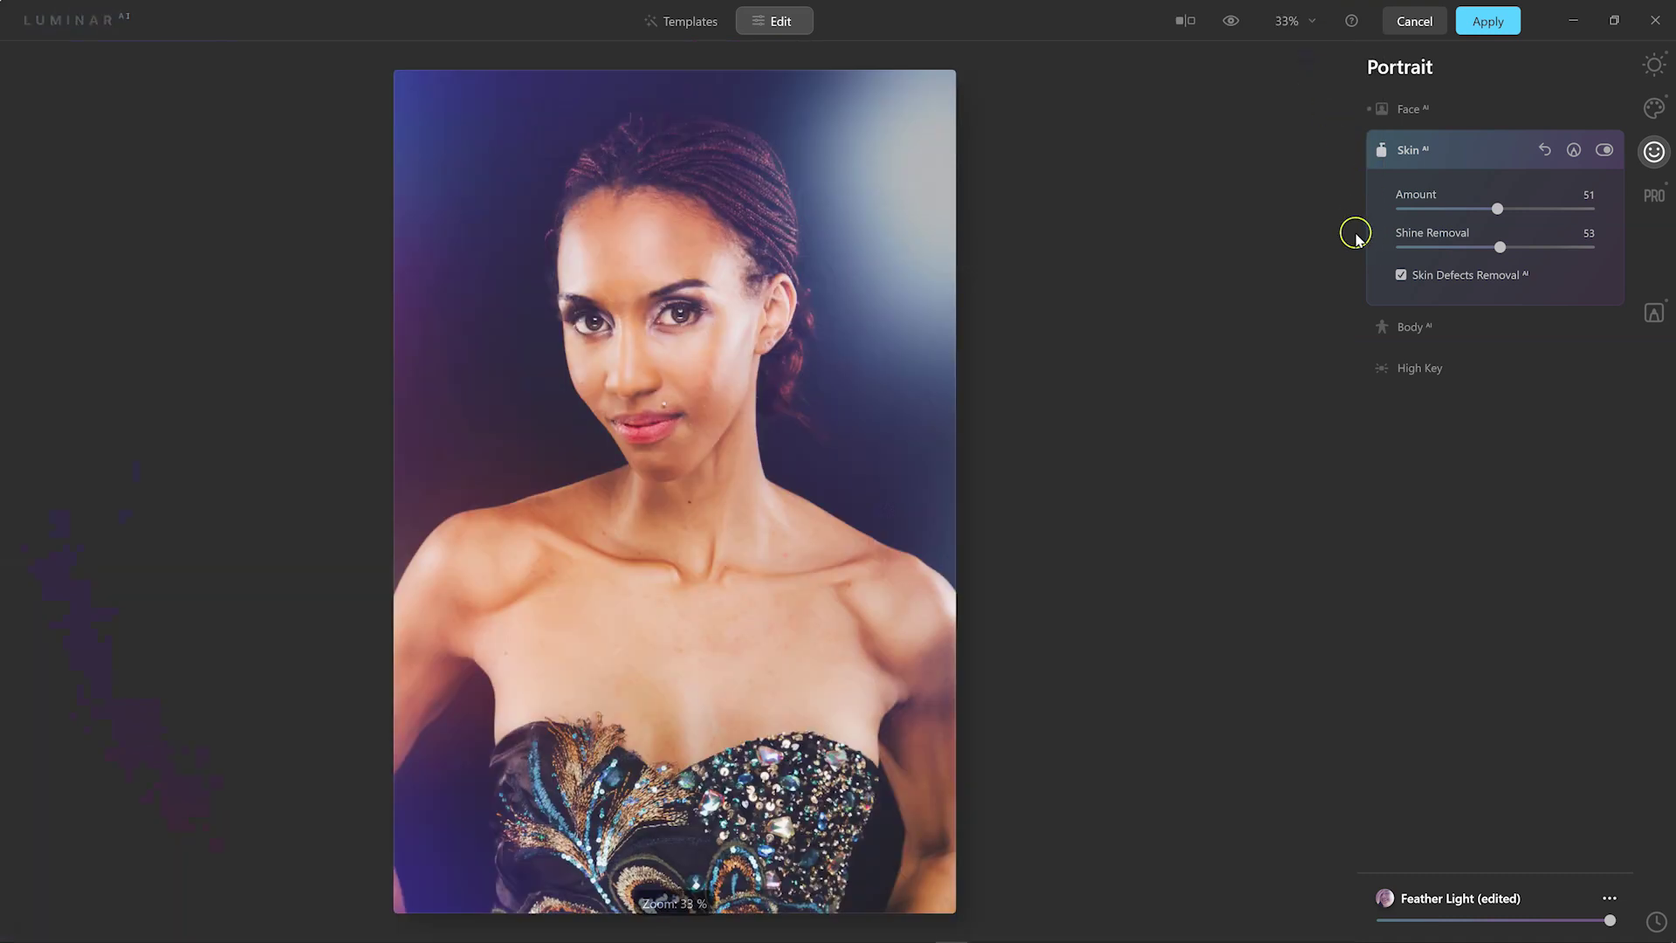
# Step: Slim the figure with Body AI Shape at -19, then expand the High Key settings
pyautogui.click(1401, 327)
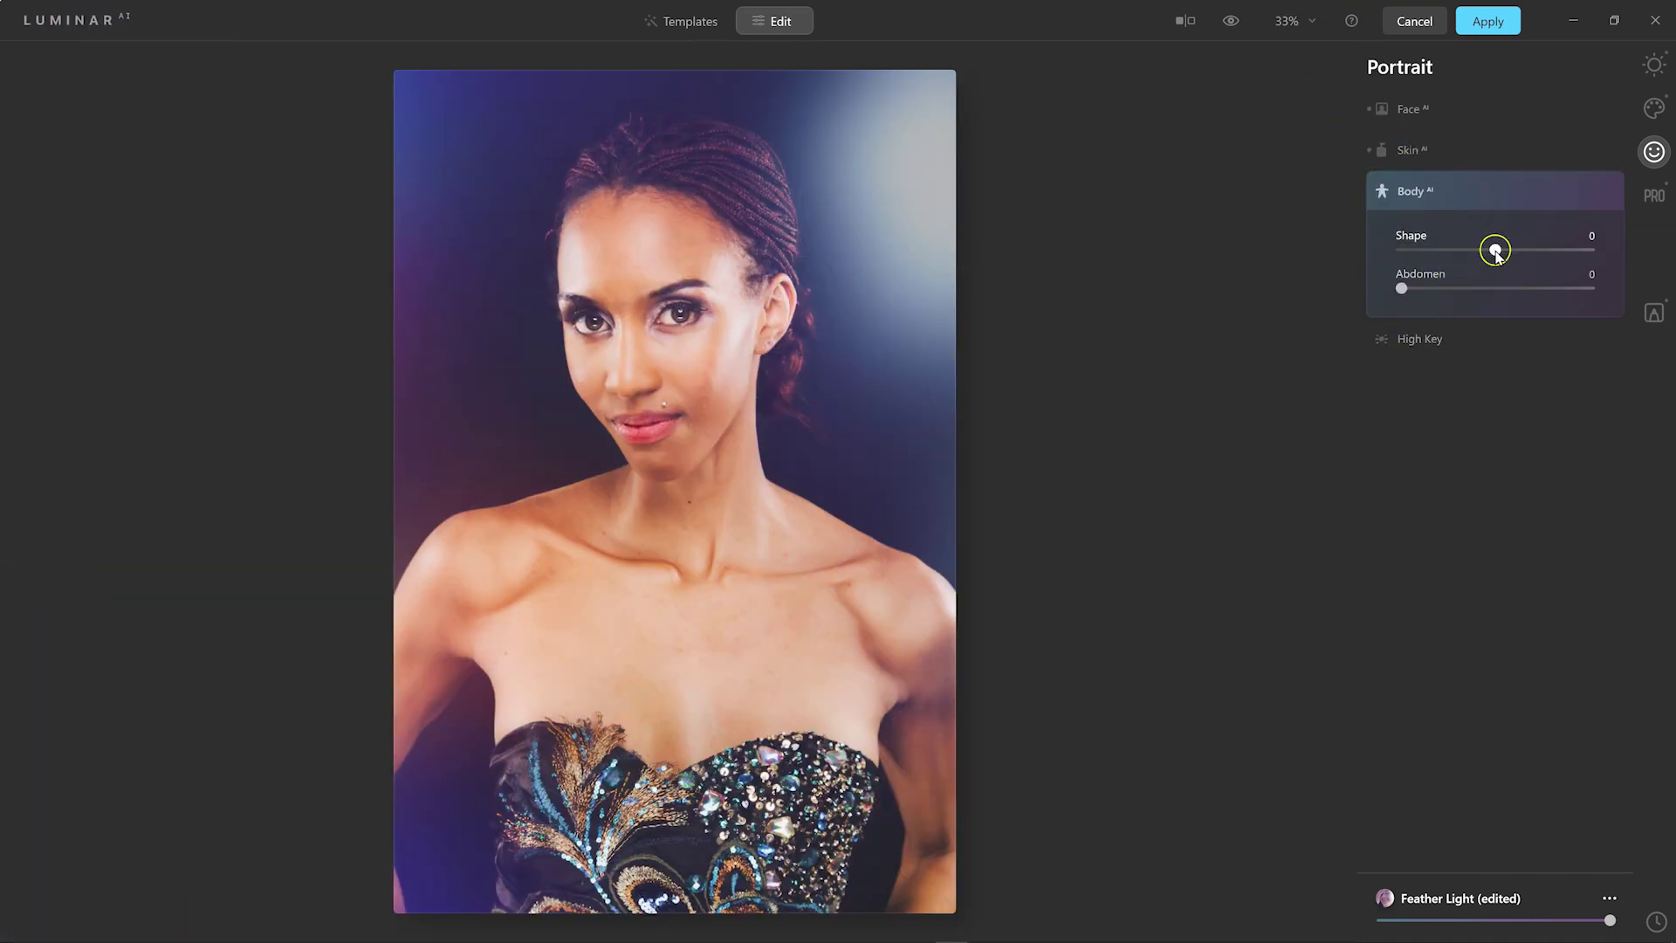
pyautogui.click(1495, 250)
pyautogui.moveTo(1495, 250); pyautogui.dragTo(1631, 254)
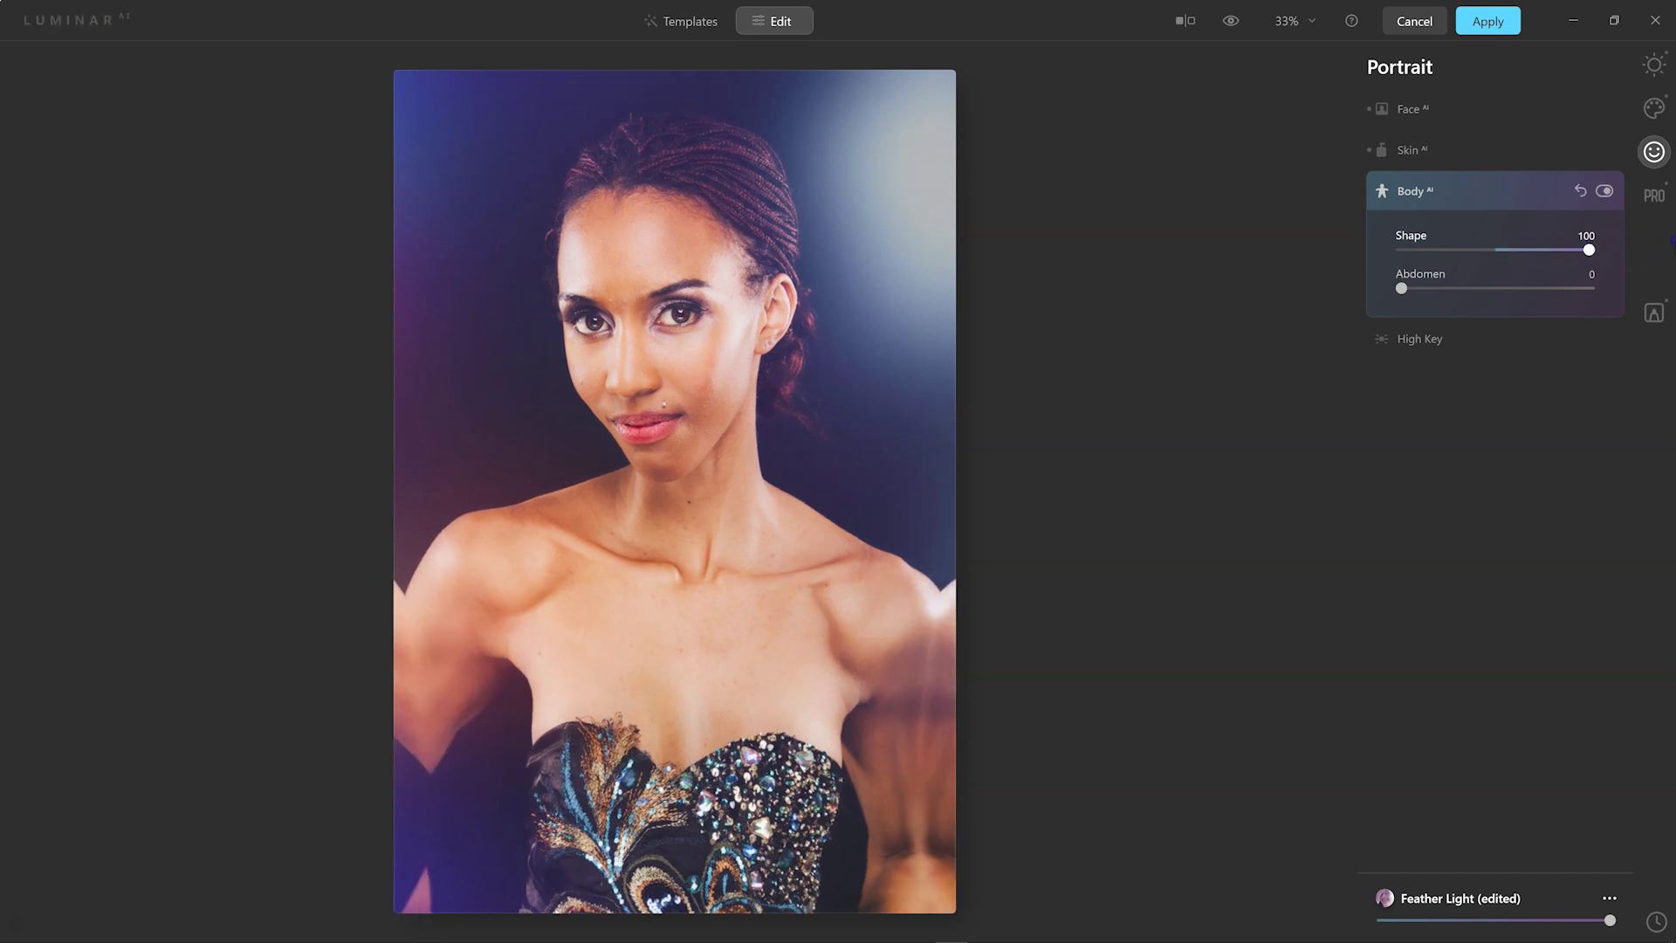
pyautogui.click(1504, 311)
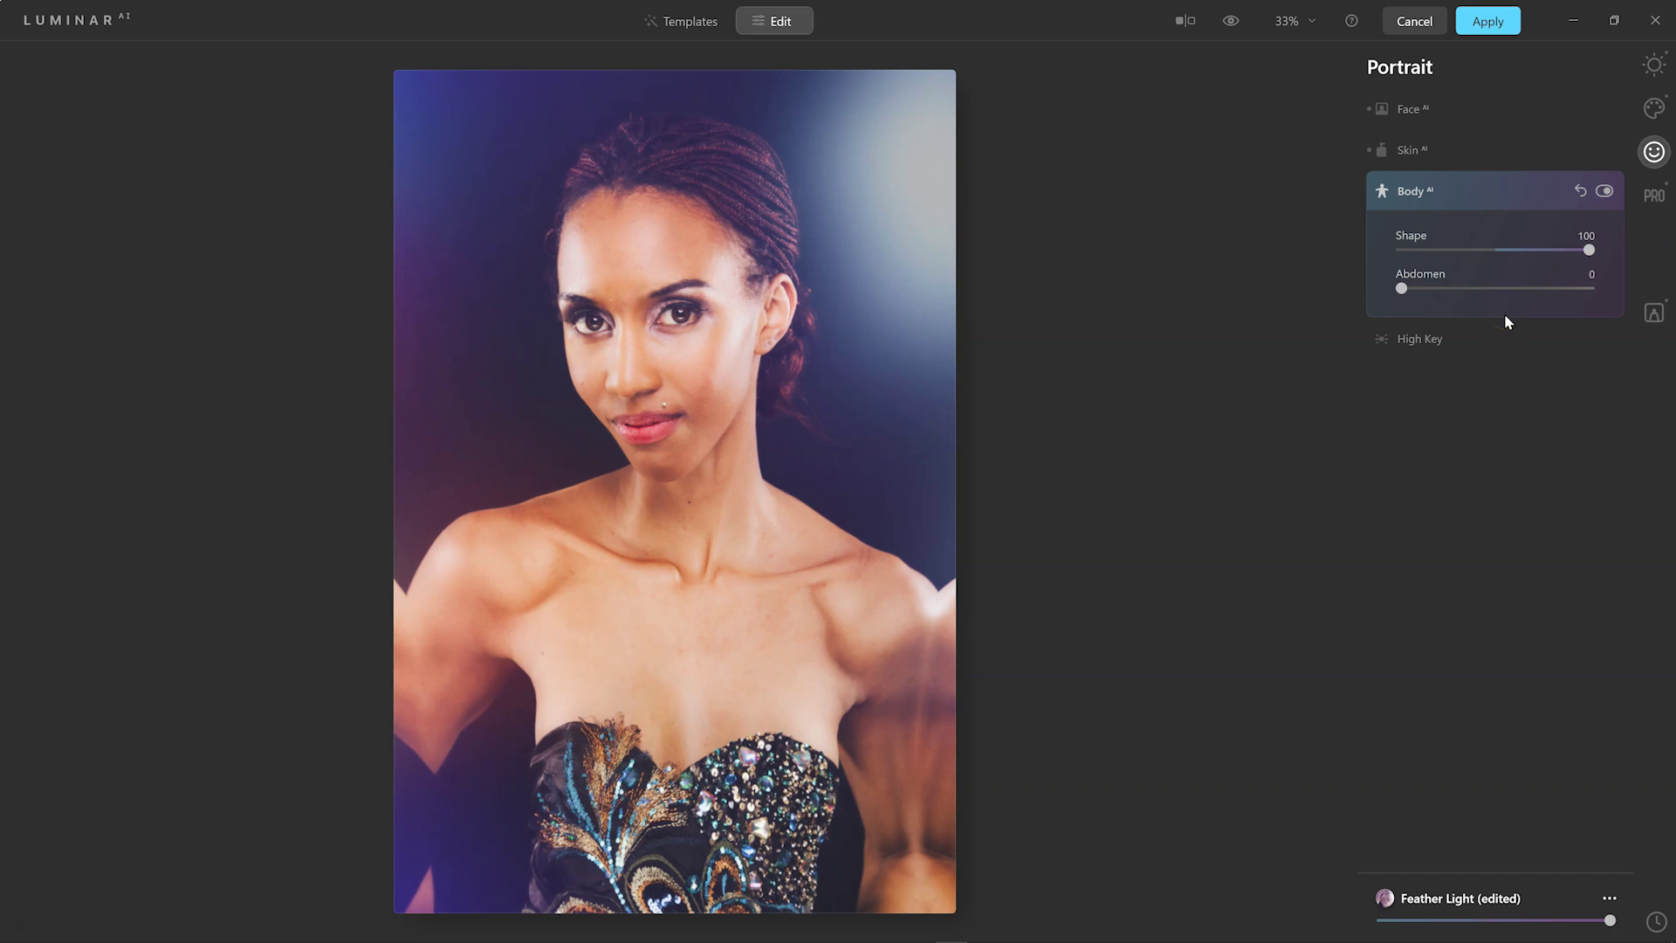
pyautogui.click(1490, 251)
pyautogui.moveTo(1490, 253); pyautogui.dragTo(1460, 253)
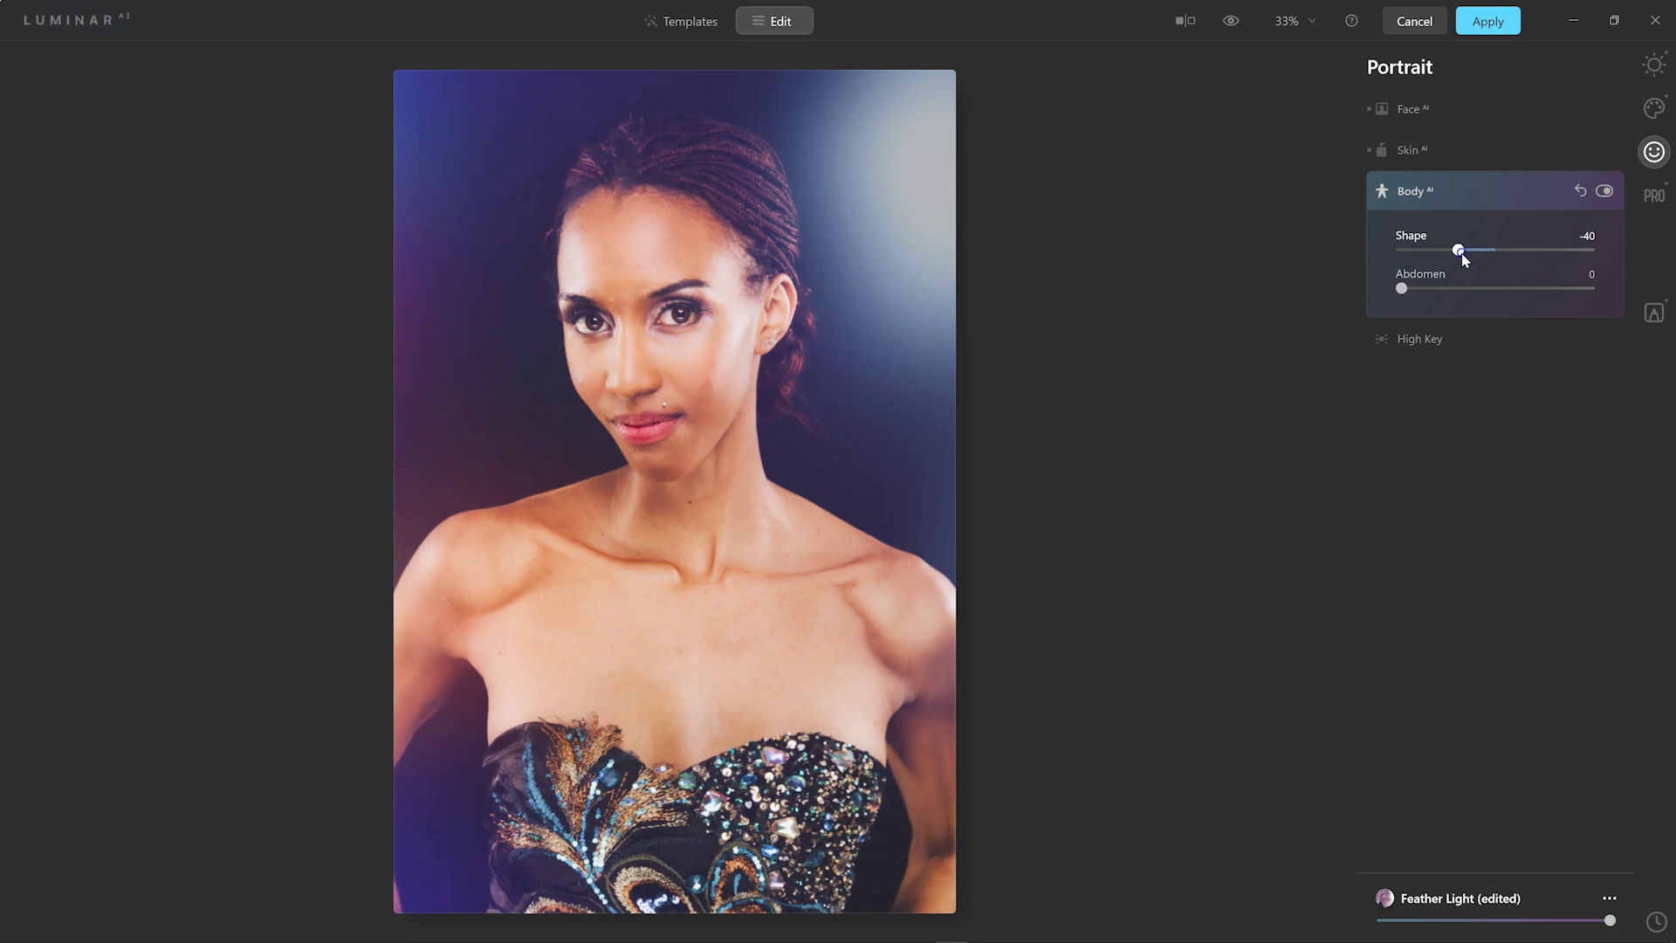
pyautogui.moveTo(1463, 253); pyautogui.dragTo(1481, 249)
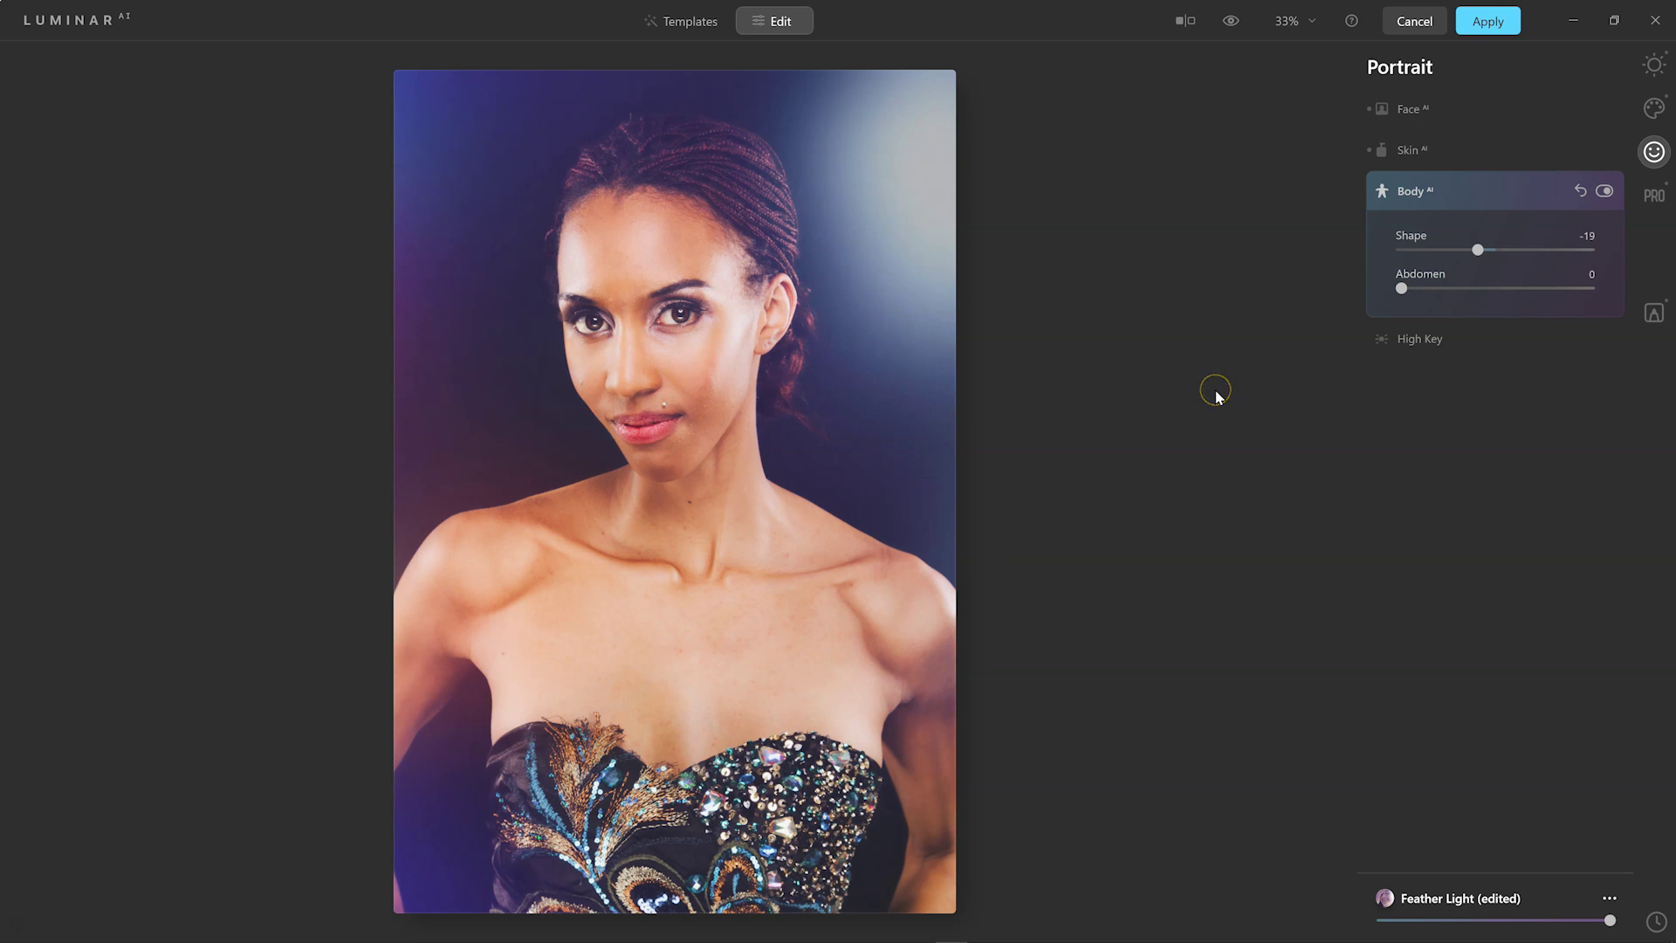
pyautogui.click(1421, 190)
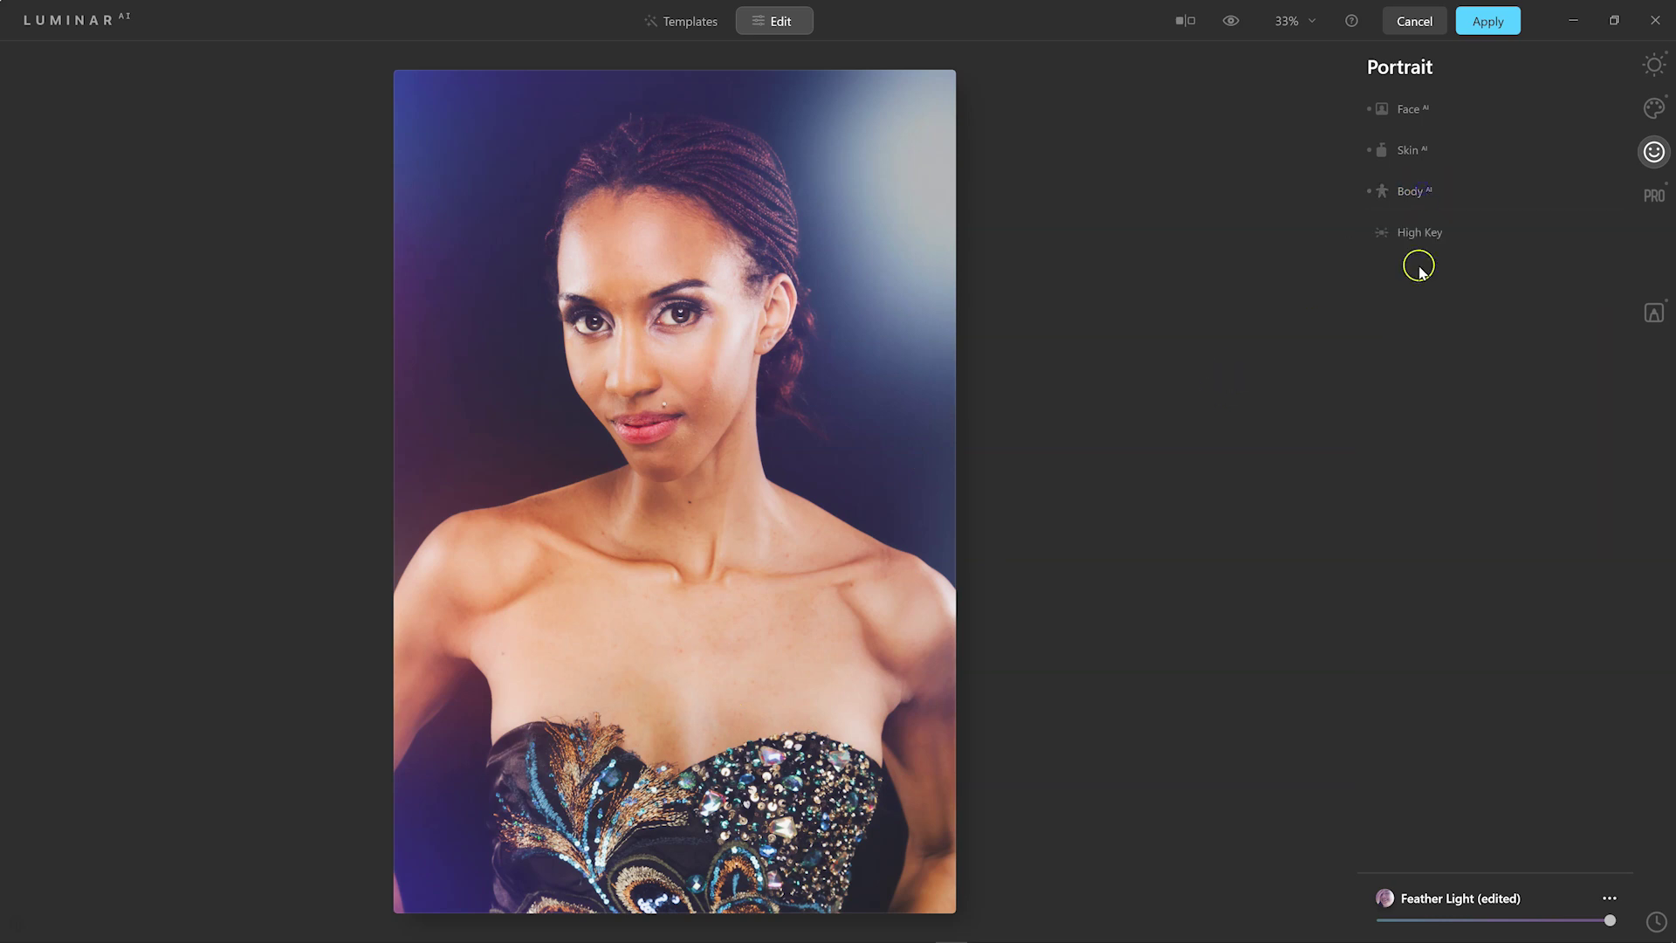
pyautogui.click(1418, 232)
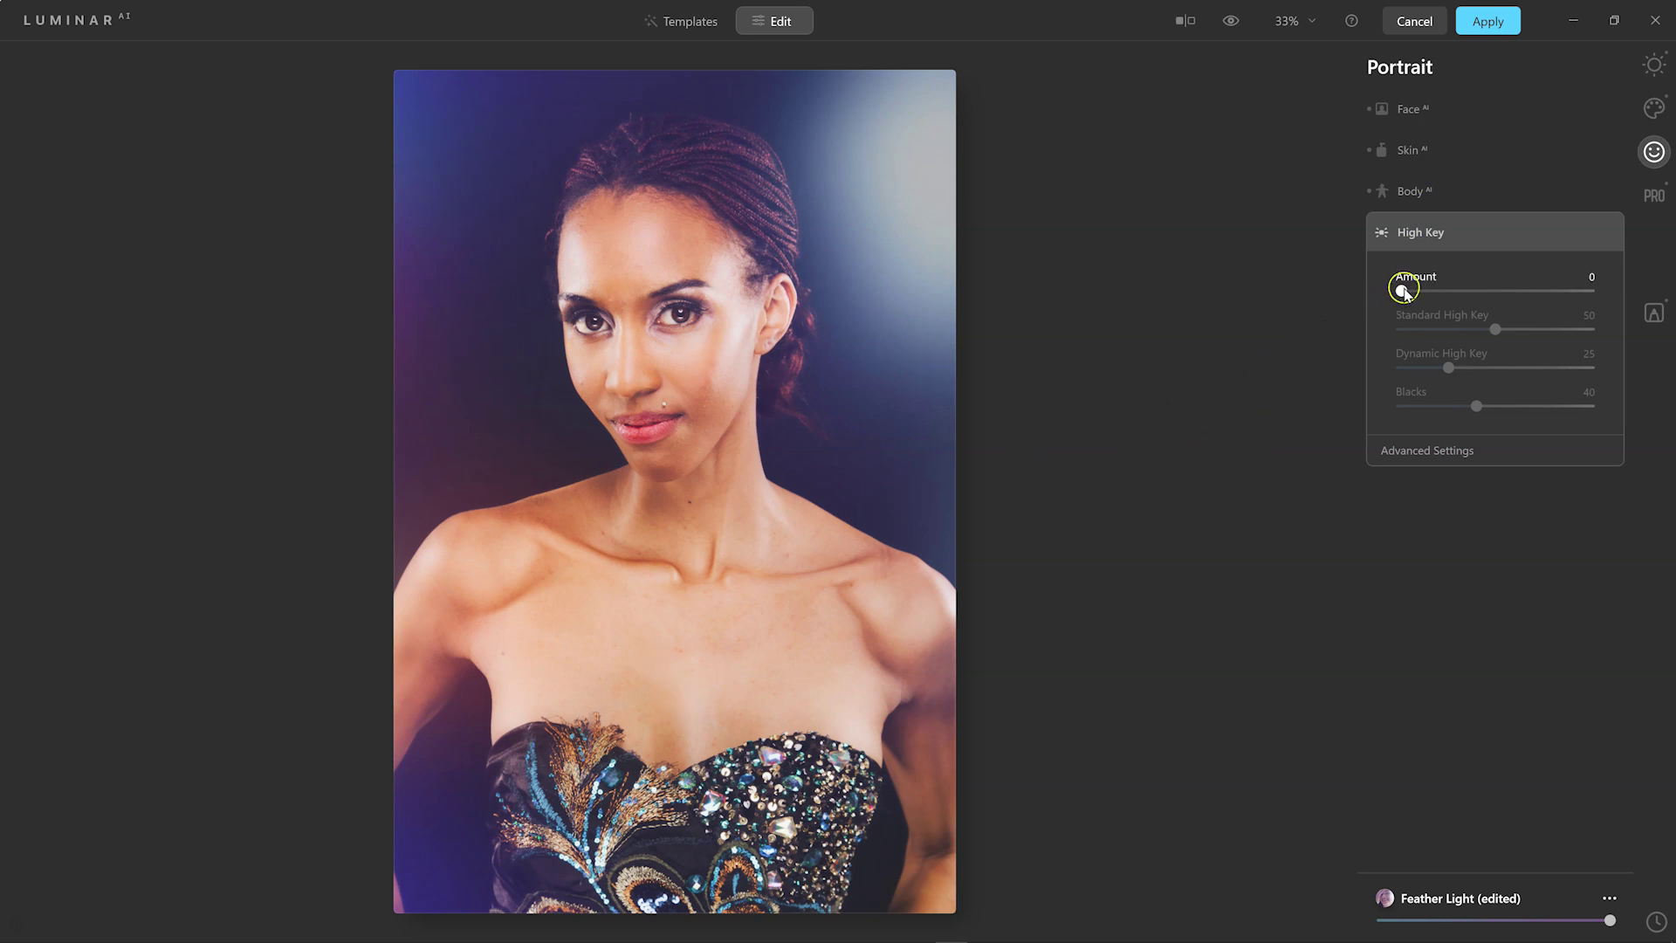
# Step: Try High Key Amount at 100, reset it to 0, and collapse High Key
pyautogui.moveTo(1402, 291); pyautogui.dragTo(1589, 285)
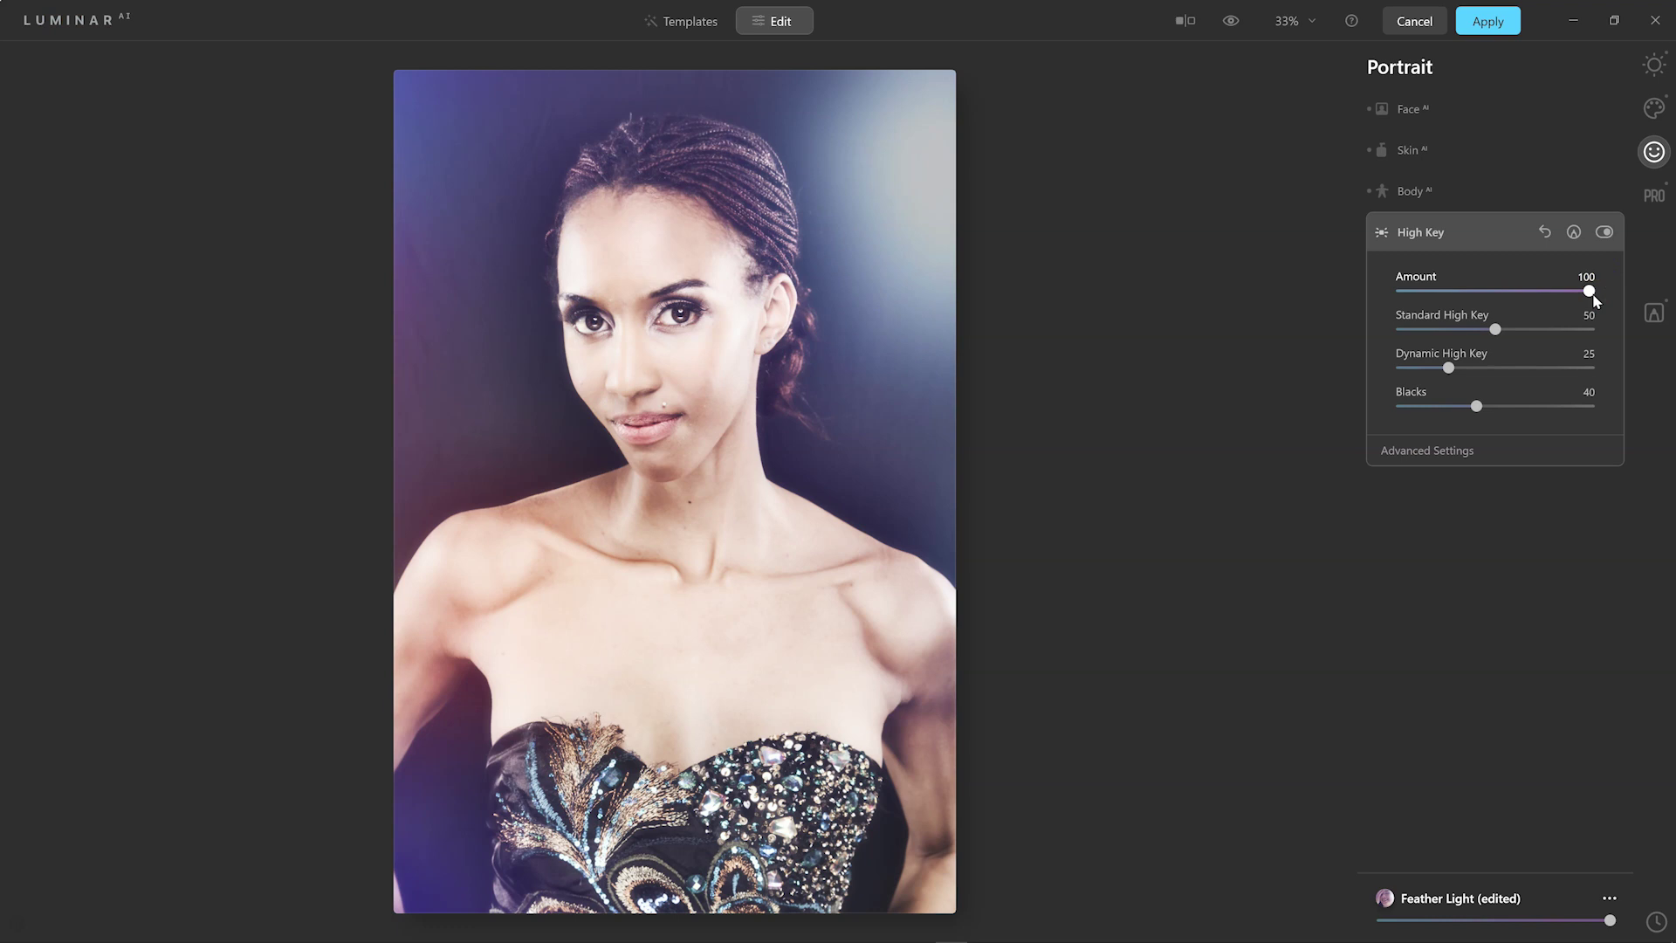
pyautogui.doubleClick(1589, 291)
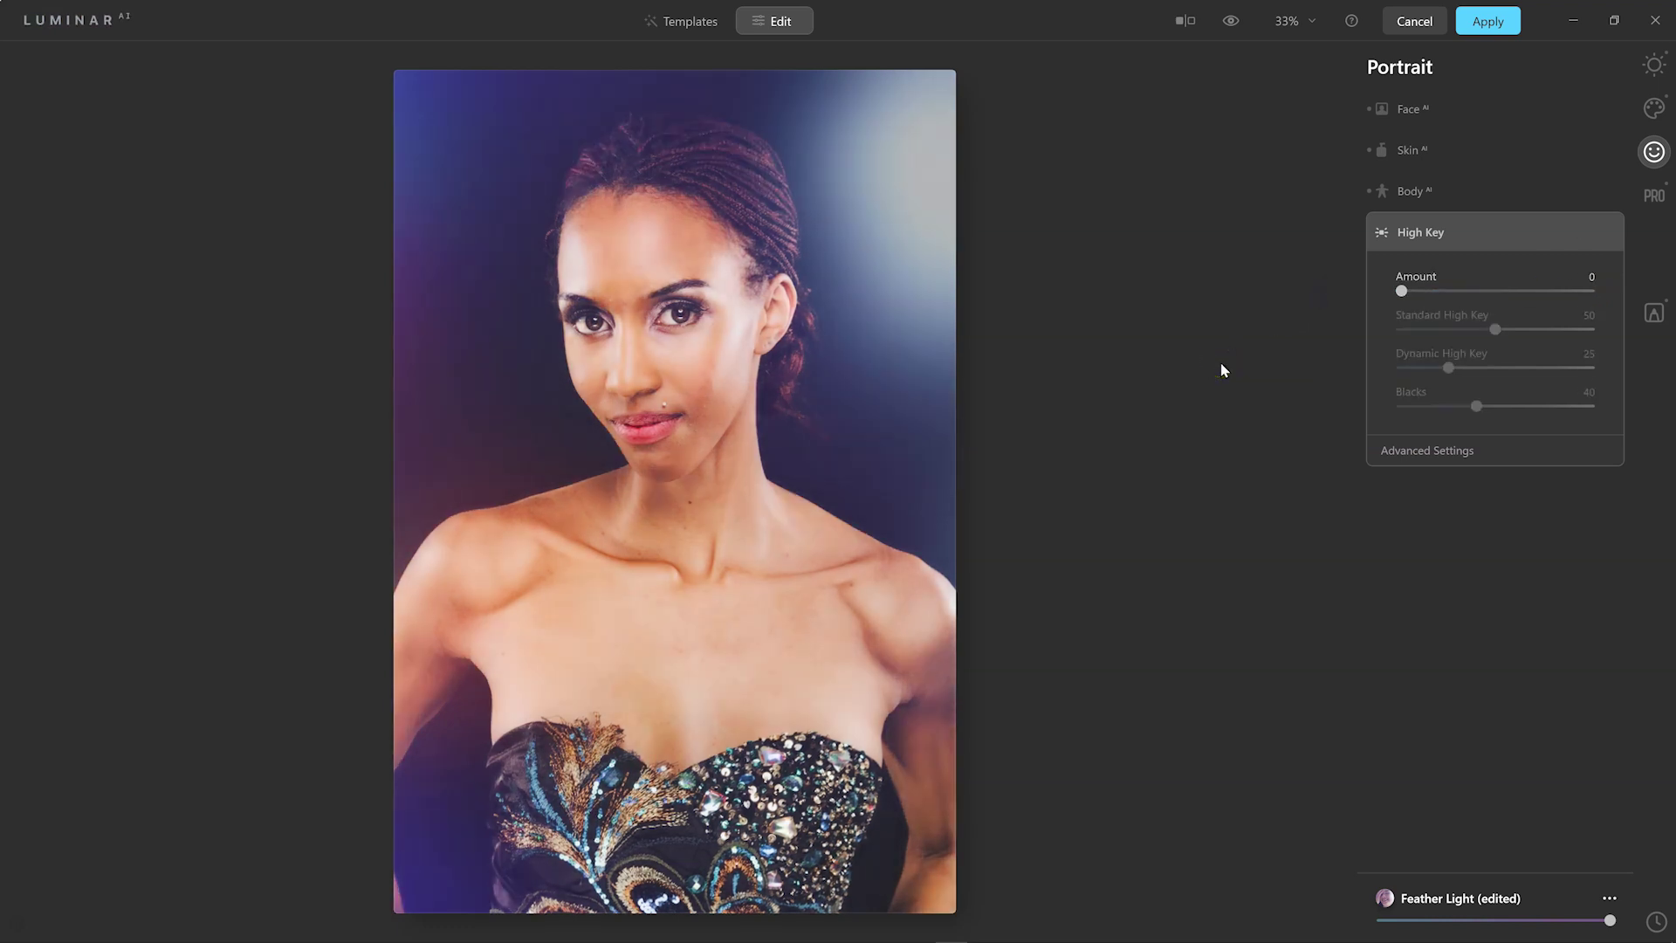
pyautogui.click(1449, 234)
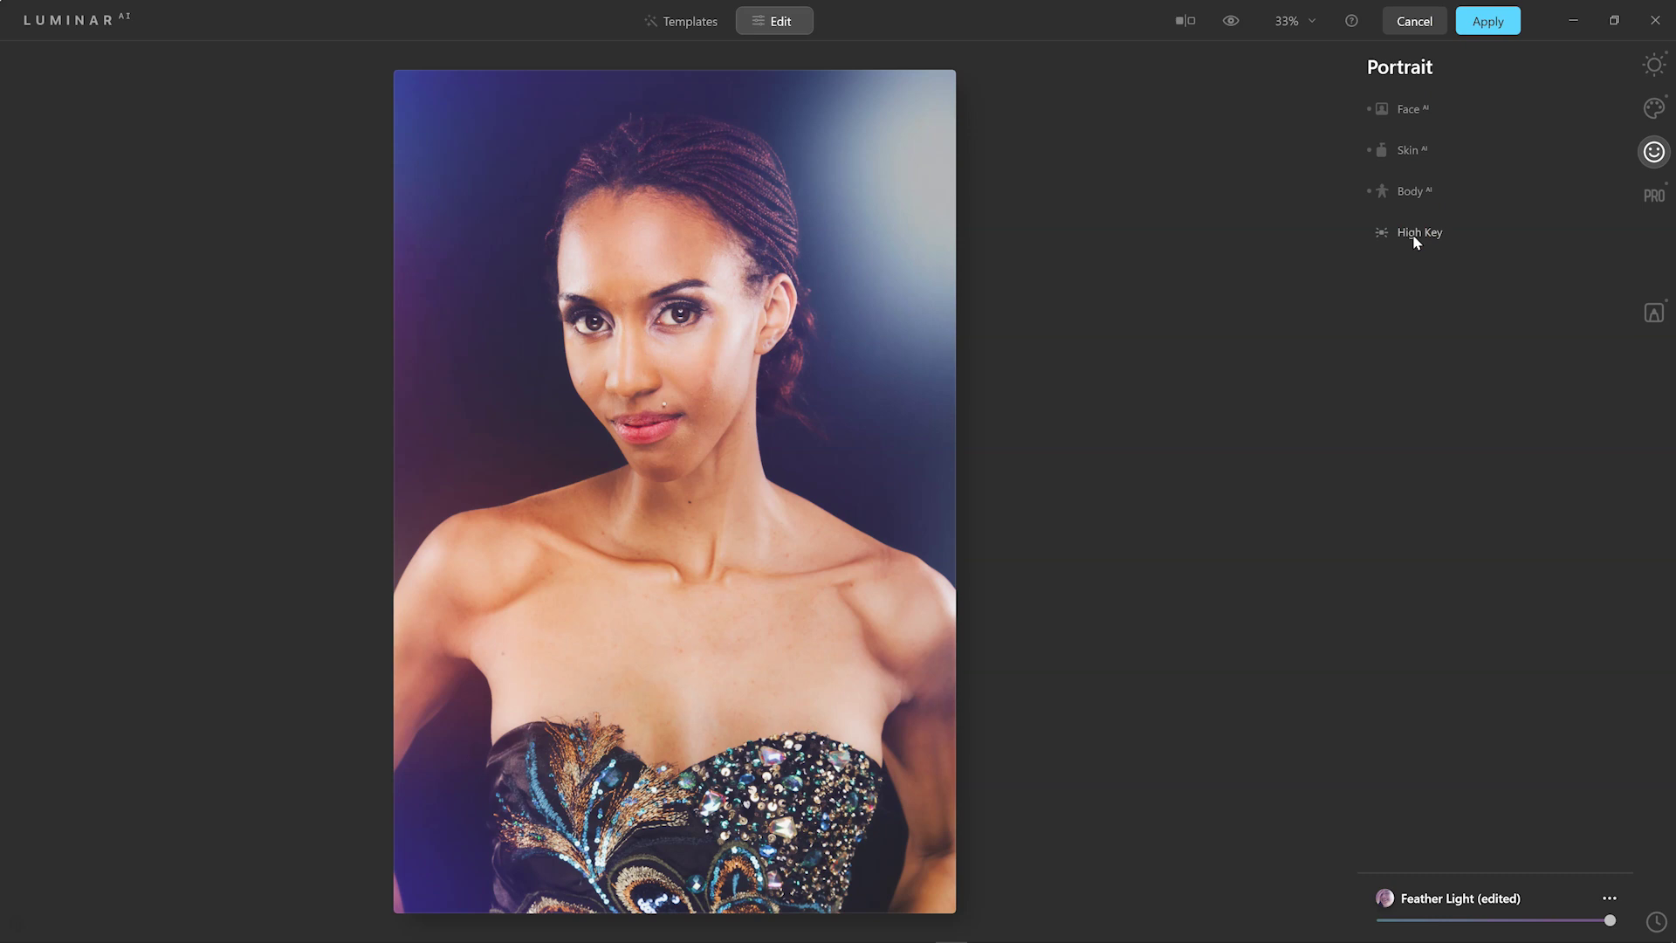
# Step: Switch to the Professional tools, close Optics and expand Supercontrast
pyautogui.click(1657, 199)
pyautogui.click(1410, 106)
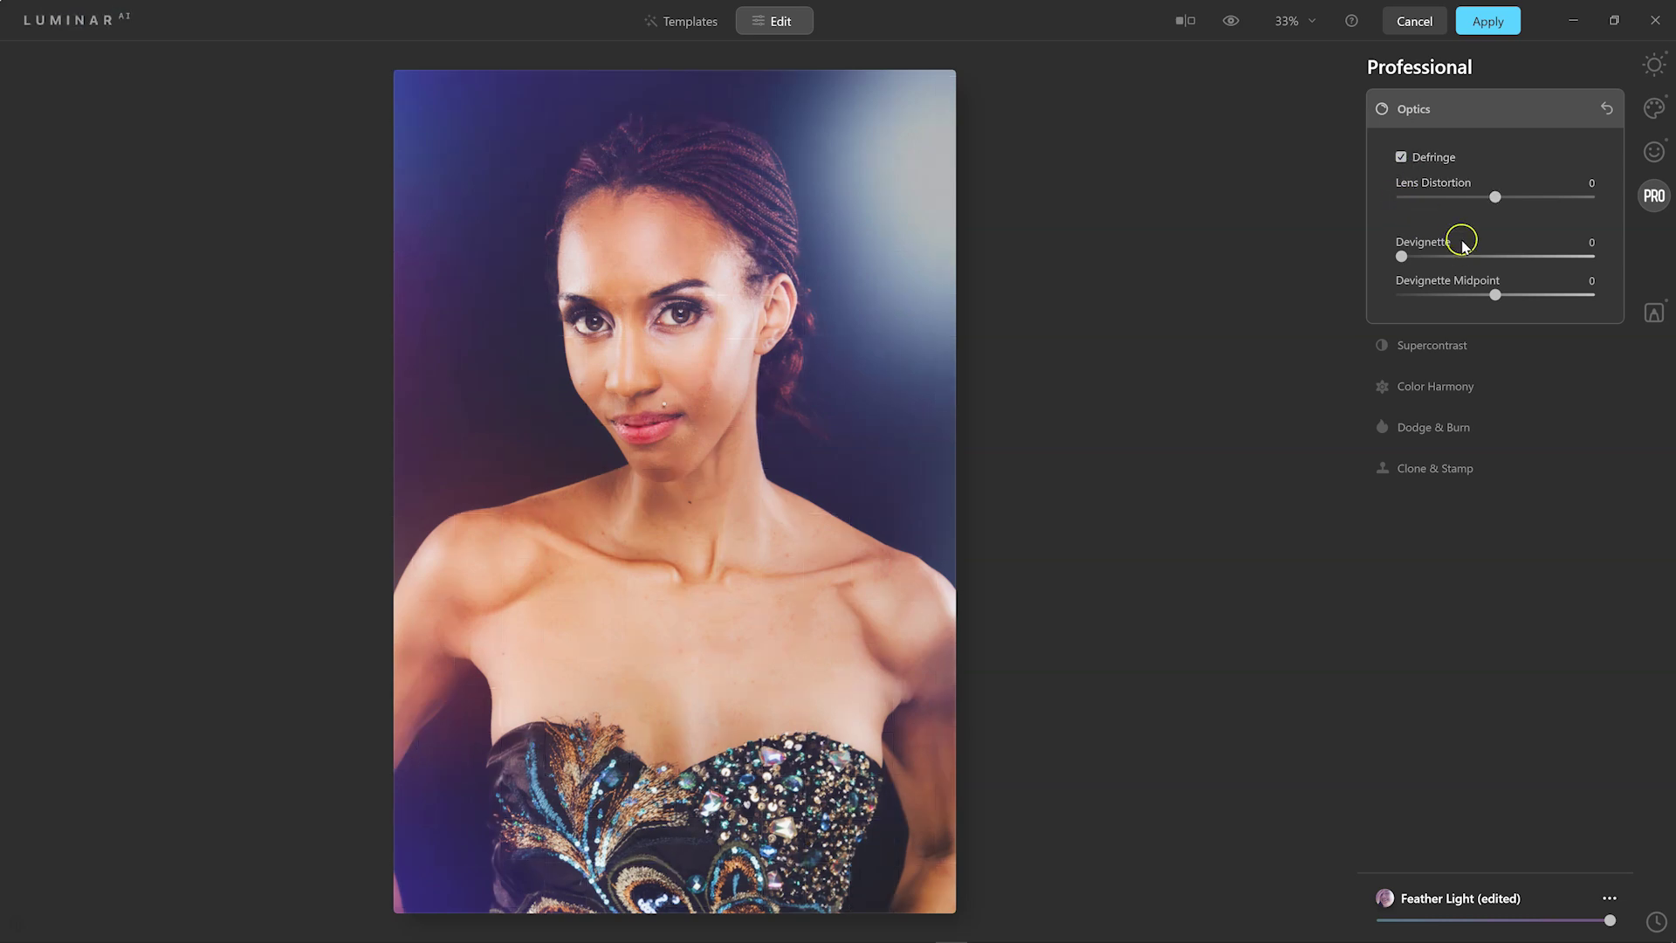
pyautogui.click(1416, 108)
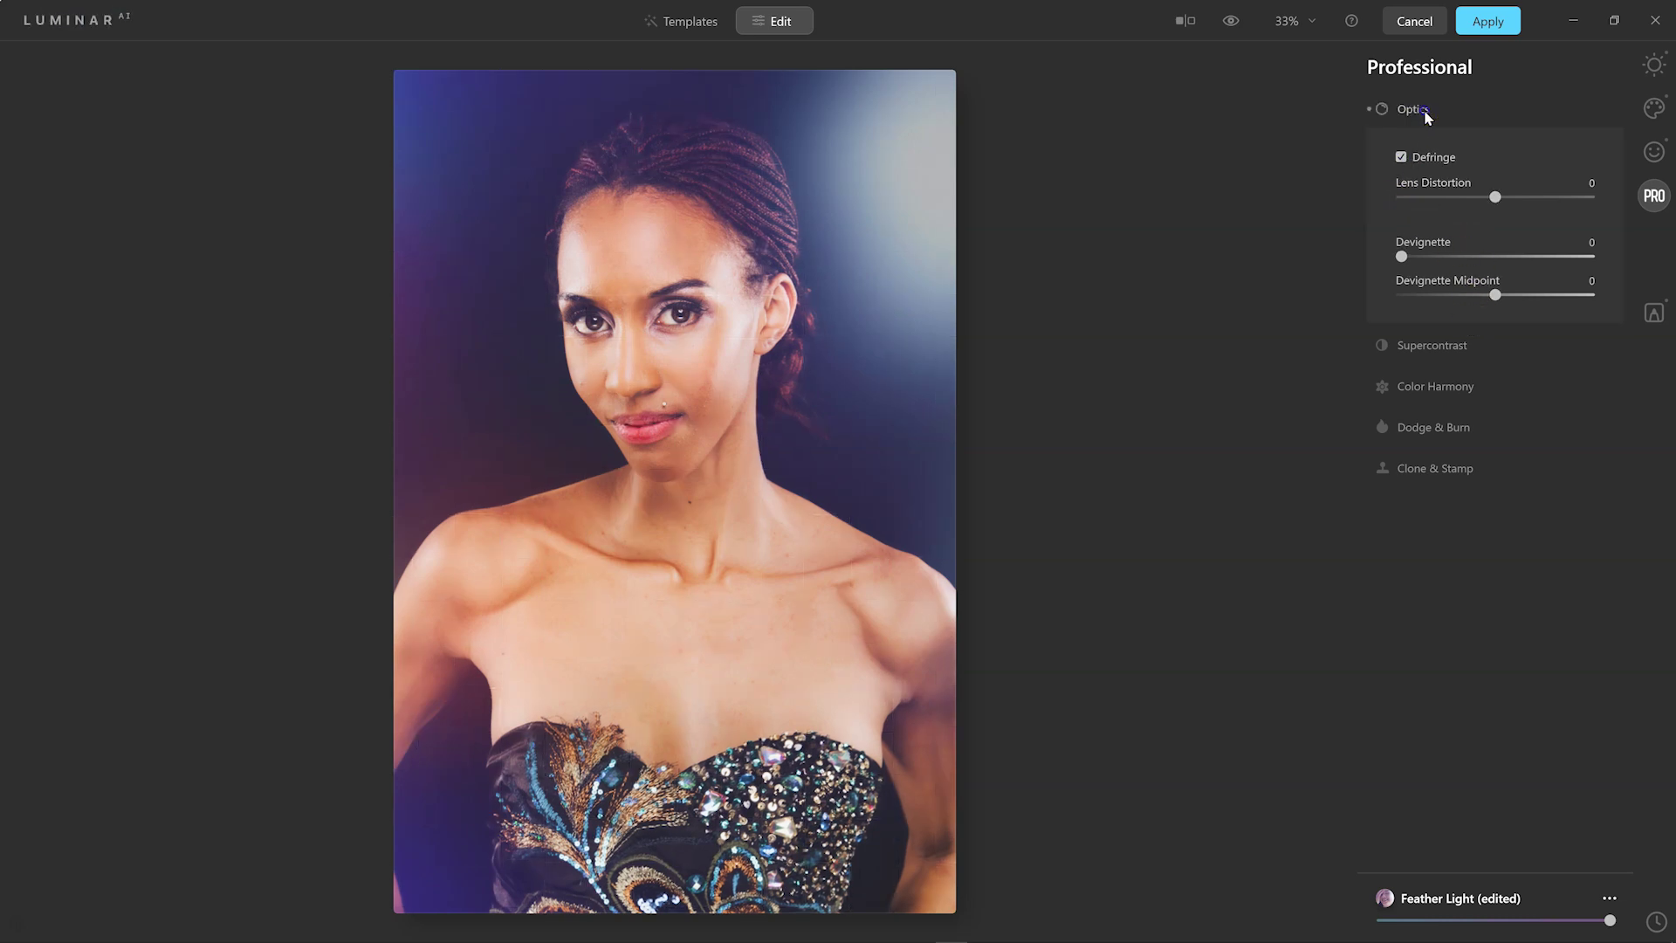
pyautogui.click(1452, 150)
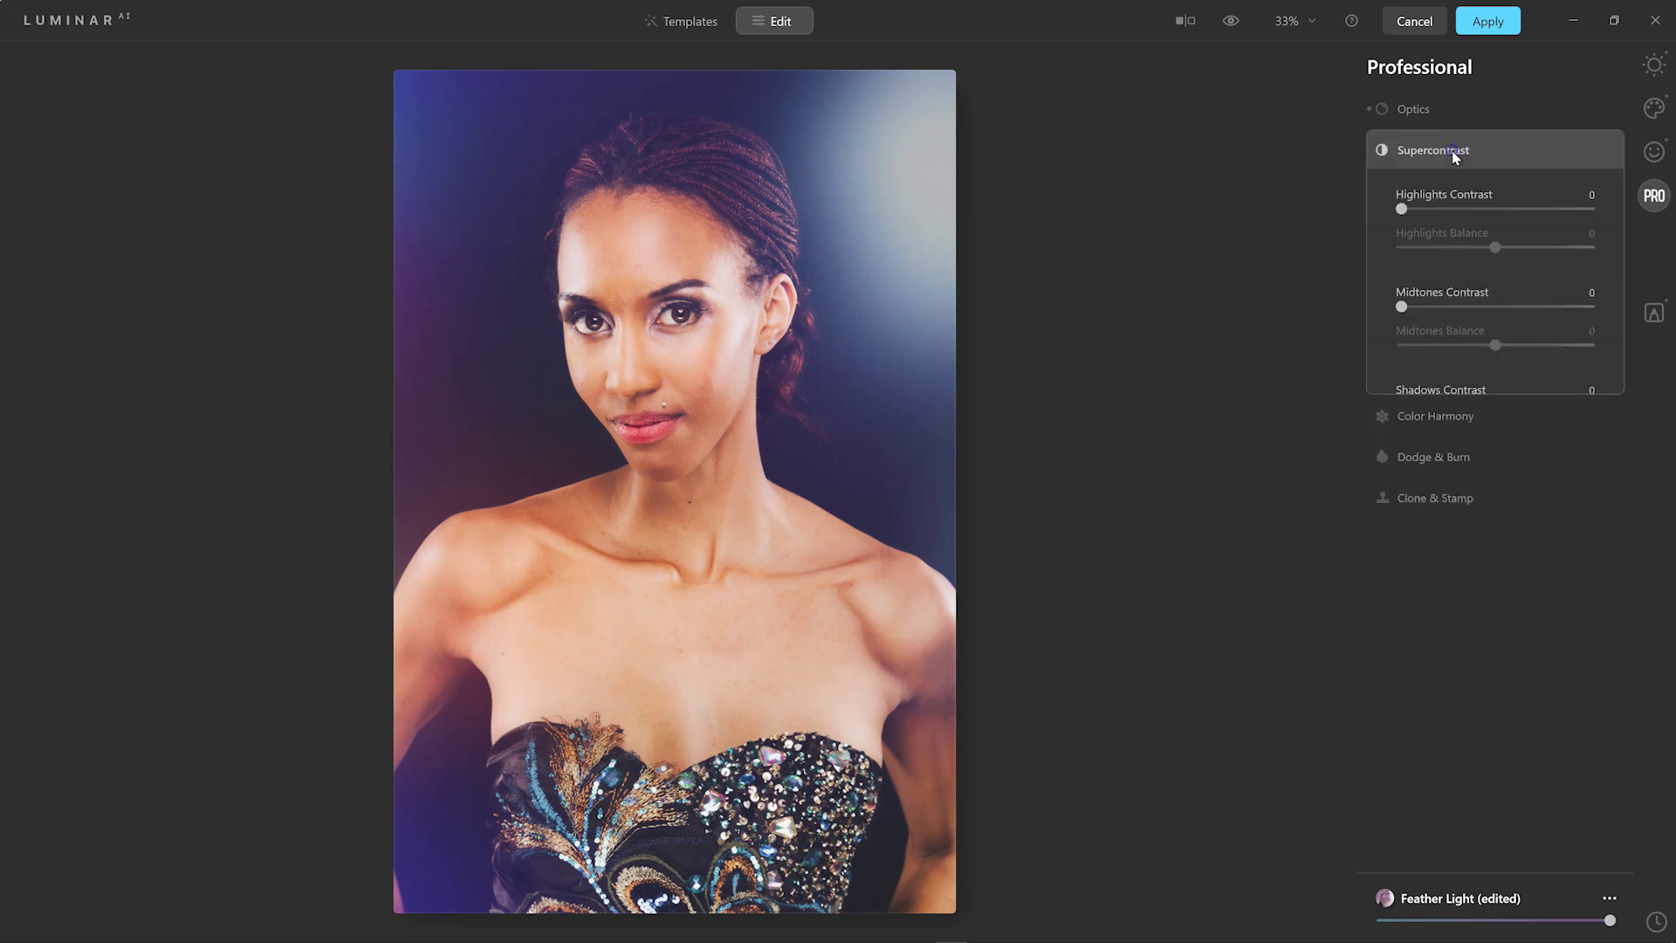
# Step: Set Supercontrast Highlights Contrast to 13, keep Midtones and Shadows at 0, then collapse it
pyautogui.click(1403, 209)
pyautogui.moveTo(1404, 211)
pyautogui.mouseDown()
pyautogui.moveTo(1584, 209)
pyautogui.moveTo(1423, 211)
pyautogui.mouseUp()
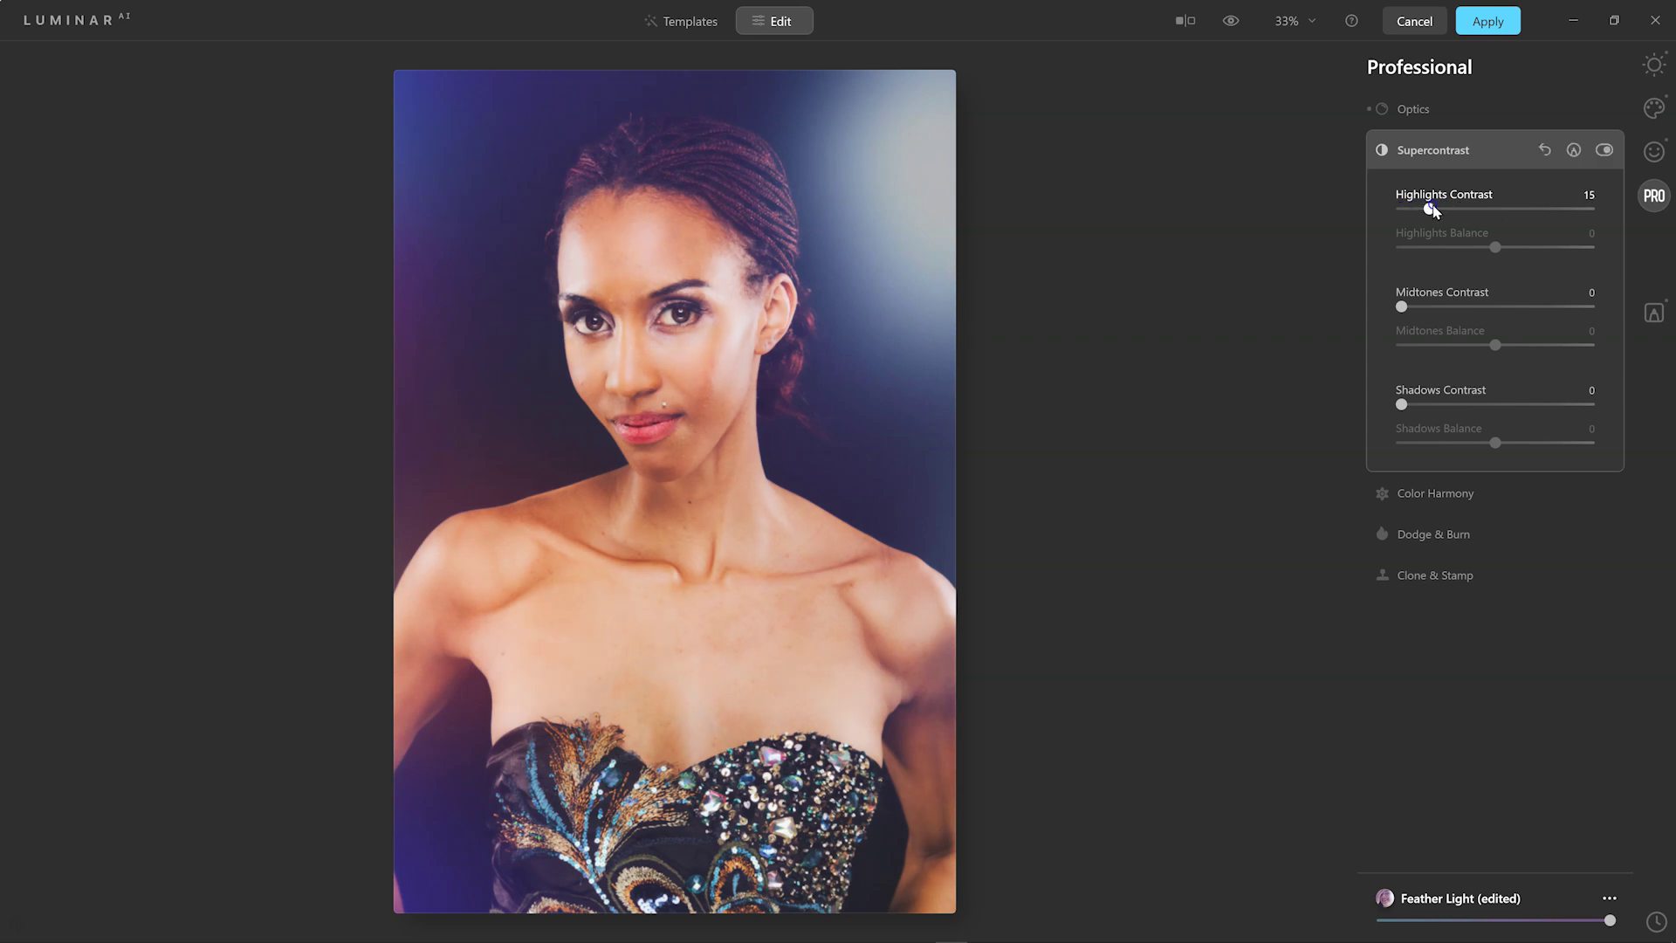
pyautogui.moveTo(1430, 211); pyautogui.dragTo(1391, 212)
pyautogui.click(1401, 306)
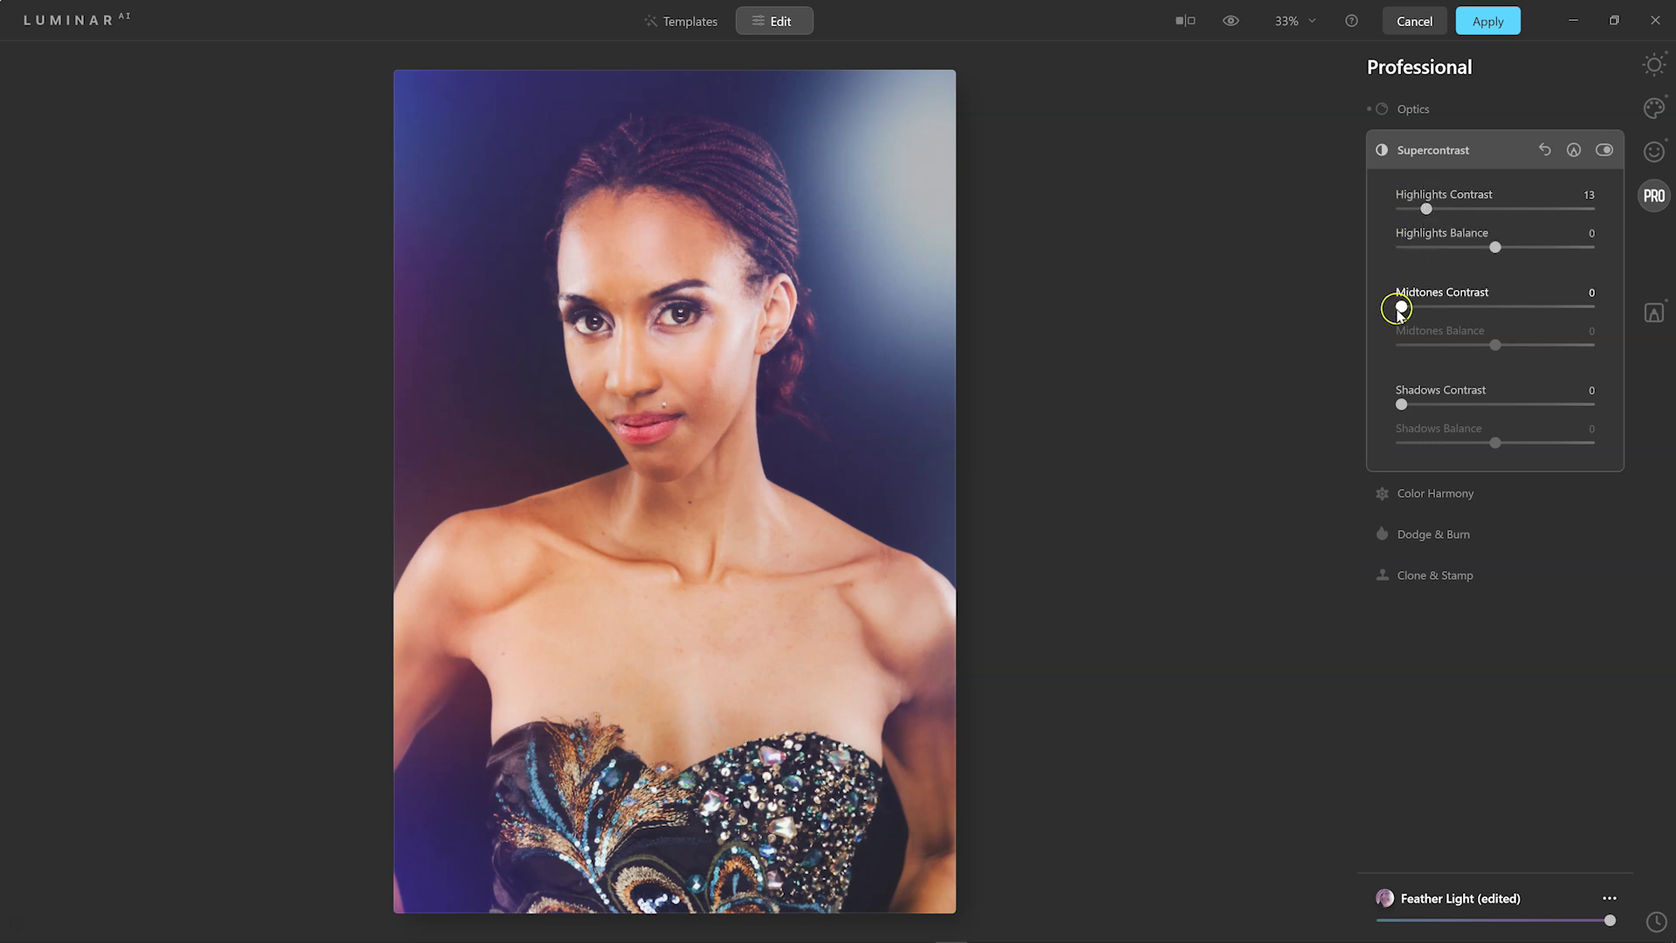
pyautogui.moveTo(1401, 307); pyautogui.dragTo(1577, 320)
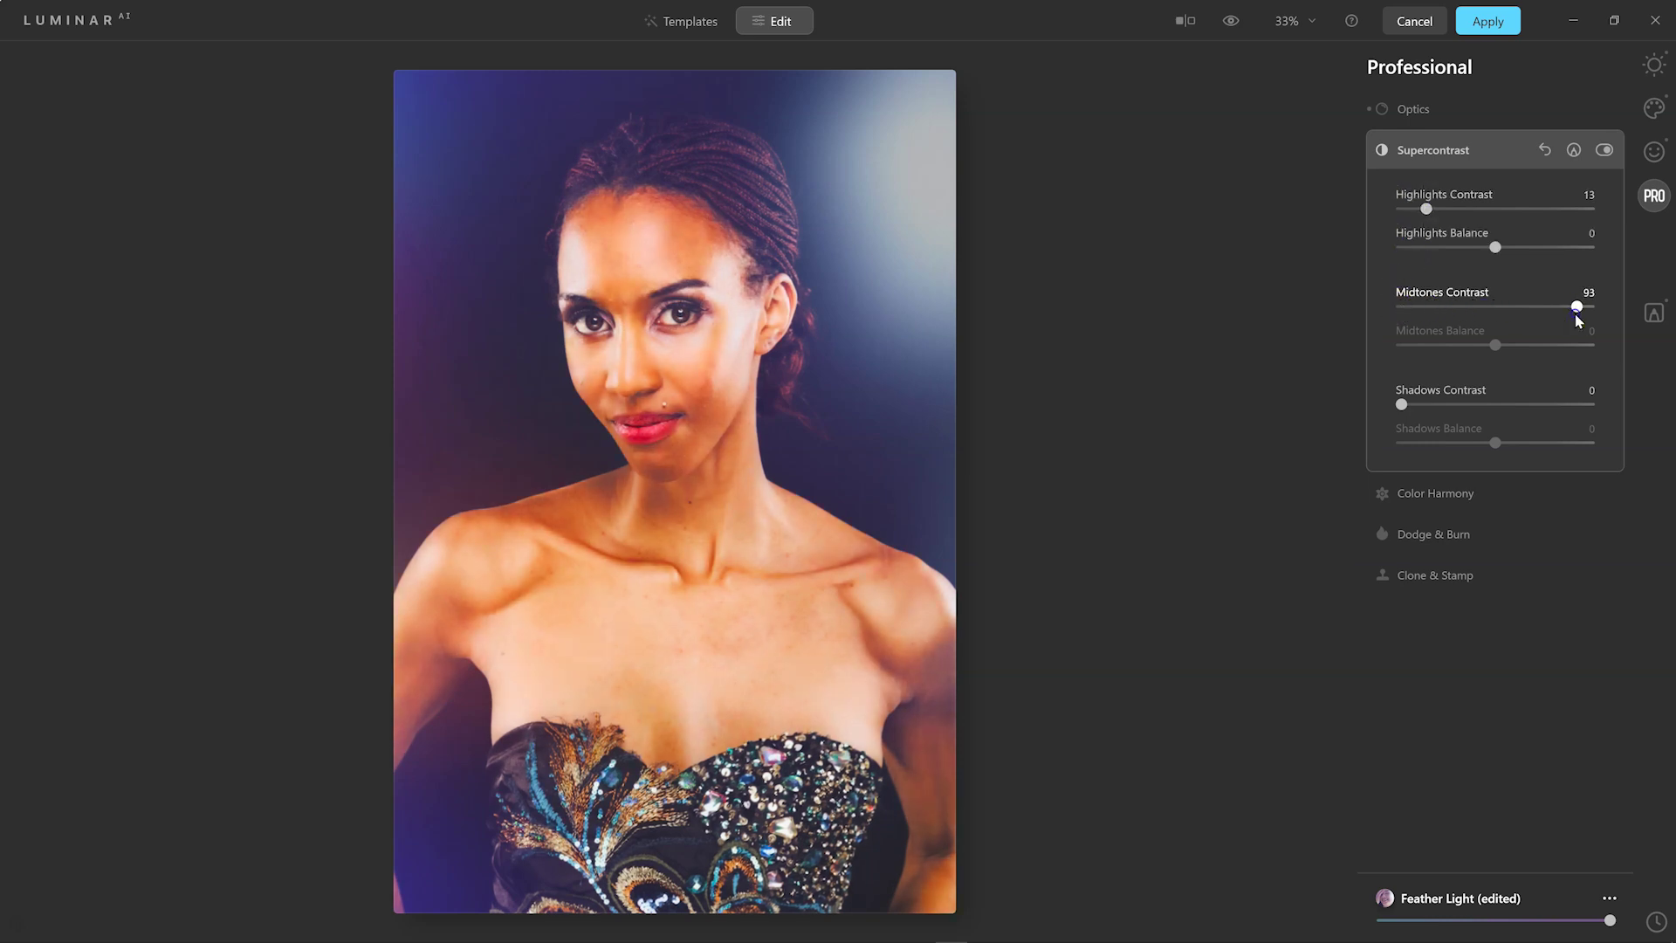
pyautogui.moveTo(1394, 316); pyautogui.dragTo(1306, 316)
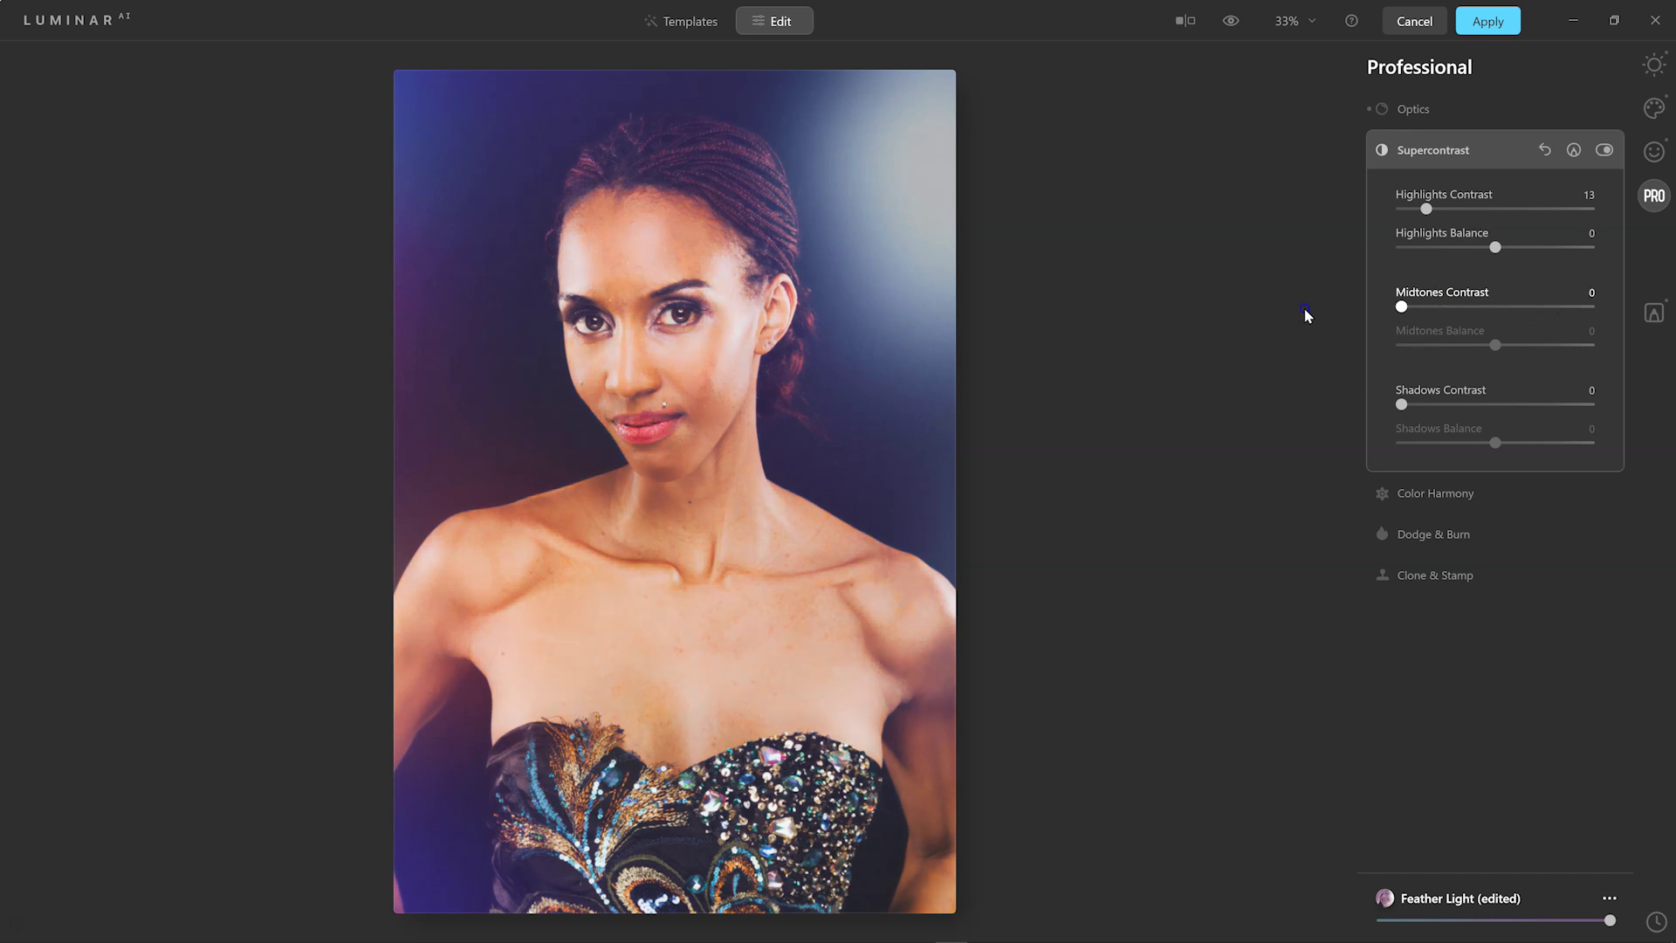
pyautogui.moveTo(1402, 404); pyautogui.dragTo(1339, 412)
pyautogui.click(1292, 463)
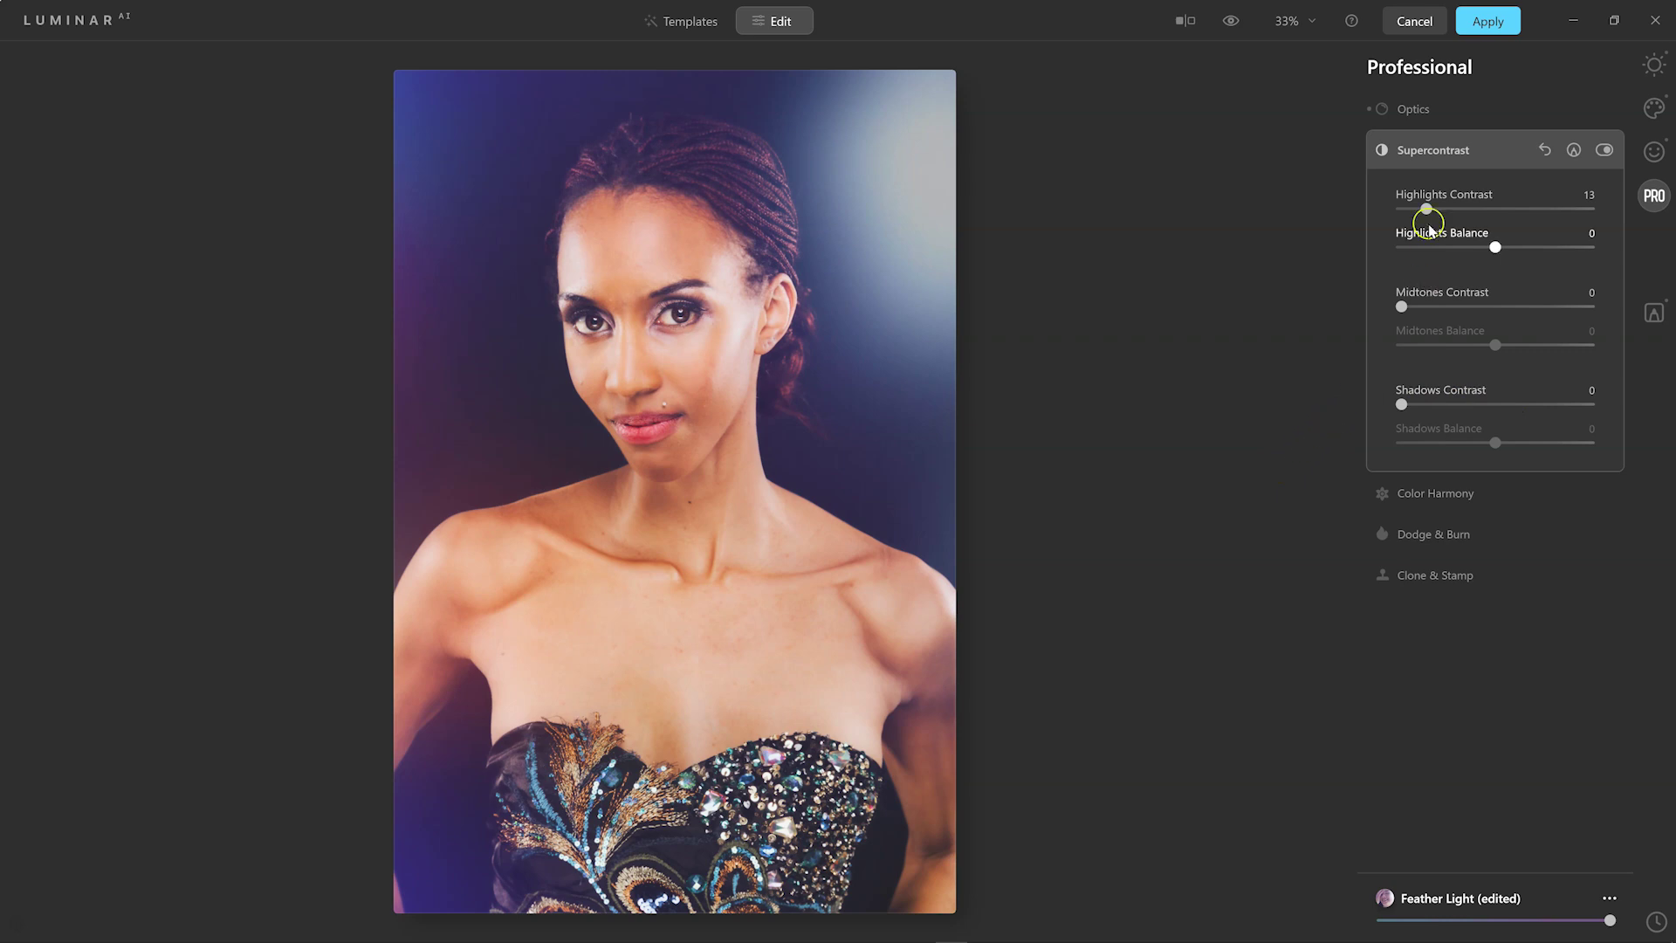
pyautogui.click(1437, 150)
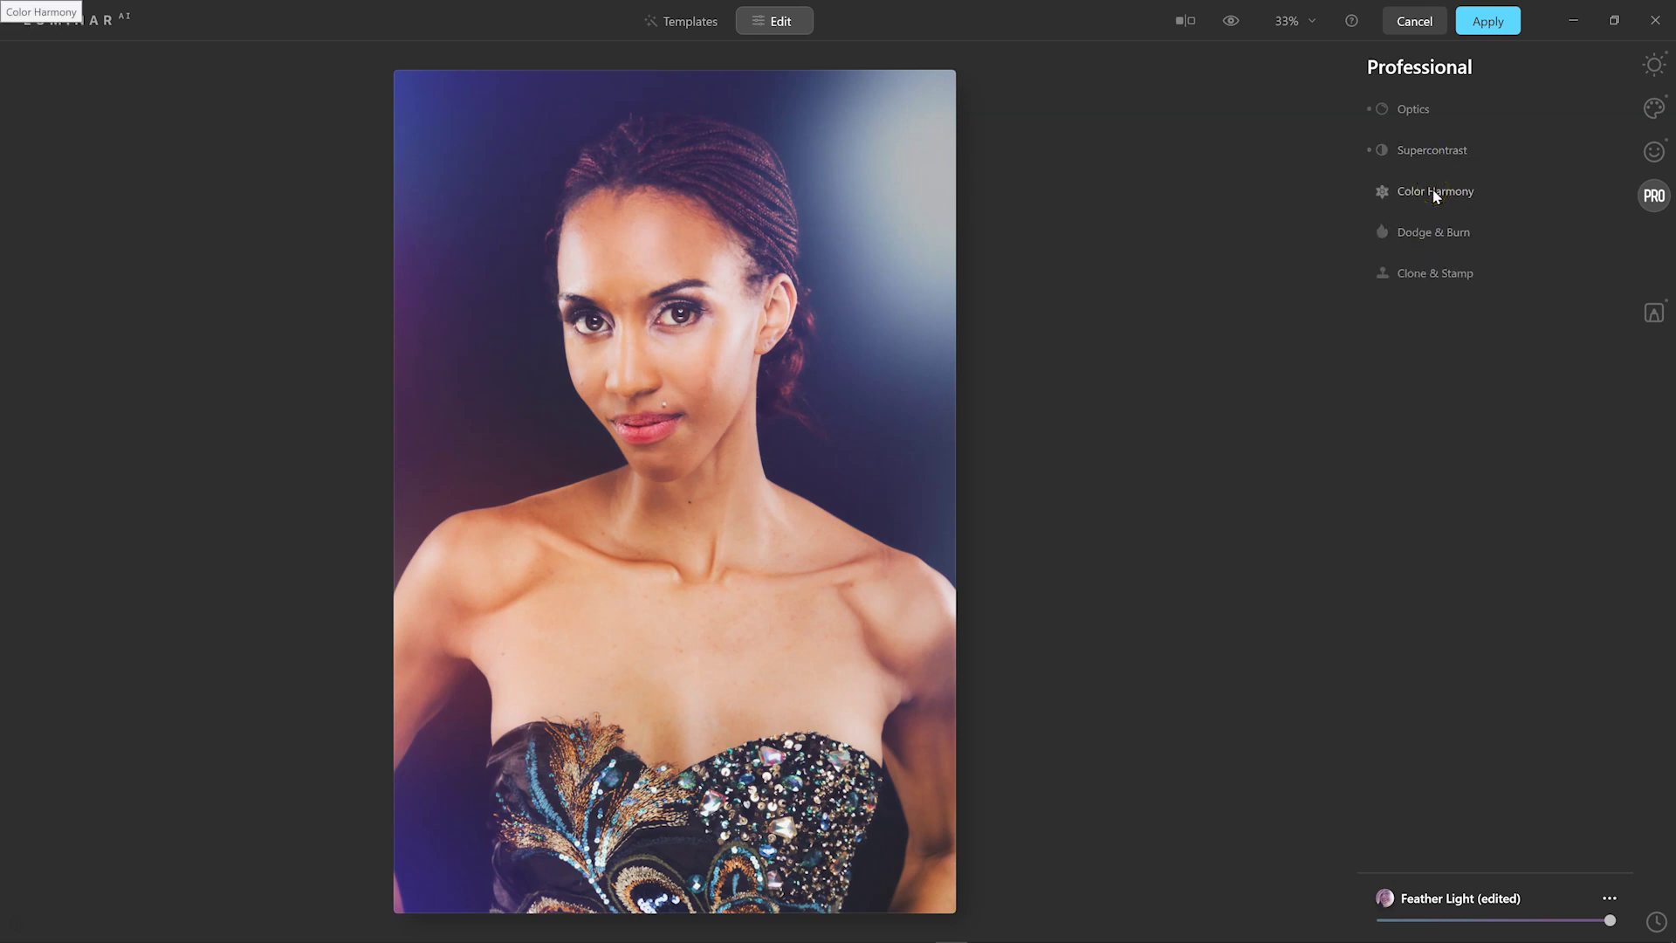
# Step: Open Dodge & Burn, shrink the brush to 48, and lighten from chin across the cheek
pyautogui.click(1422, 234)
pyautogui.click(1410, 229)
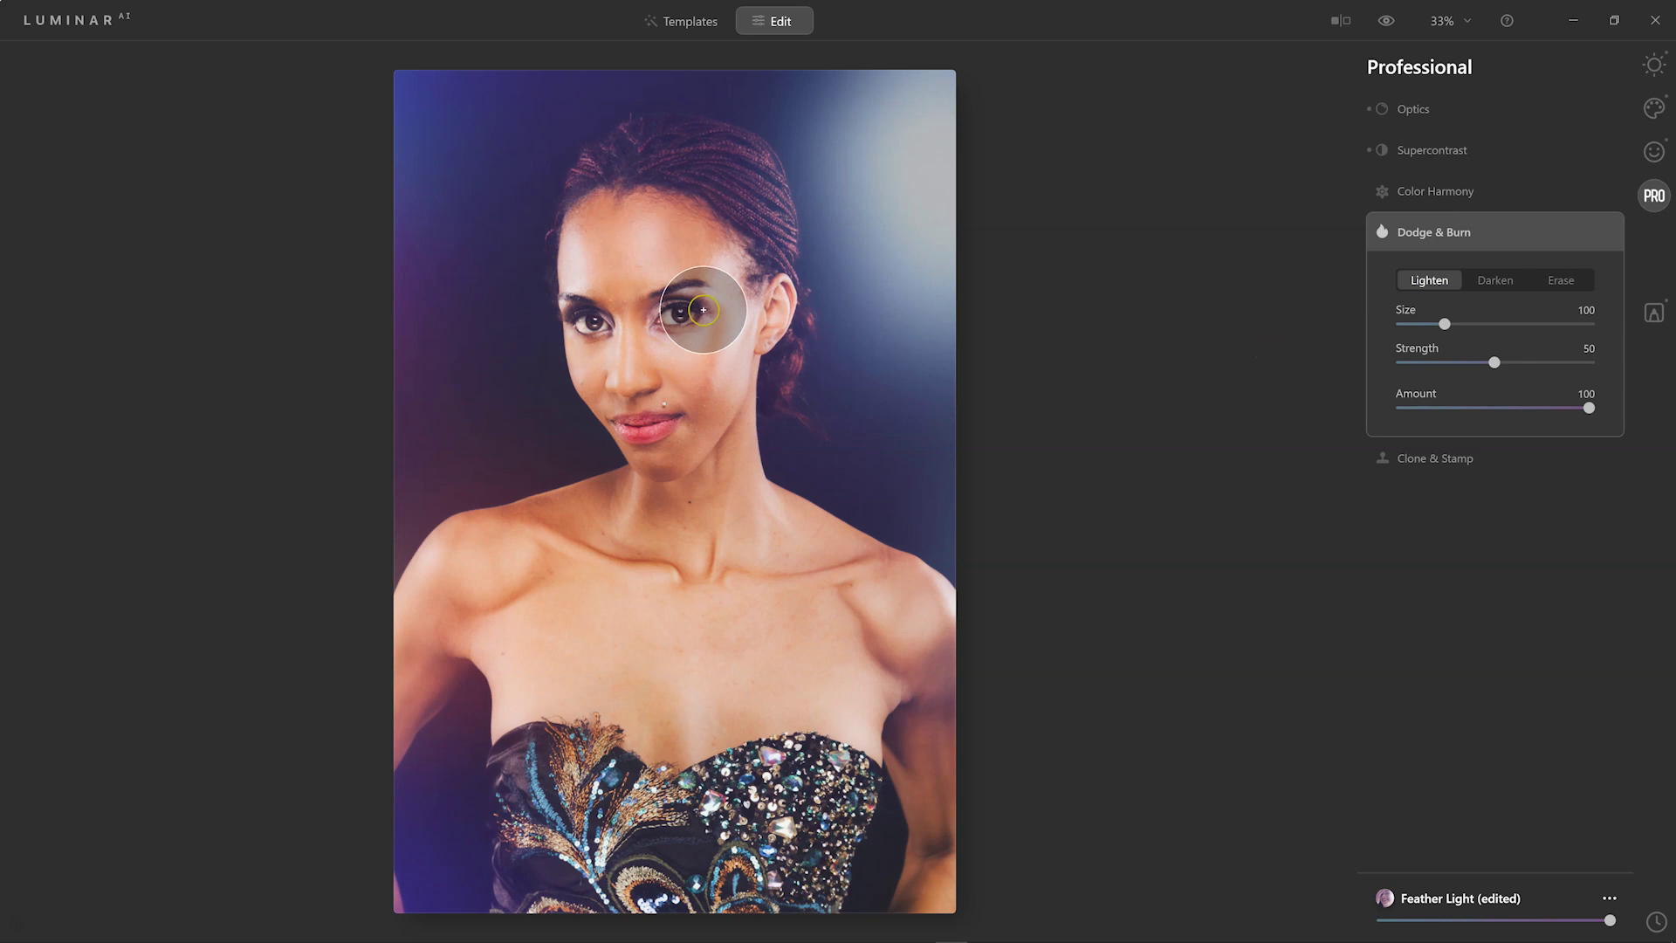
pyautogui.moveTo(1443, 321); pyautogui.dragTo(1419, 324)
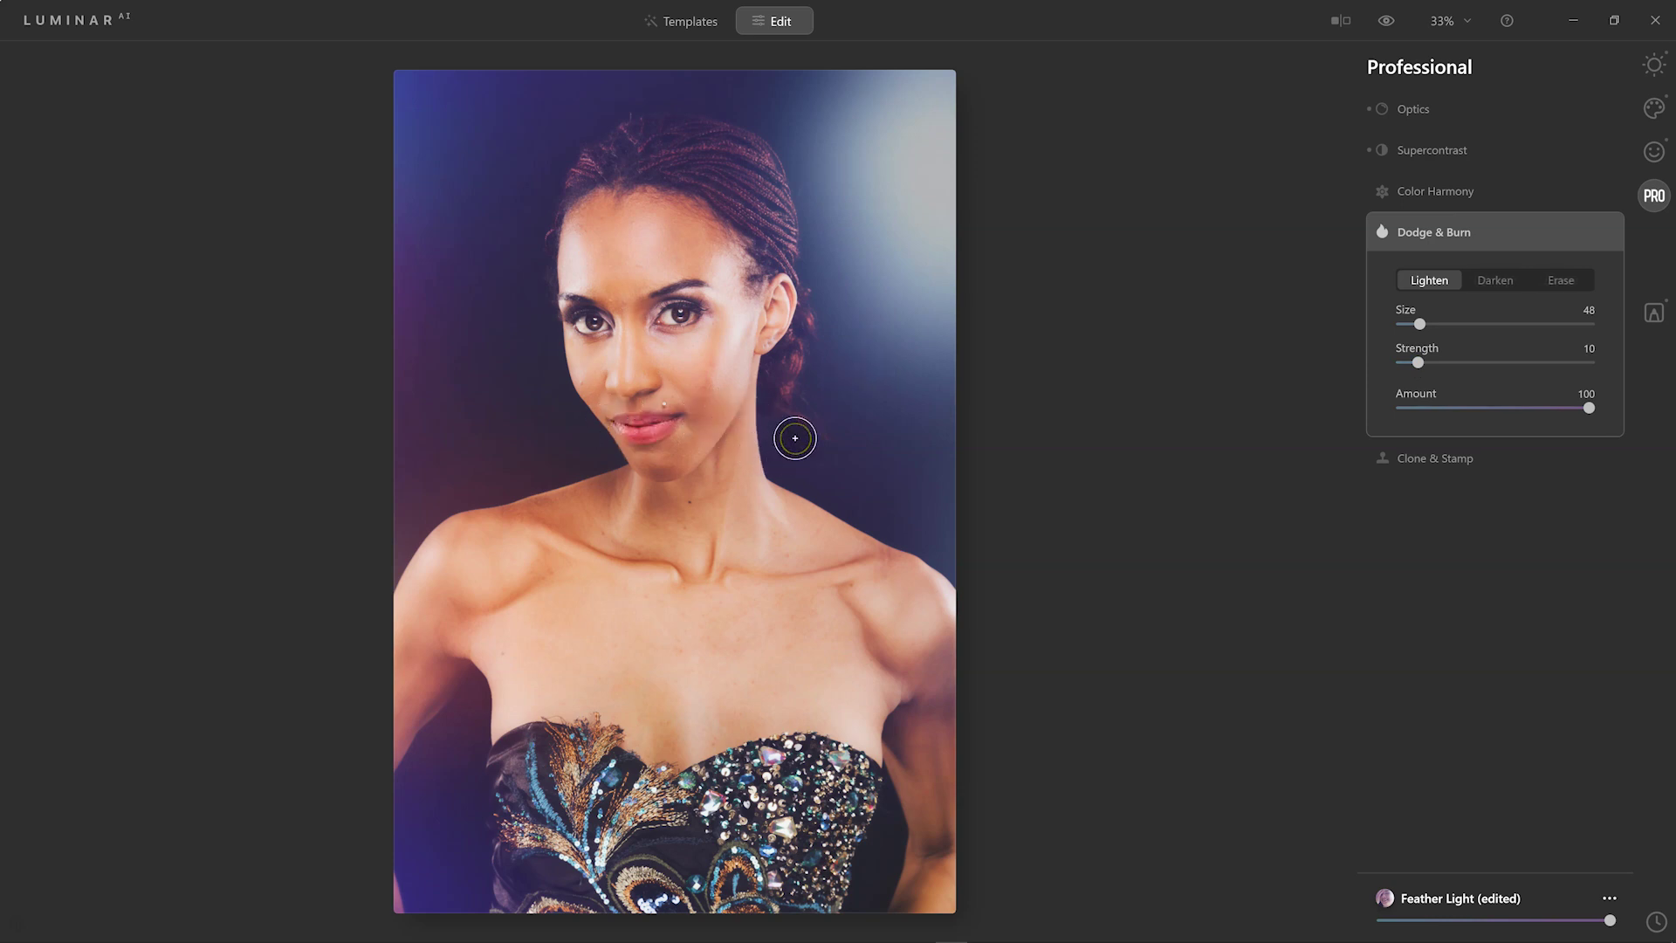
pyautogui.click(698, 405)
pyautogui.moveTo(698, 404)
pyautogui.mouseDown()
pyautogui.moveTo(803, 386)
pyautogui.moveTo(630, 387)
pyautogui.moveTo(614, 322)
pyautogui.moveTo(663, 344)
pyautogui.mouseUp()
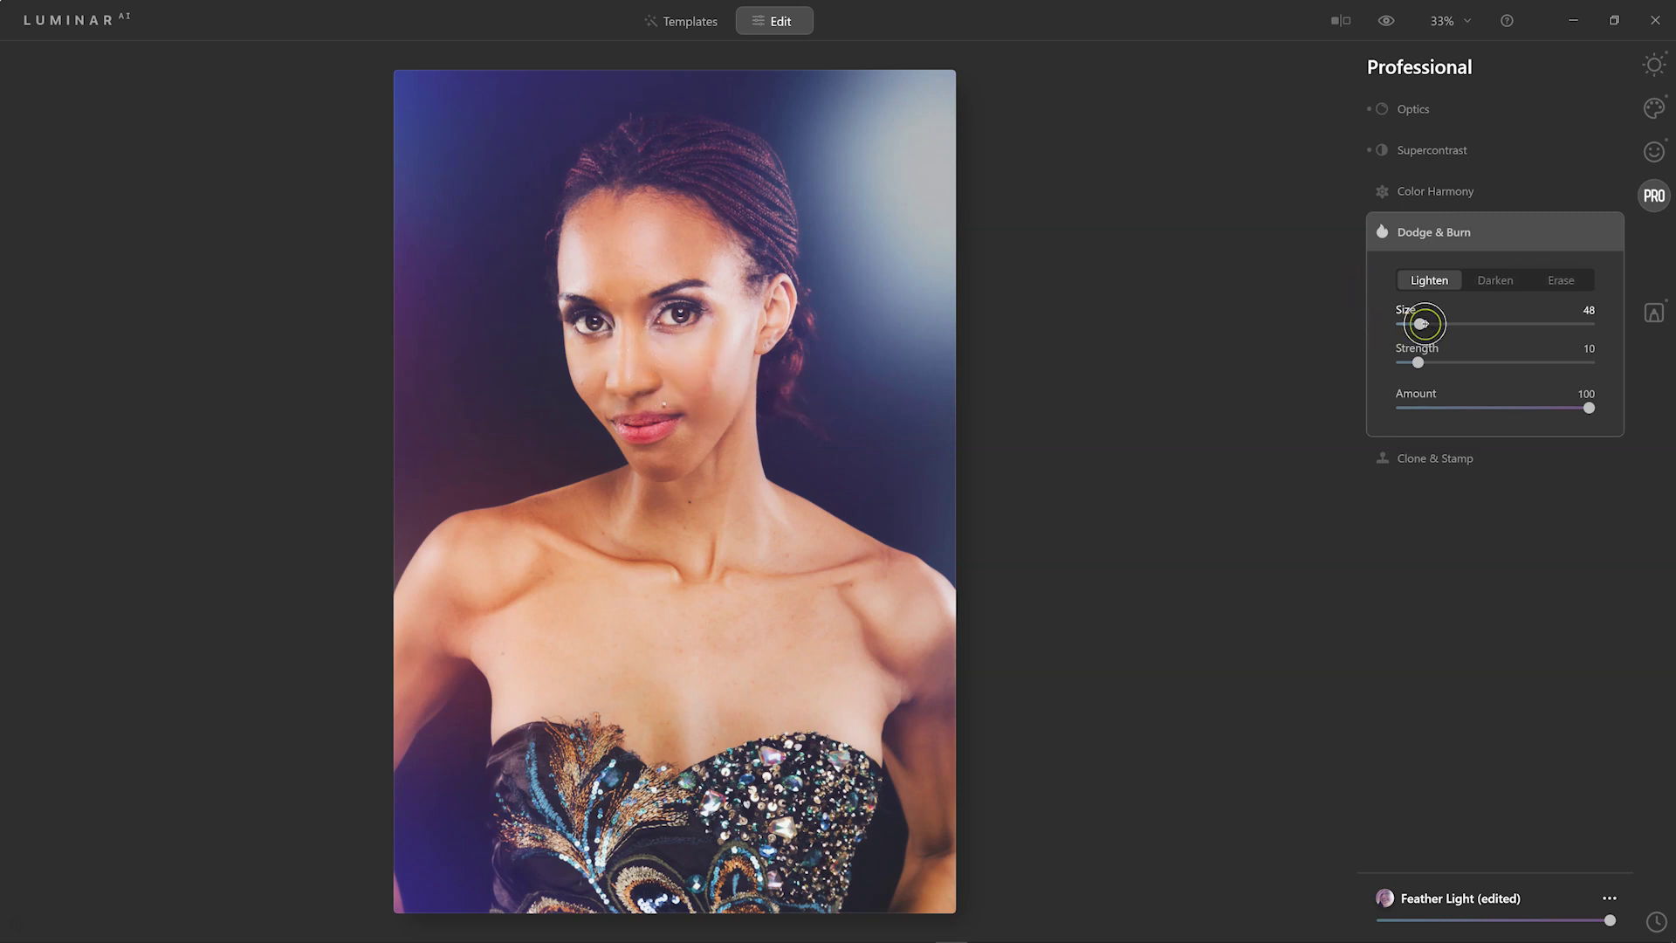
# Step: With brush size 26, lighten the cheek, forehead, nose, collarbones and shoulder edges
pyautogui.moveTo(1422, 323); pyautogui.dragTo(1410, 325)
pyautogui.moveTo(702, 356)
pyautogui.mouseDown()
pyautogui.moveTo(710, 329)
pyautogui.moveTo(634, 371)
pyautogui.moveTo(621, 344)
pyautogui.moveTo(613, 378)
pyautogui.moveTo(618, 358)
pyautogui.moveTo(575, 372)
pyautogui.mouseUp()
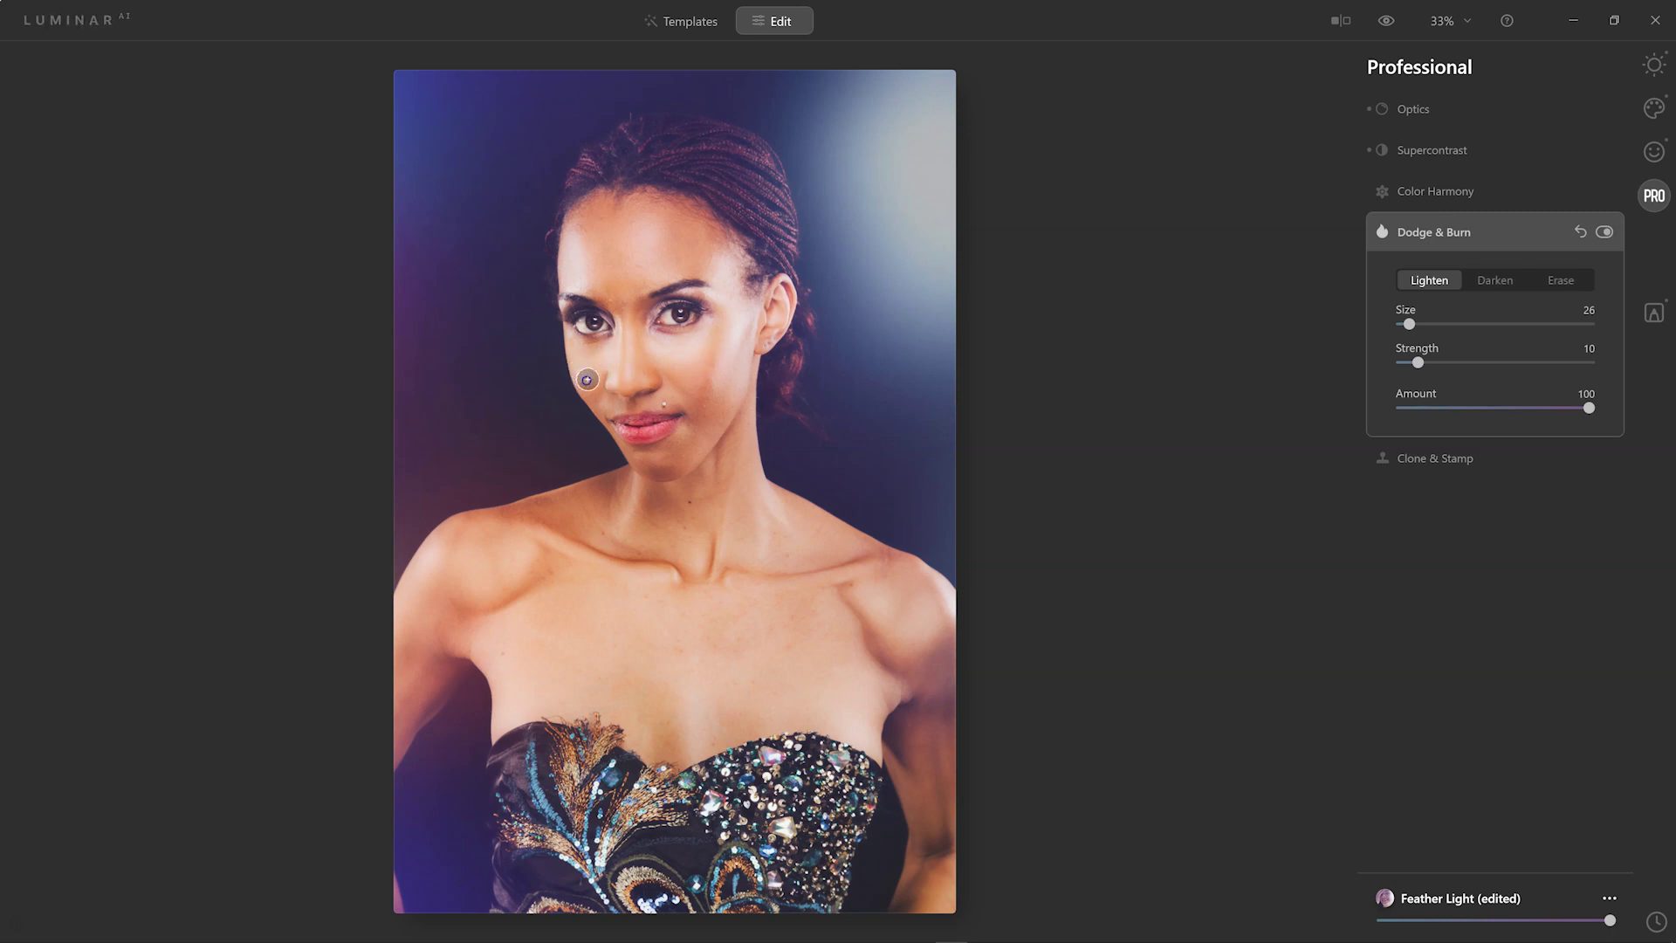
pyautogui.moveTo(573, 248)
pyautogui.mouseDown()
pyautogui.moveTo(580, 326)
pyautogui.moveTo(636, 365)
pyautogui.moveTo(650, 424)
pyautogui.moveTo(668, 397)
pyautogui.moveTo(629, 354)
pyautogui.moveTo(632, 325)
pyautogui.mouseUp()
pyautogui.moveTo(627, 384)
pyautogui.mouseDown()
pyautogui.moveTo(639, 424)
pyautogui.moveTo(651, 387)
pyautogui.moveTo(606, 412)
pyautogui.mouseUp()
pyautogui.moveTo(509, 541)
pyautogui.mouseDown()
pyautogui.moveTo(553, 546)
pyautogui.moveTo(541, 537)
pyautogui.mouseUp()
pyautogui.moveTo(730, 578)
pyautogui.mouseDown()
pyautogui.moveTo(831, 598)
pyautogui.moveTo(752, 547)
pyautogui.moveTo(765, 455)
pyautogui.moveTo(783, 532)
pyautogui.moveTo(651, 644)
pyautogui.moveTo(663, 487)
pyautogui.moveTo(558, 562)
pyautogui.moveTo(527, 550)
pyautogui.moveTo(490, 569)
pyautogui.moveTo(550, 558)
pyautogui.mouseUp()
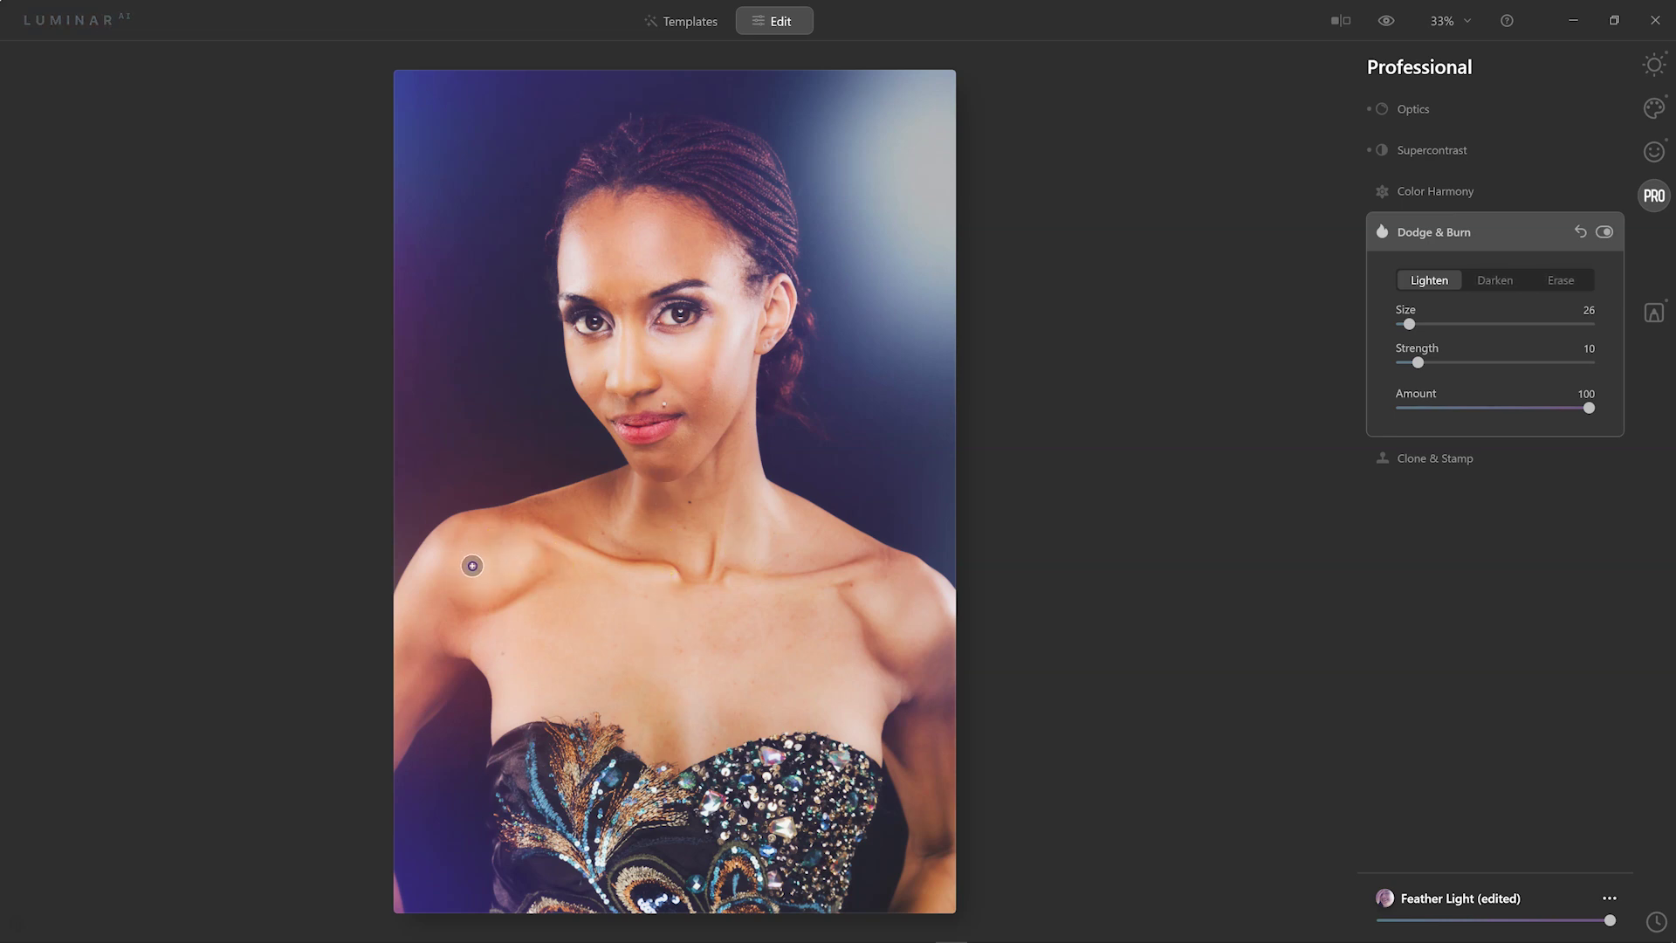
pyautogui.moveTo(856, 620)
pyautogui.mouseDown()
pyautogui.moveTo(924, 621)
pyautogui.moveTo(857, 588)
pyautogui.moveTo(909, 611)
pyautogui.moveTo(956, 603)
pyautogui.moveTo(695, 445)
pyautogui.moveTo(711, 462)
pyautogui.moveTo(620, 489)
pyautogui.moveTo(633, 482)
pyautogui.moveTo(620, 532)
pyautogui.moveTo(733, 404)
pyautogui.moveTo(644, 337)
pyautogui.moveTo(643, 180)
pyautogui.moveTo(659, 248)
pyautogui.moveTo(599, 254)
pyautogui.mouseUp()
# Step: Lower the brush strength to 6 and switch the brush to Darken
pyautogui.scroll(1, 656, 279)
pyautogui.click(1419, 362)
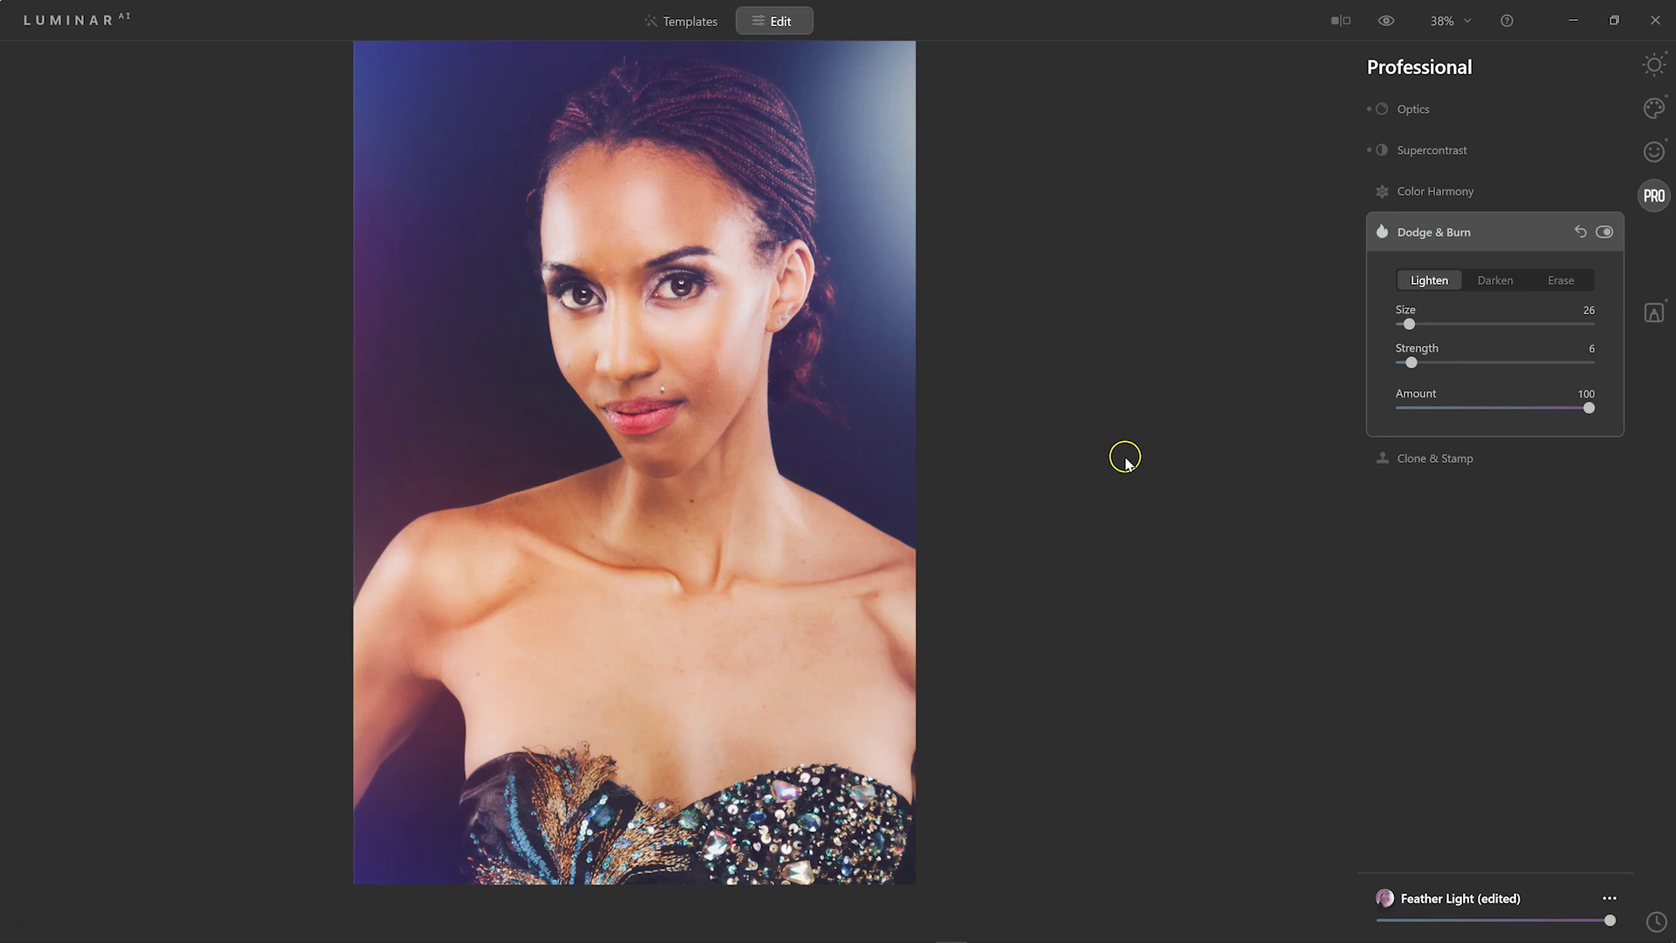
pyautogui.click(1485, 279)
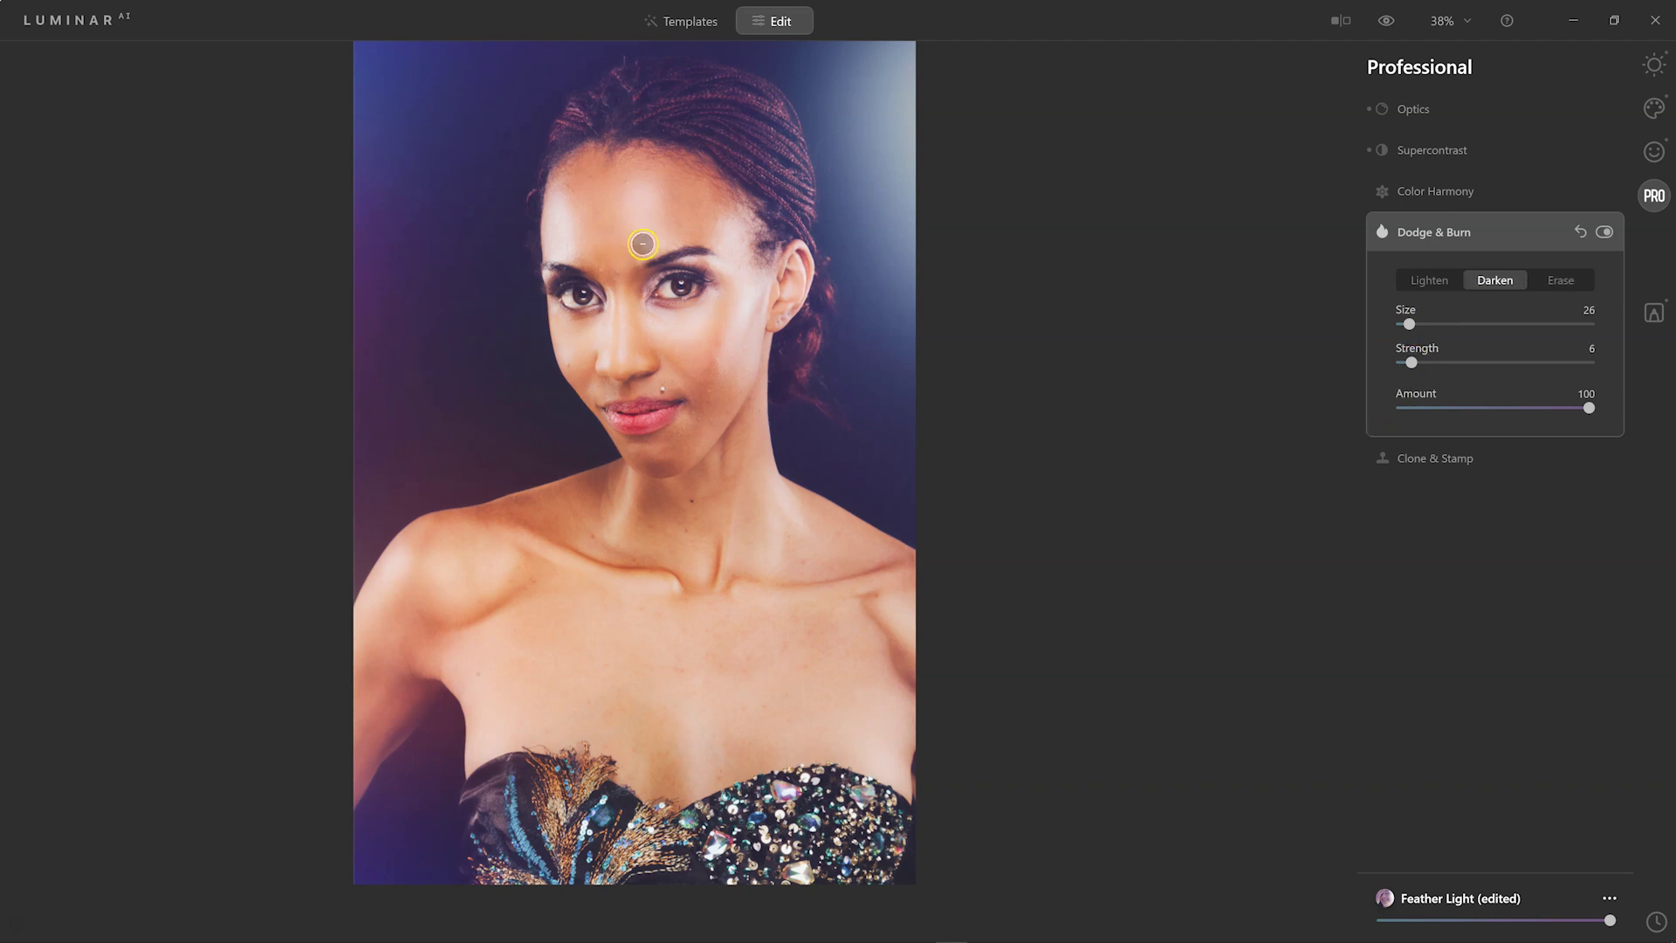
# Step: Enlarge the brush to 53 and darken the forehead, neck edge and left cheek
pyautogui.scroll(1, 742, 257)
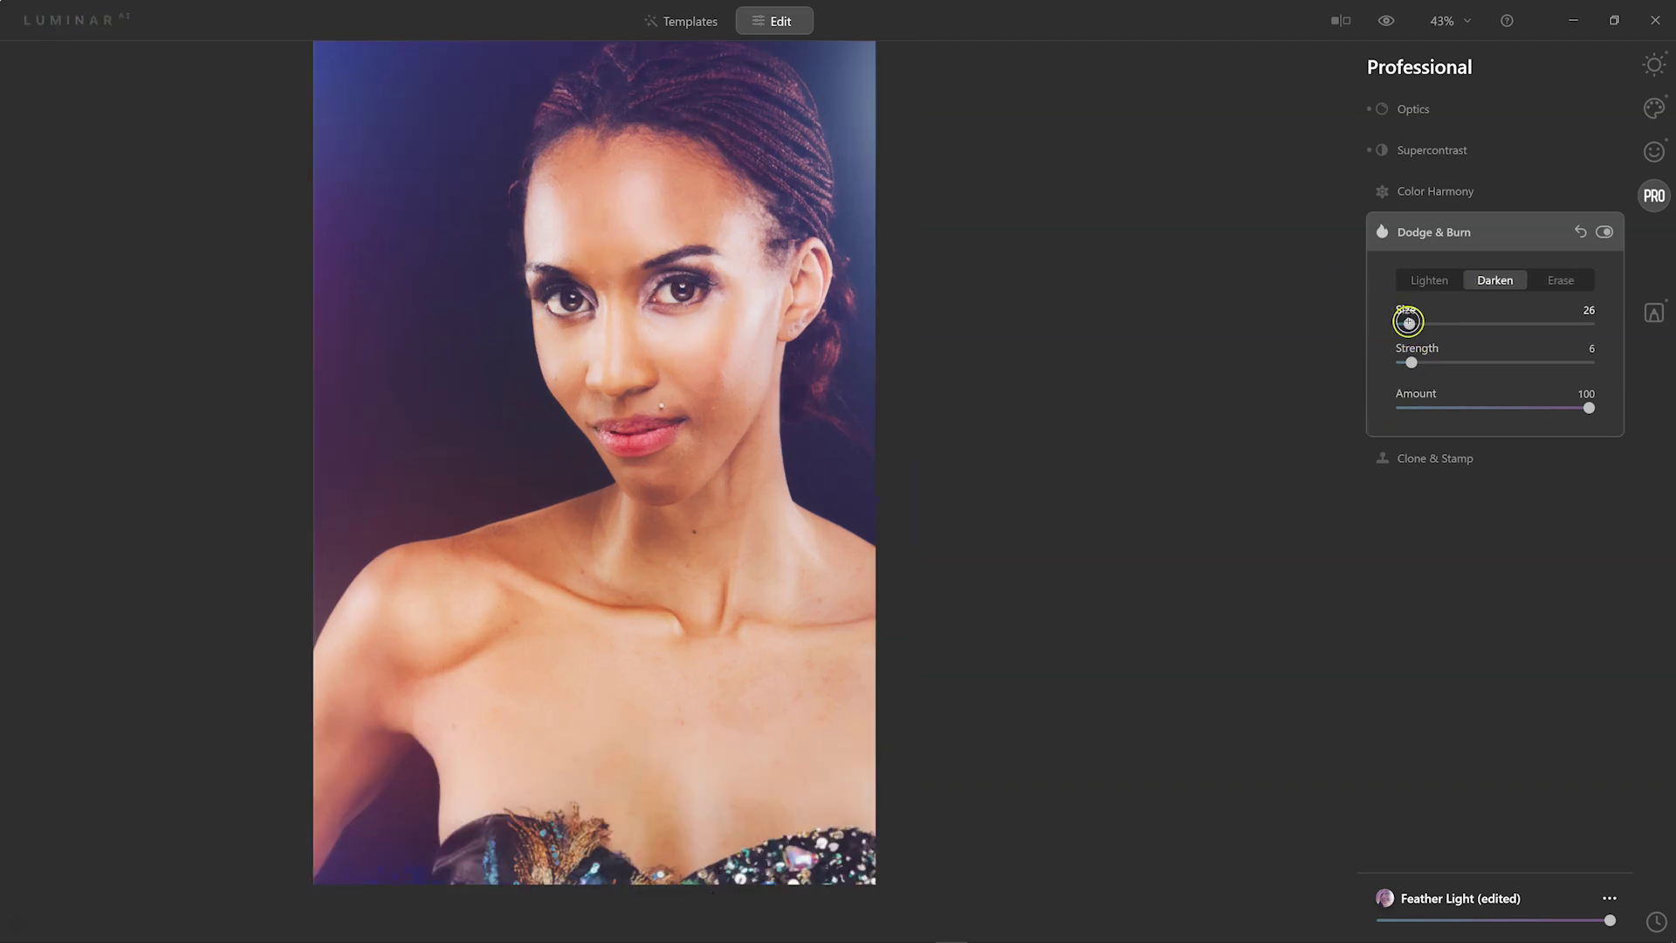
pyautogui.moveTo(1411, 322); pyautogui.dragTo(1422, 322)
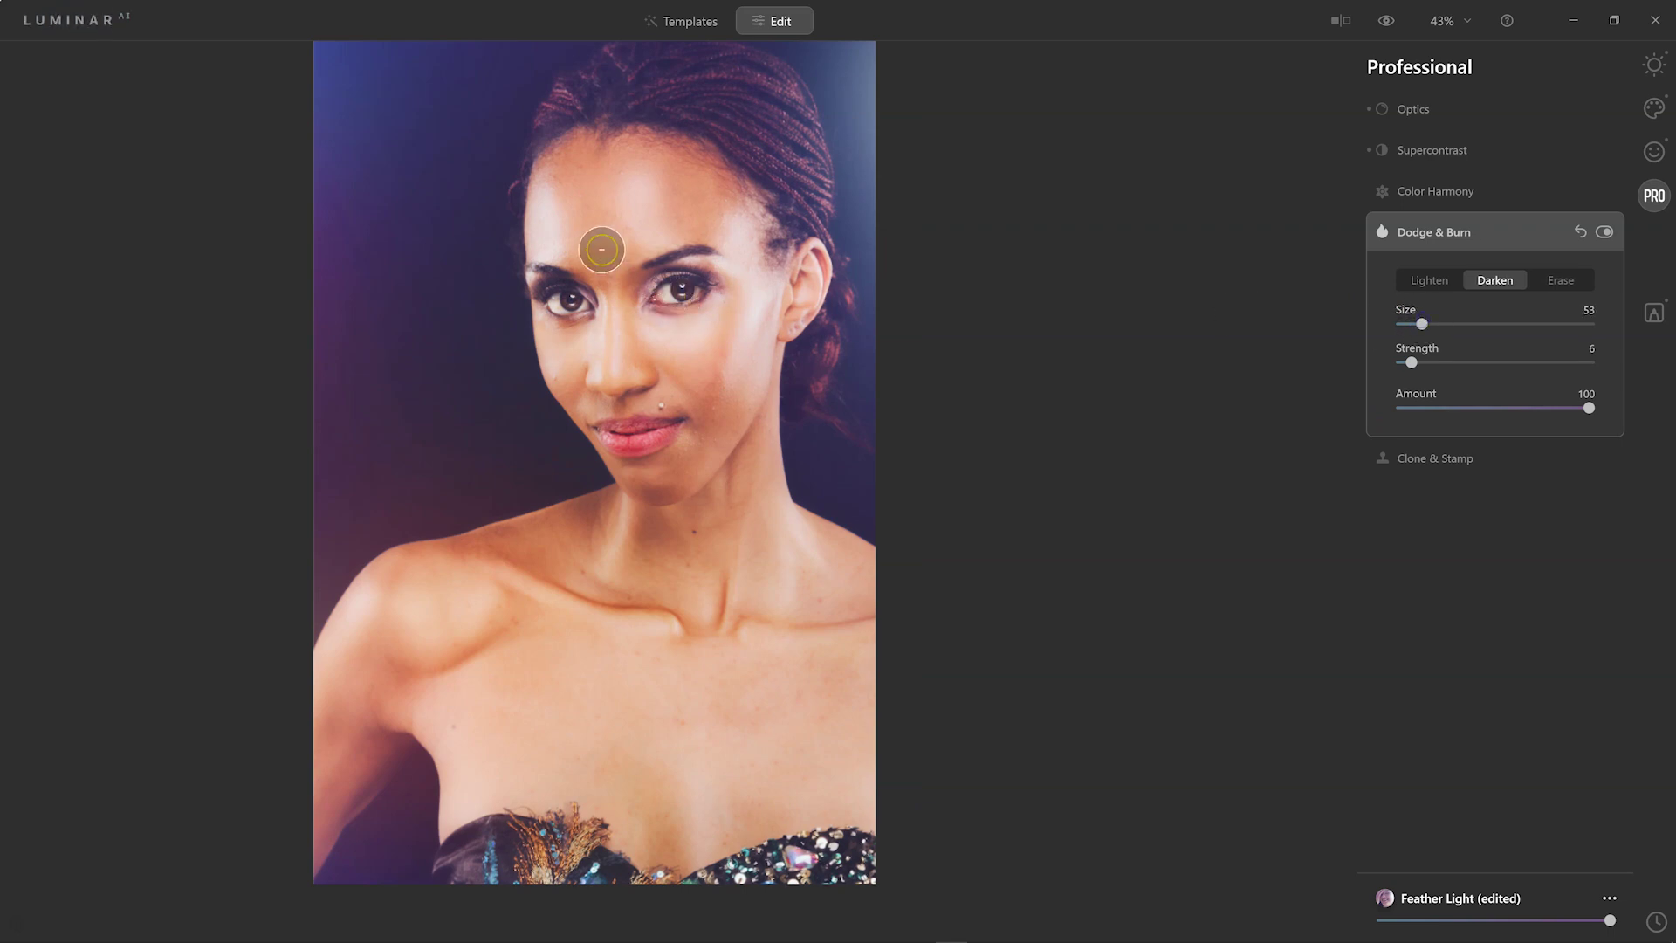
pyautogui.moveTo(613, 275)
pyautogui.mouseDown()
pyautogui.moveTo(580, 154)
pyautogui.moveTo(662, 165)
pyautogui.moveTo(687, 202)
pyautogui.moveTo(704, 180)
pyautogui.moveTo(692, 299)
pyautogui.moveTo(730, 315)
pyautogui.moveTo(718, 412)
pyautogui.moveTo(700, 422)
pyautogui.moveTo(677, 385)
pyautogui.moveTo(714, 426)
pyautogui.moveTo(677, 469)
pyautogui.moveTo(701, 444)
pyautogui.moveTo(656, 397)
pyautogui.moveTo(622, 406)
pyautogui.moveTo(646, 388)
pyautogui.moveTo(587, 407)
pyautogui.moveTo(608, 473)
pyautogui.moveTo(678, 501)
pyautogui.moveTo(643, 535)
pyautogui.moveTo(695, 532)
pyautogui.moveTo(665, 513)
pyautogui.moveTo(606, 516)
pyautogui.moveTo(490, 547)
pyautogui.moveTo(498, 561)
pyautogui.moveTo(676, 601)
pyautogui.moveTo(882, 596)
pyautogui.moveTo(692, 606)
pyautogui.moveTo(374, 663)
pyautogui.moveTo(509, 642)
pyautogui.mouseUp()
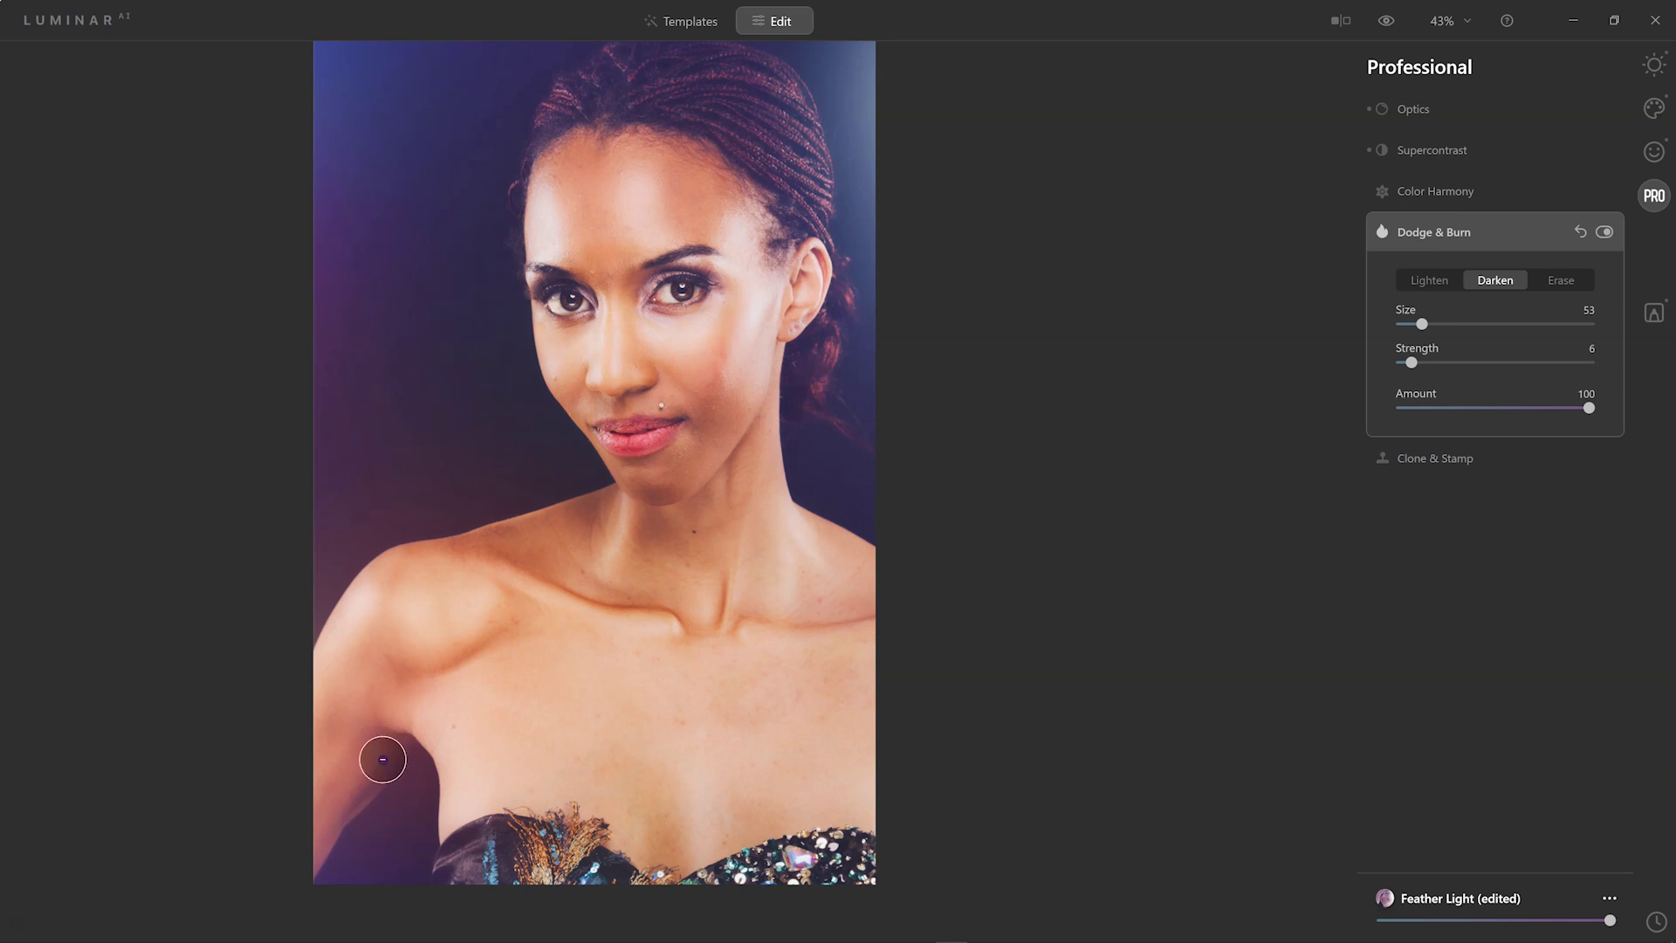
pyautogui.moveTo(396, 546)
pyautogui.mouseDown()
pyautogui.moveTo(568, 505)
pyautogui.moveTo(586, 547)
pyautogui.moveTo(535, 587)
pyautogui.moveTo(558, 456)
pyautogui.moveTo(558, 236)
pyautogui.moveTo(602, 251)
pyautogui.moveTo(579, 169)
pyautogui.moveTo(636, 139)
pyautogui.moveTo(550, 160)
pyautogui.mouseUp()
pyautogui.moveTo(579, 384)
pyautogui.mouseDown()
pyautogui.moveTo(565, 419)
pyautogui.moveTo(578, 369)
pyautogui.mouseUp()
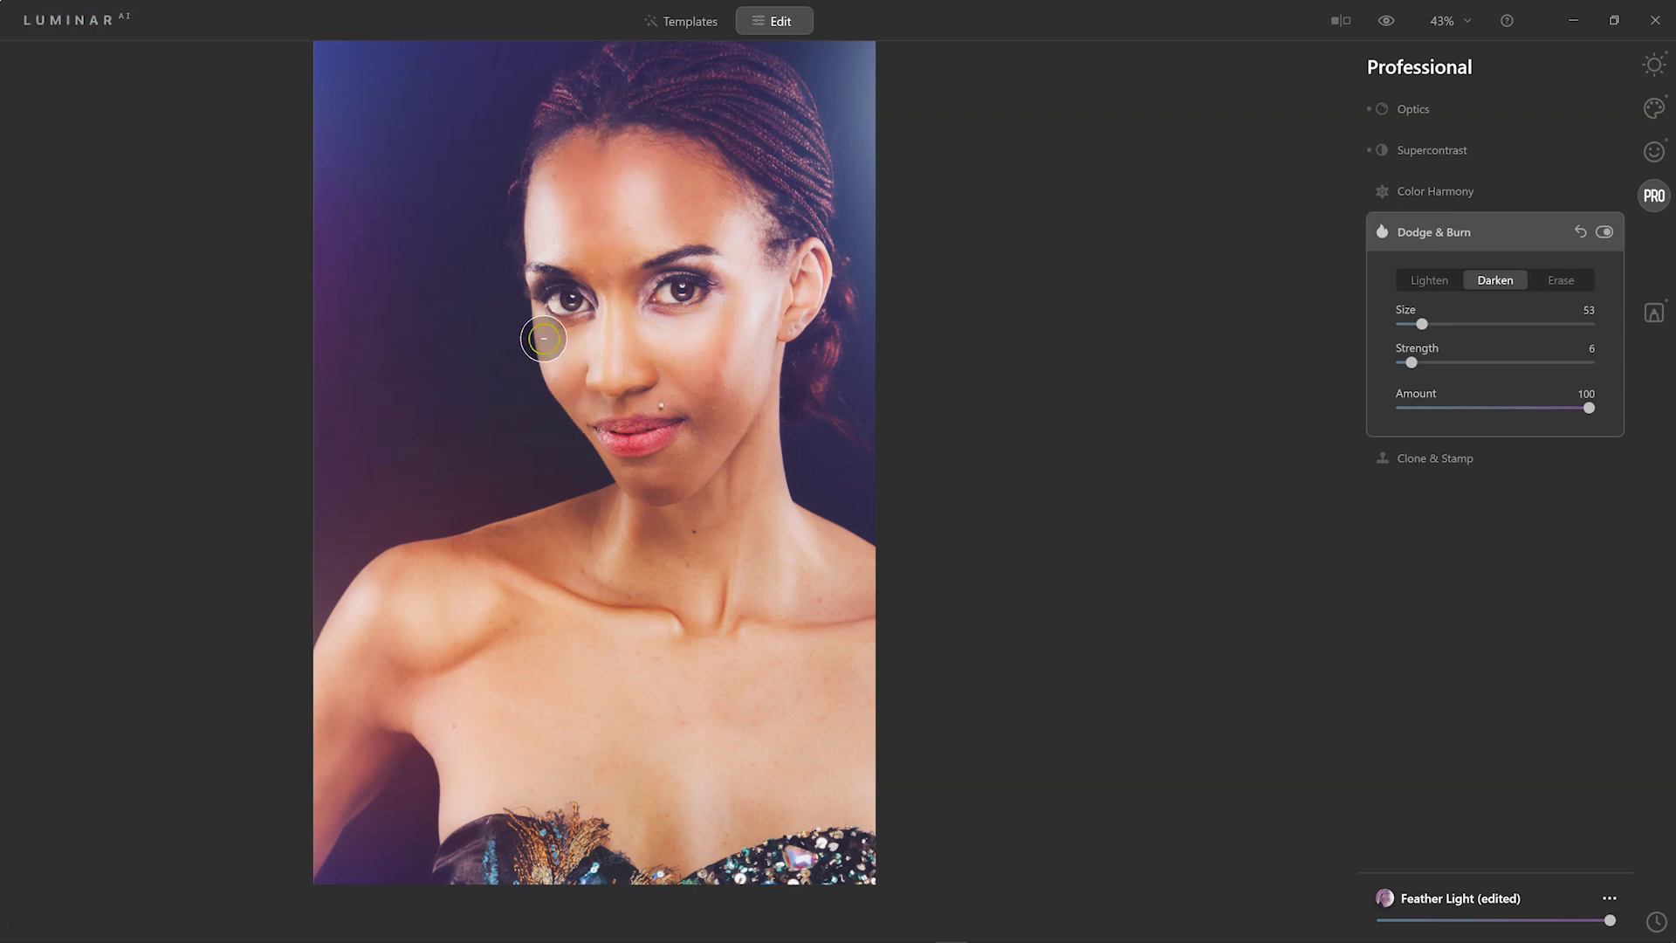
# Step: Lower the Dodge & Burn Amount to 86 and toggle its visibility to compare
pyautogui.moveTo(1586, 416); pyautogui.dragTo(1565, 422)
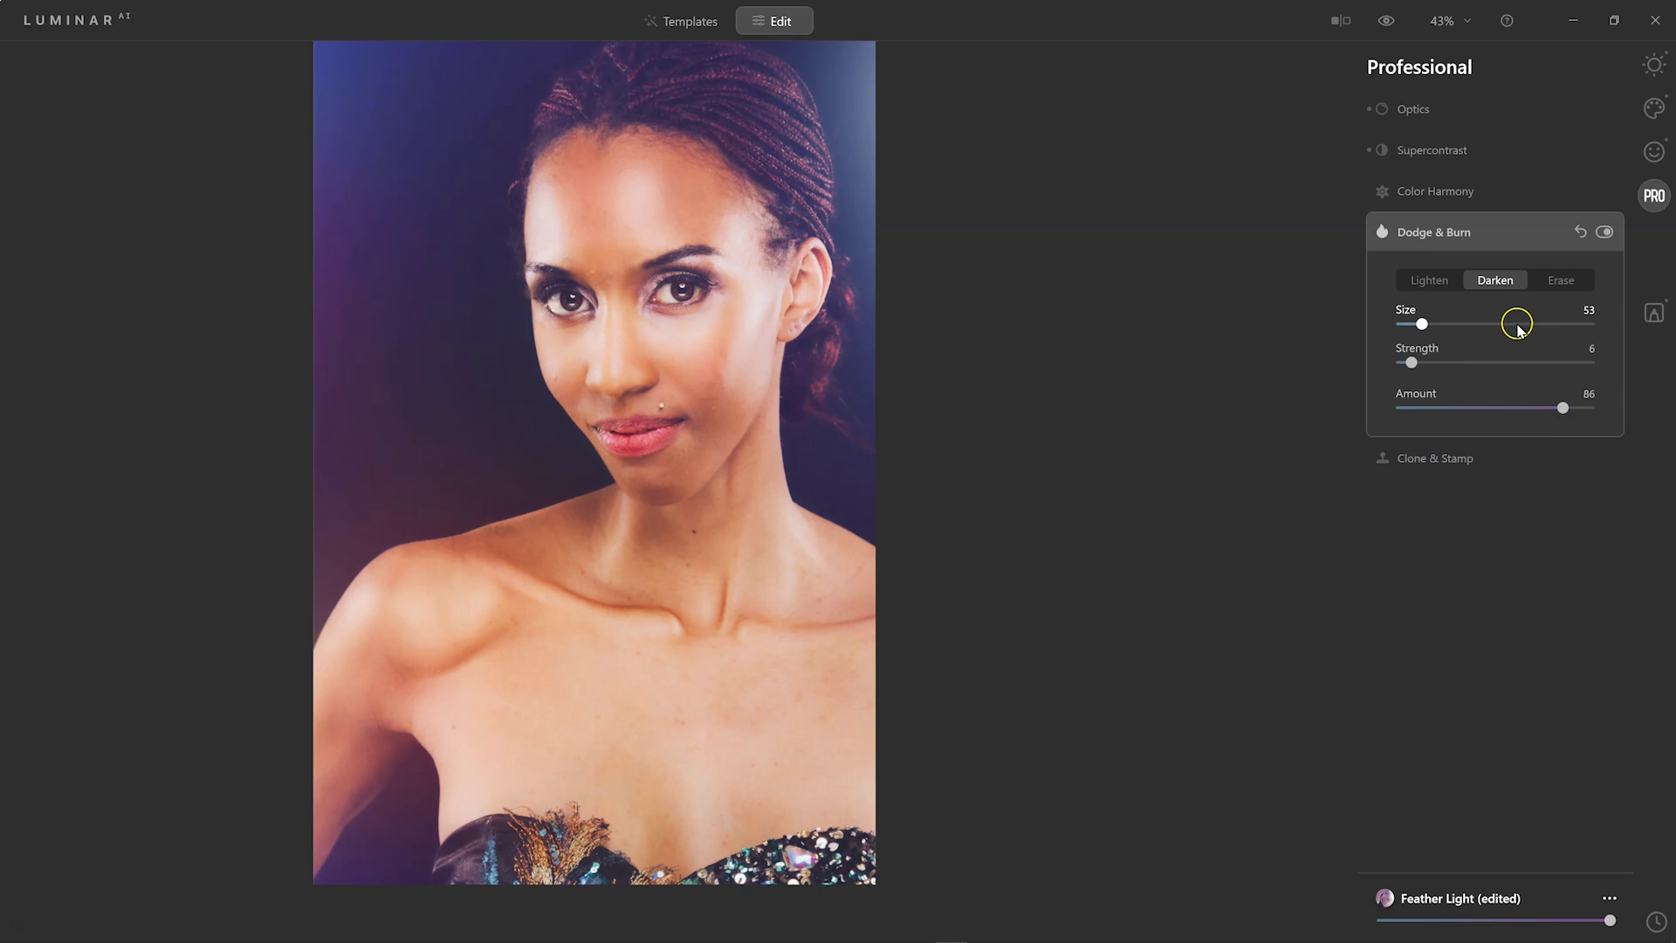
pyautogui.click(1607, 231)
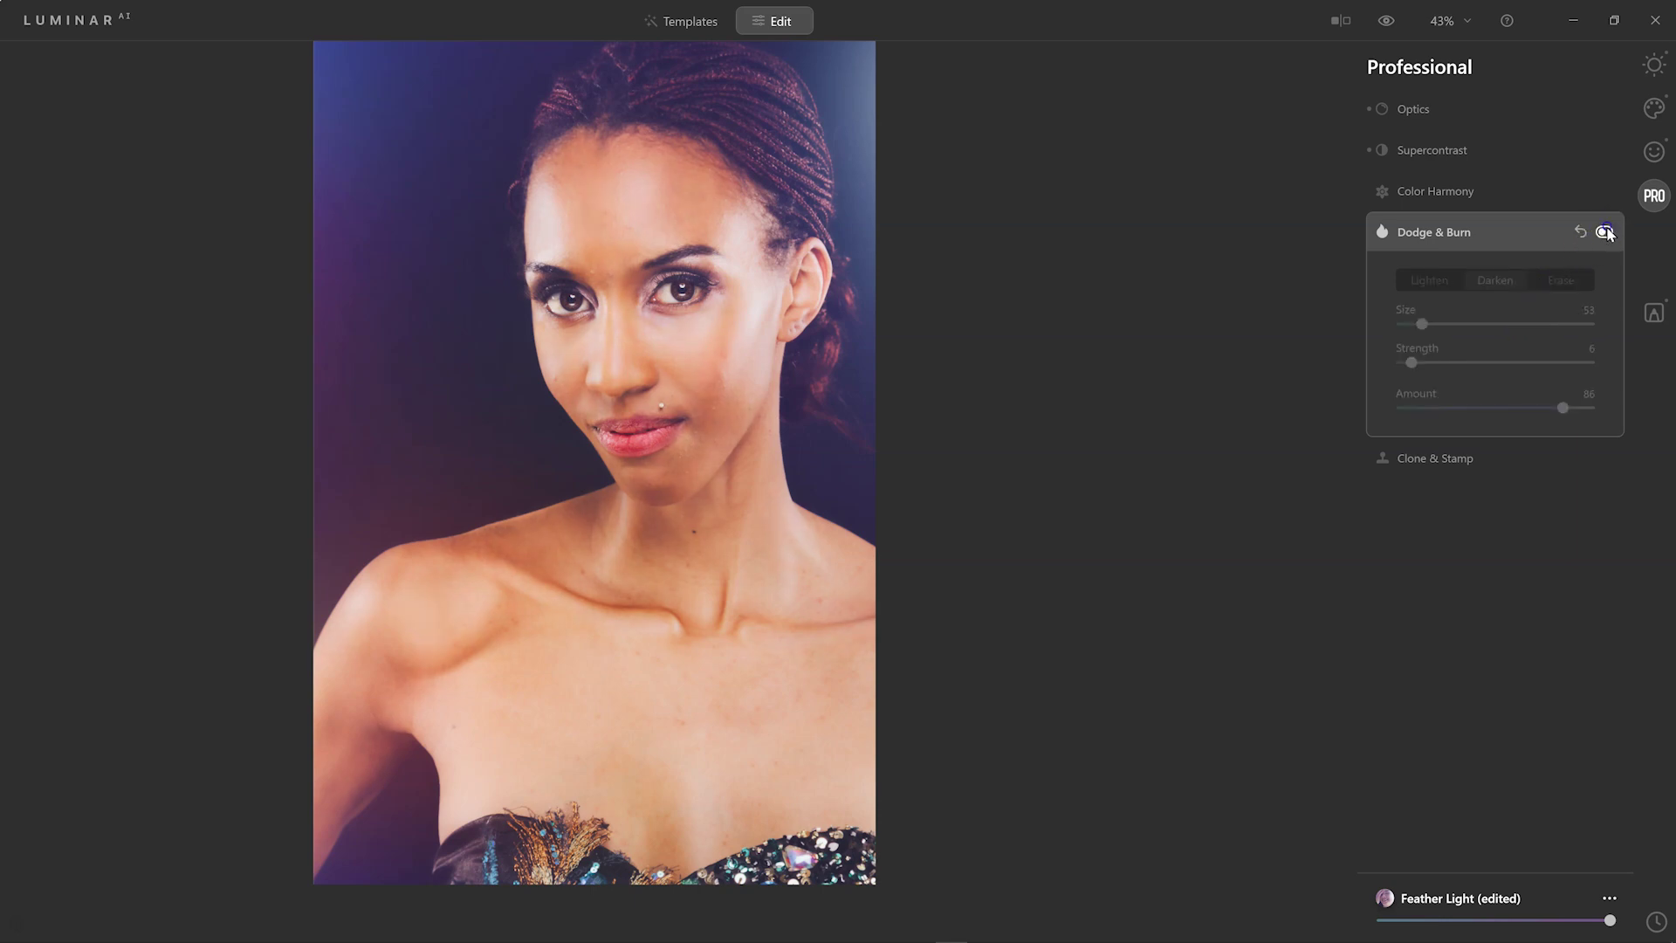
pyautogui.click(1606, 231)
pyautogui.click(1456, 473)
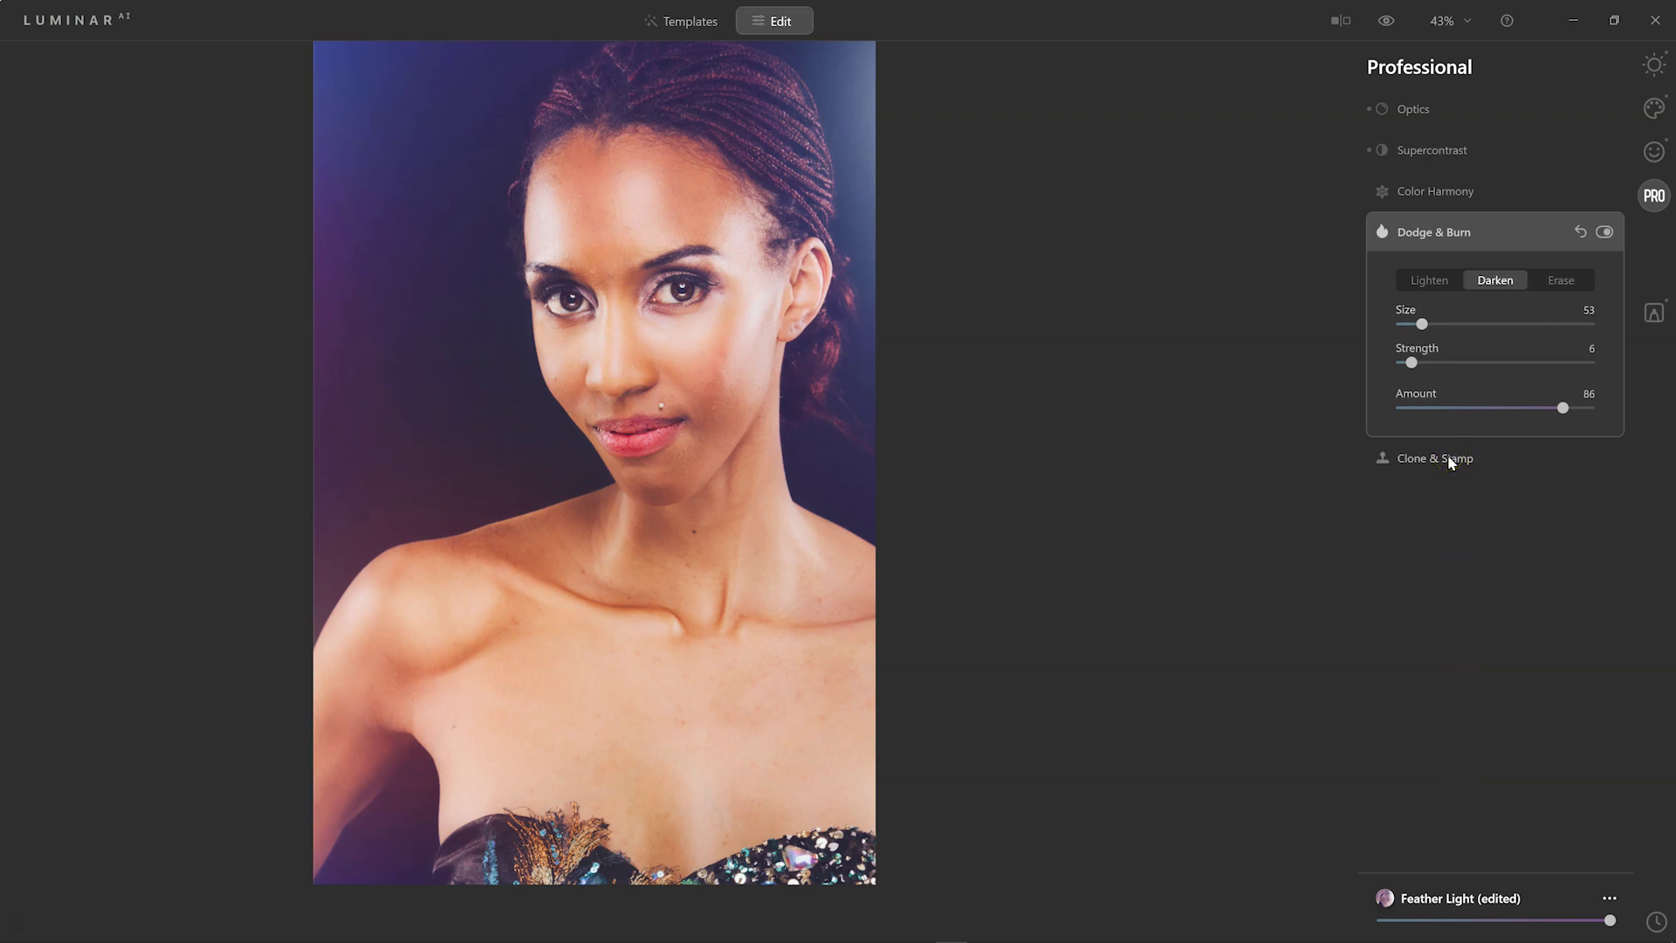
# Step: In Essentials, compare edited and original with the eye preview and before/after split
pyautogui.click(1639, 75)
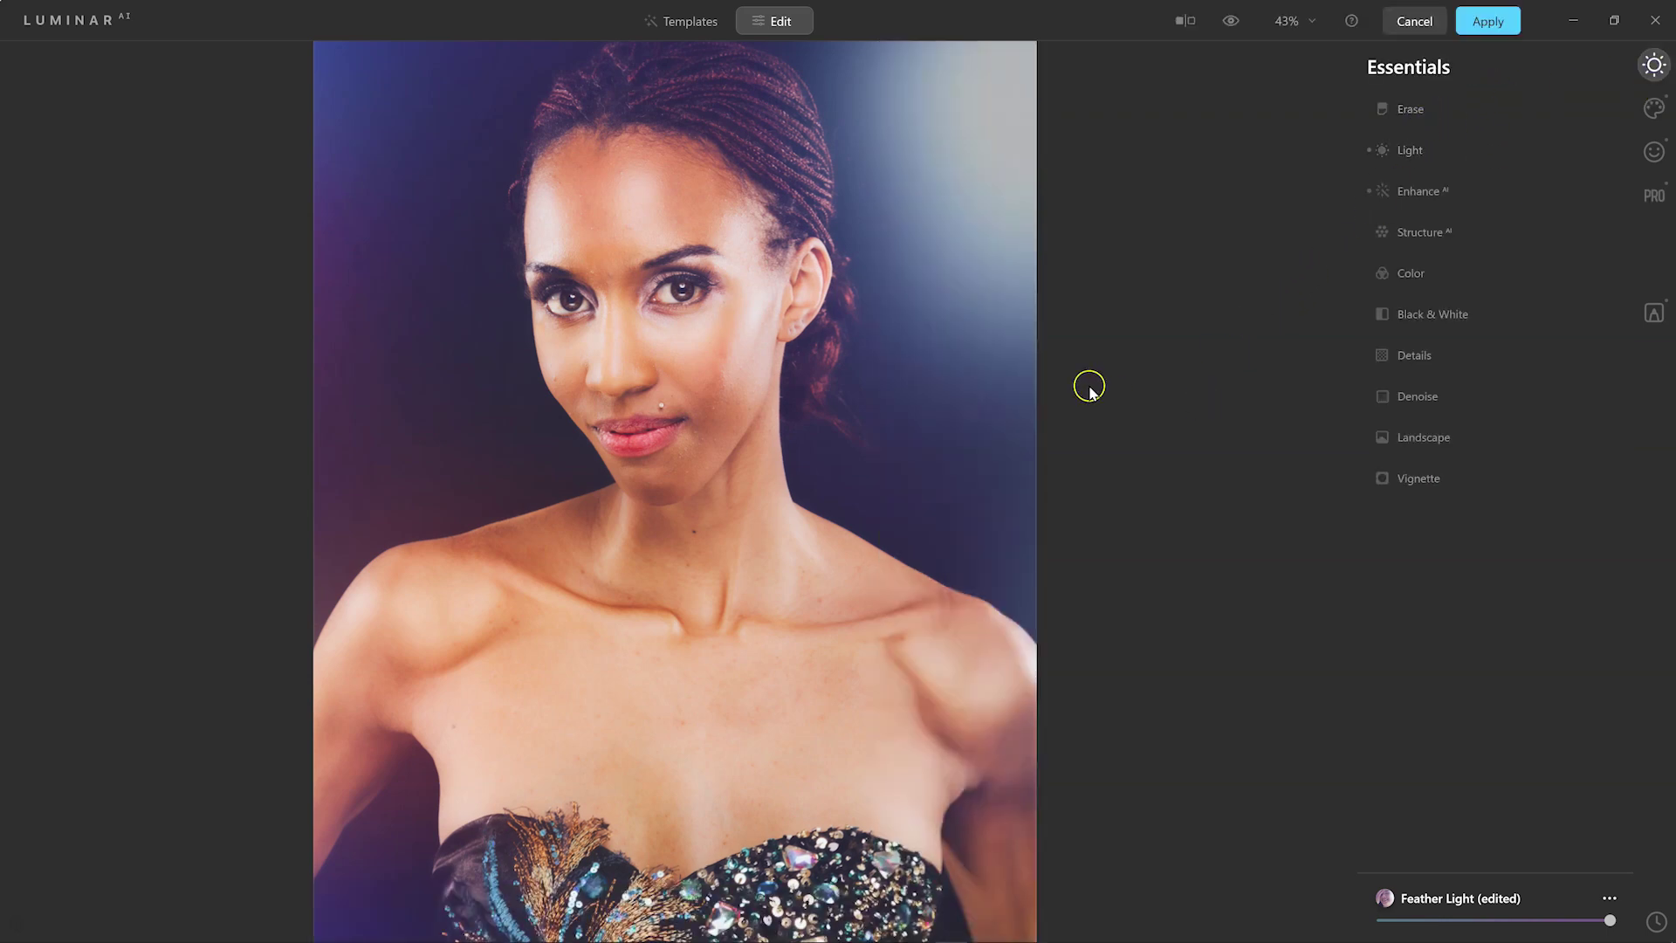
pyautogui.click(1225, 31)
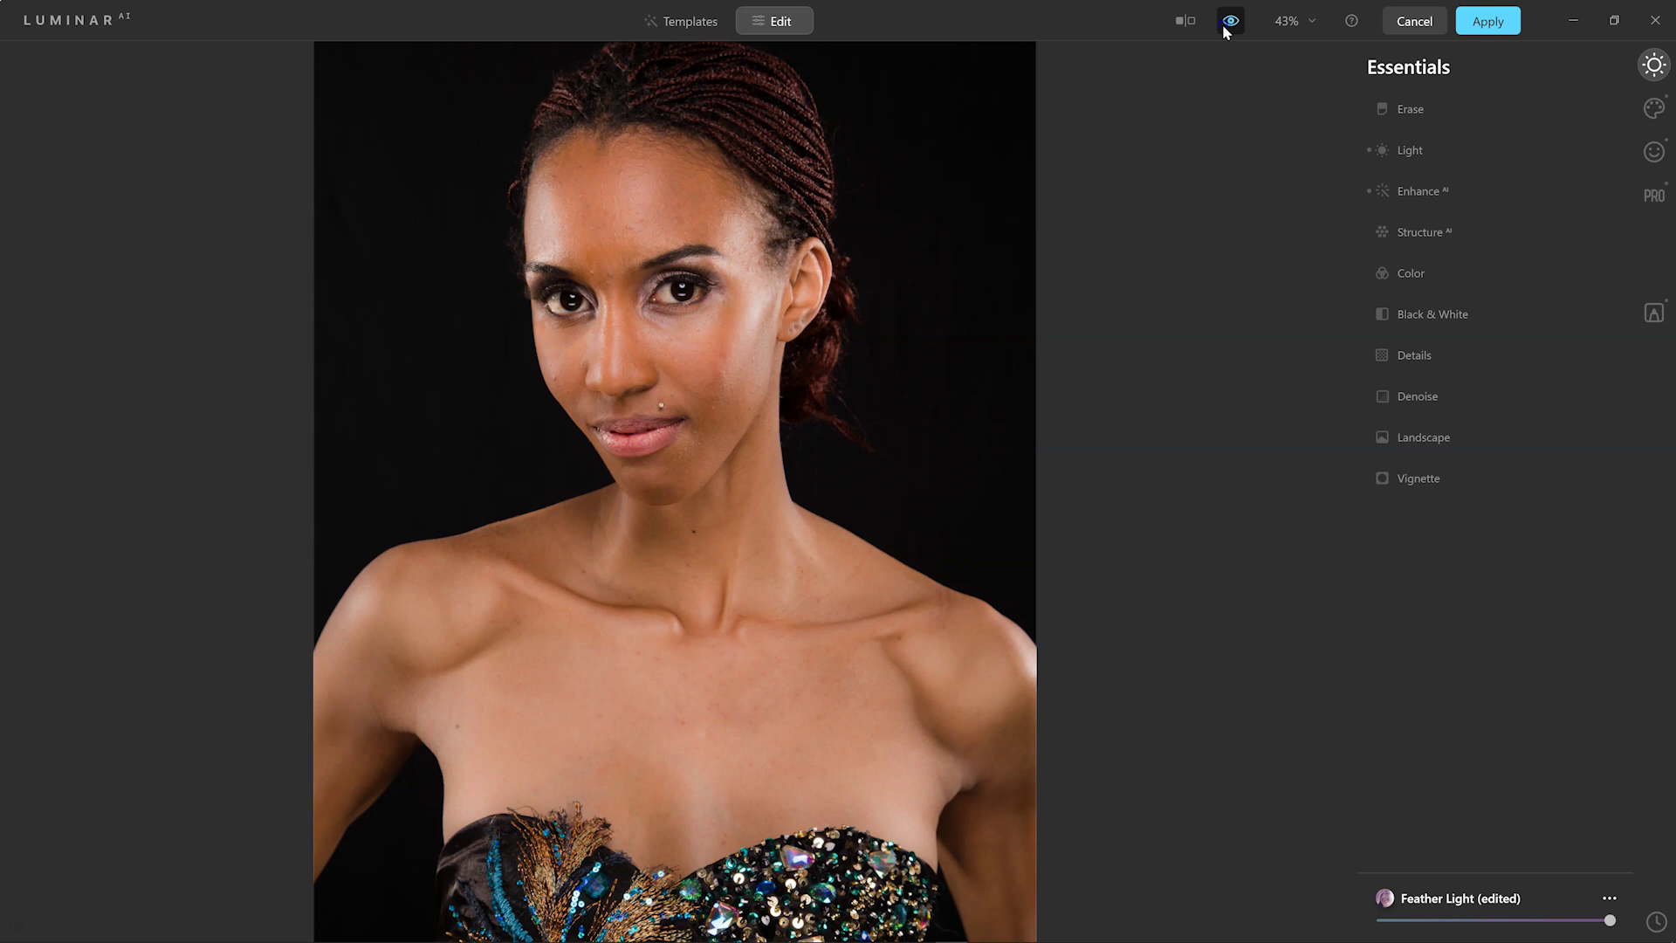
pyautogui.click(1225, 31)
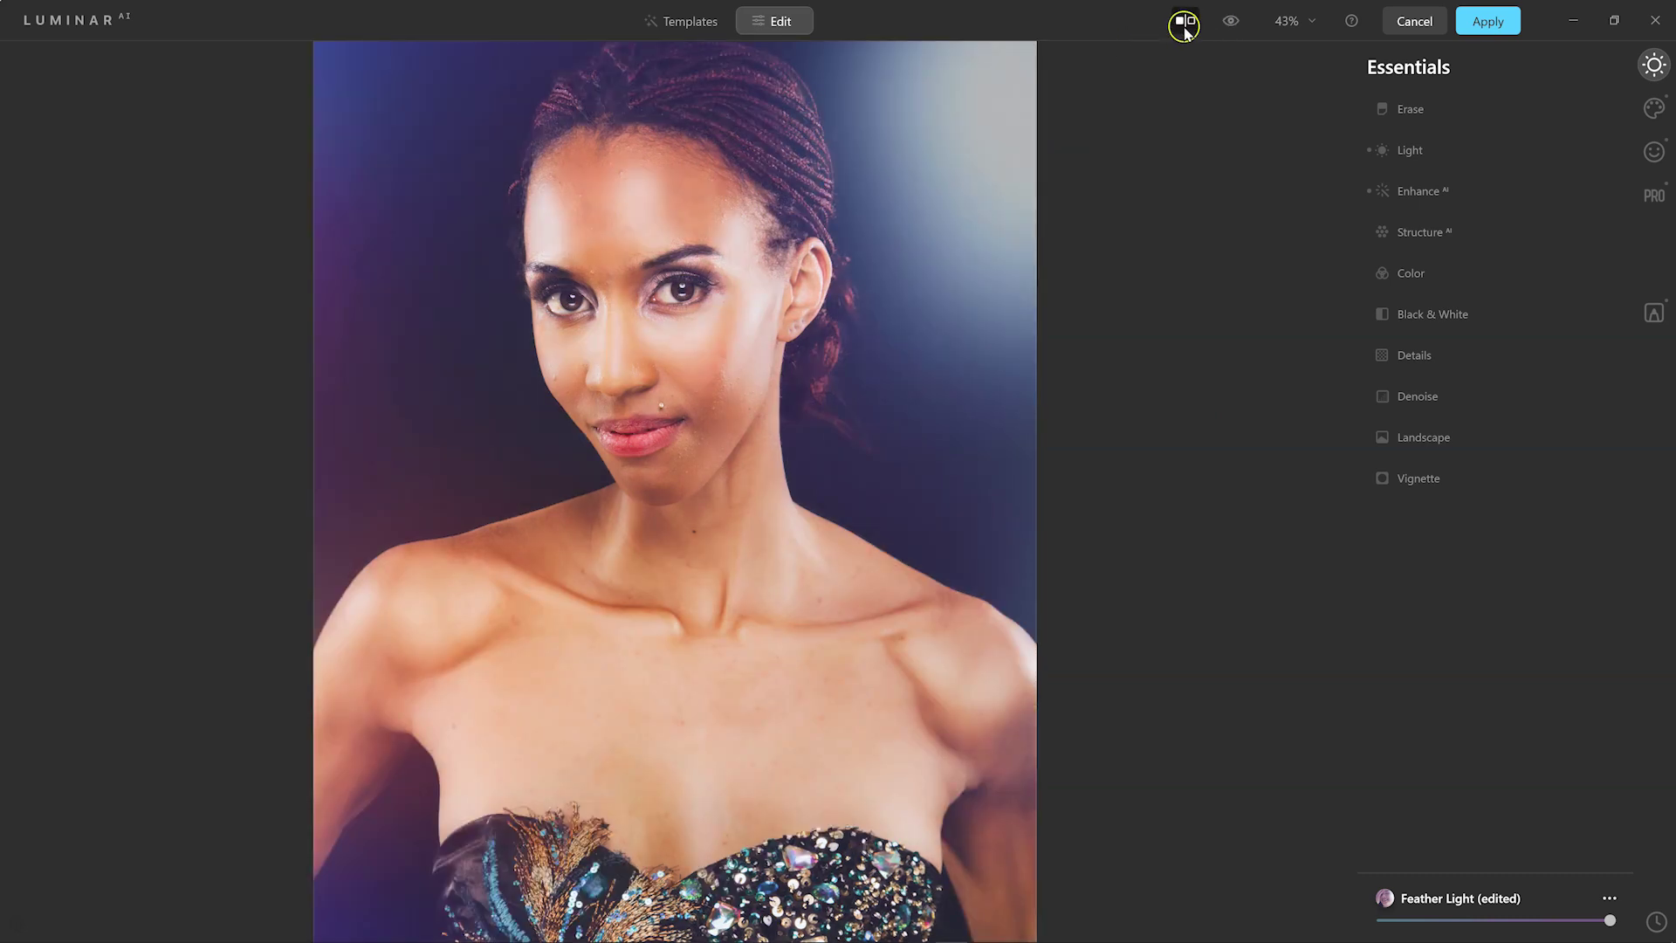
pyautogui.click(1185, 31)
pyautogui.moveTo(449, 337); pyautogui.dragTo(628, 375)
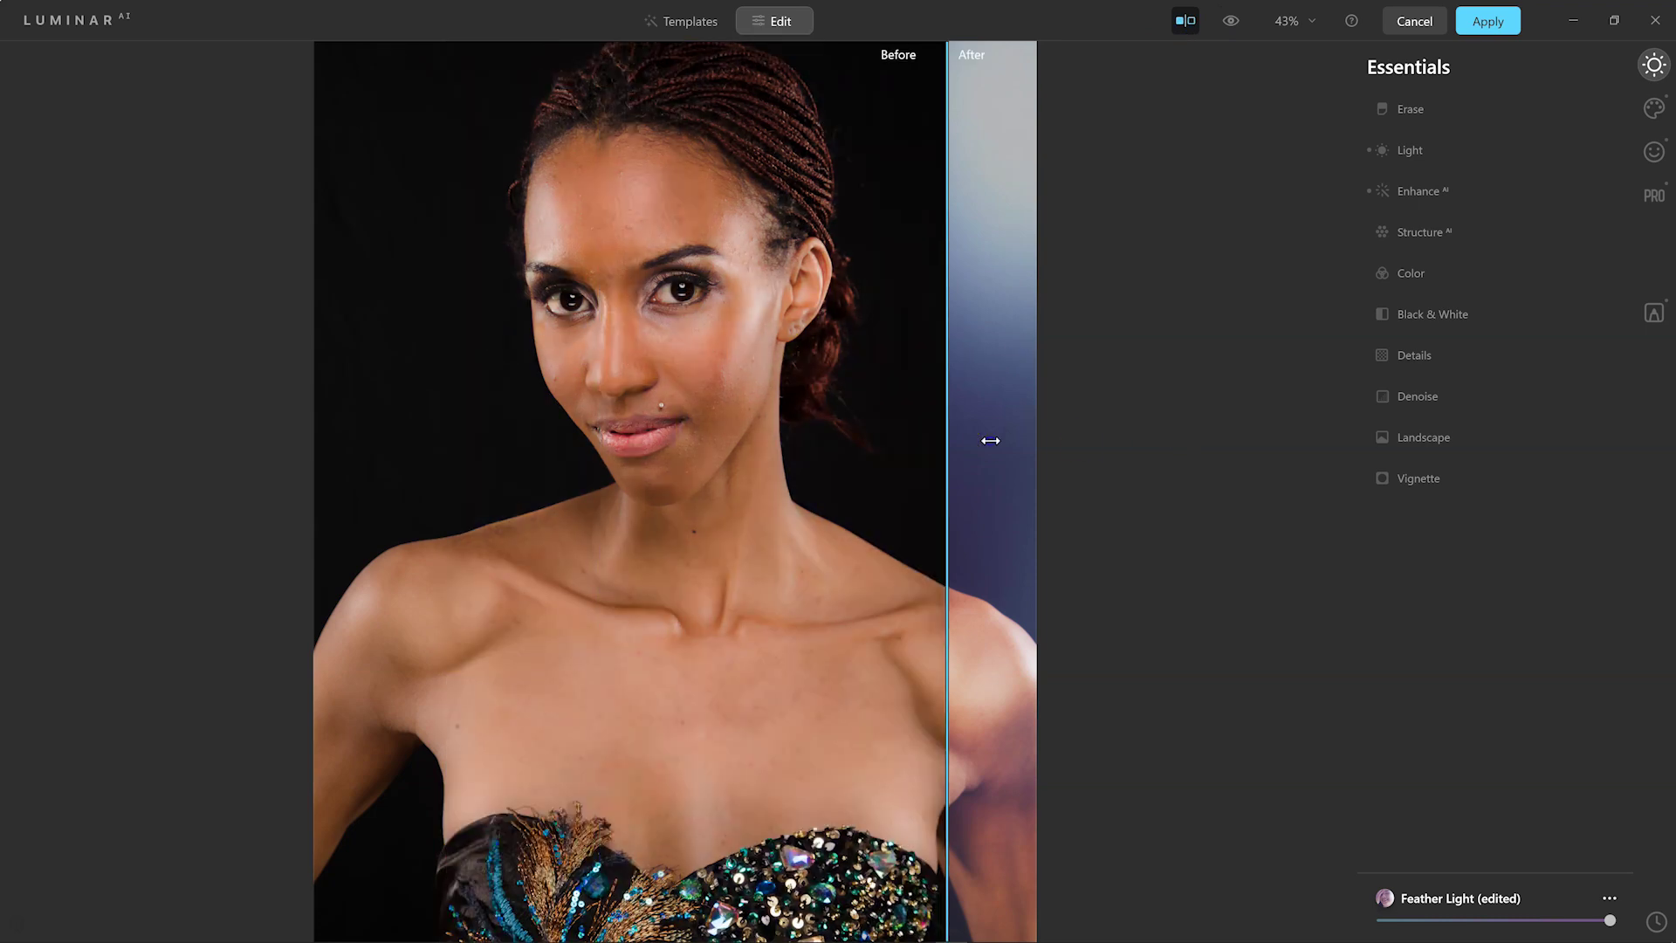
pyautogui.moveTo(990, 440); pyautogui.dragTo(611, 443)
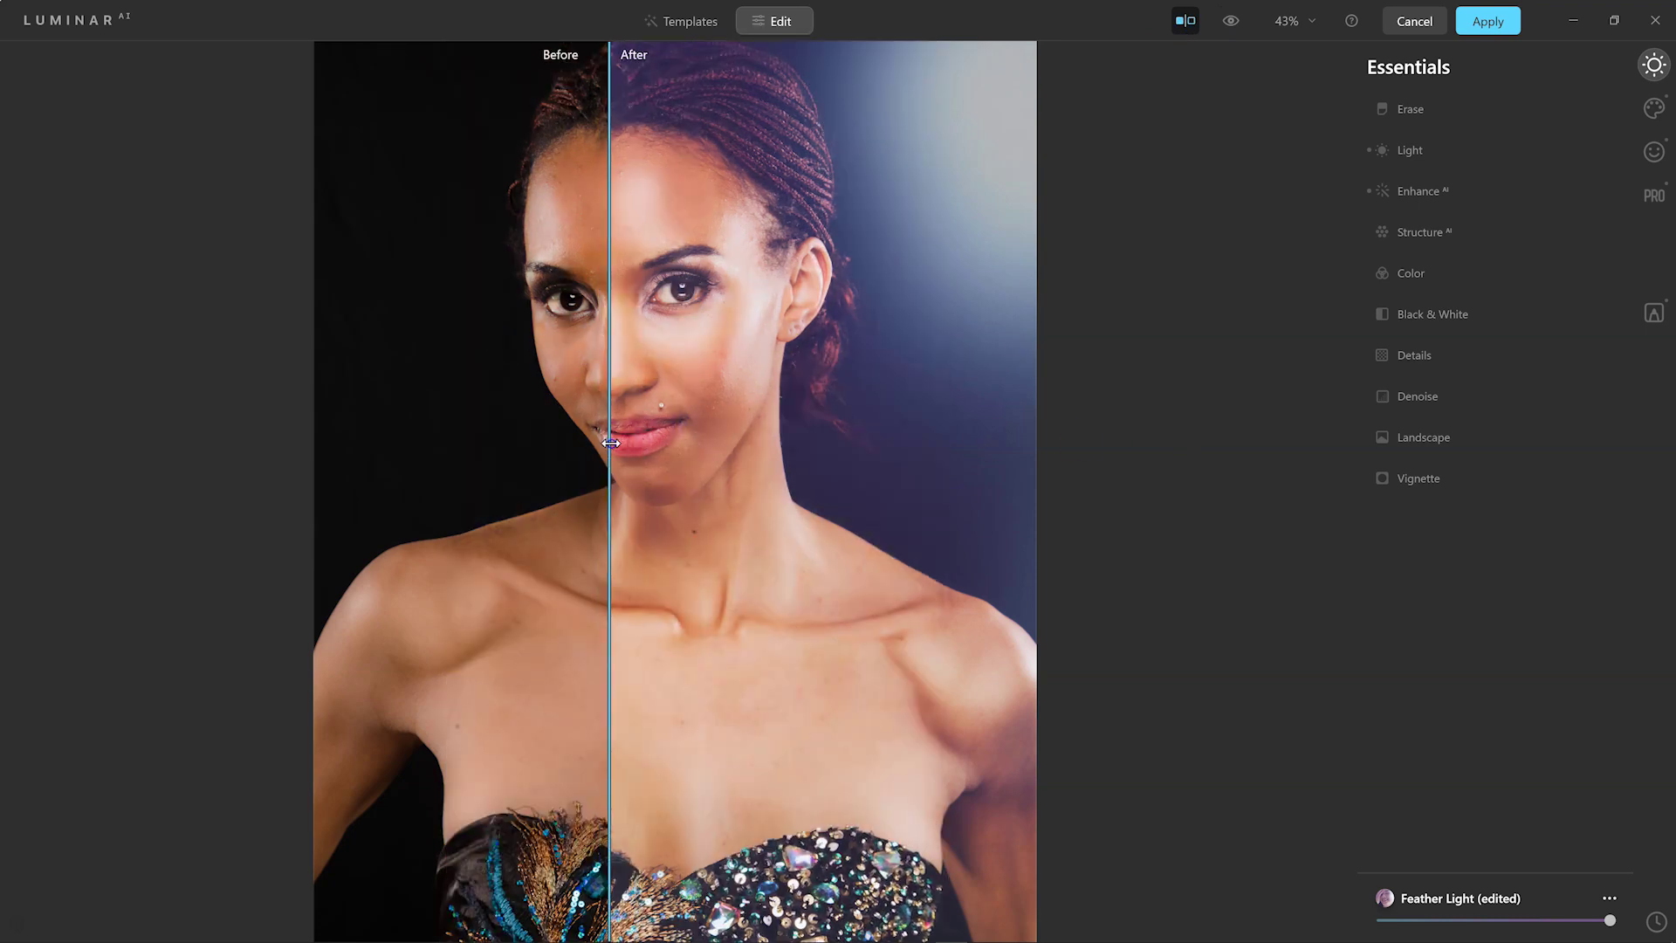
pyautogui.click(1182, 23)
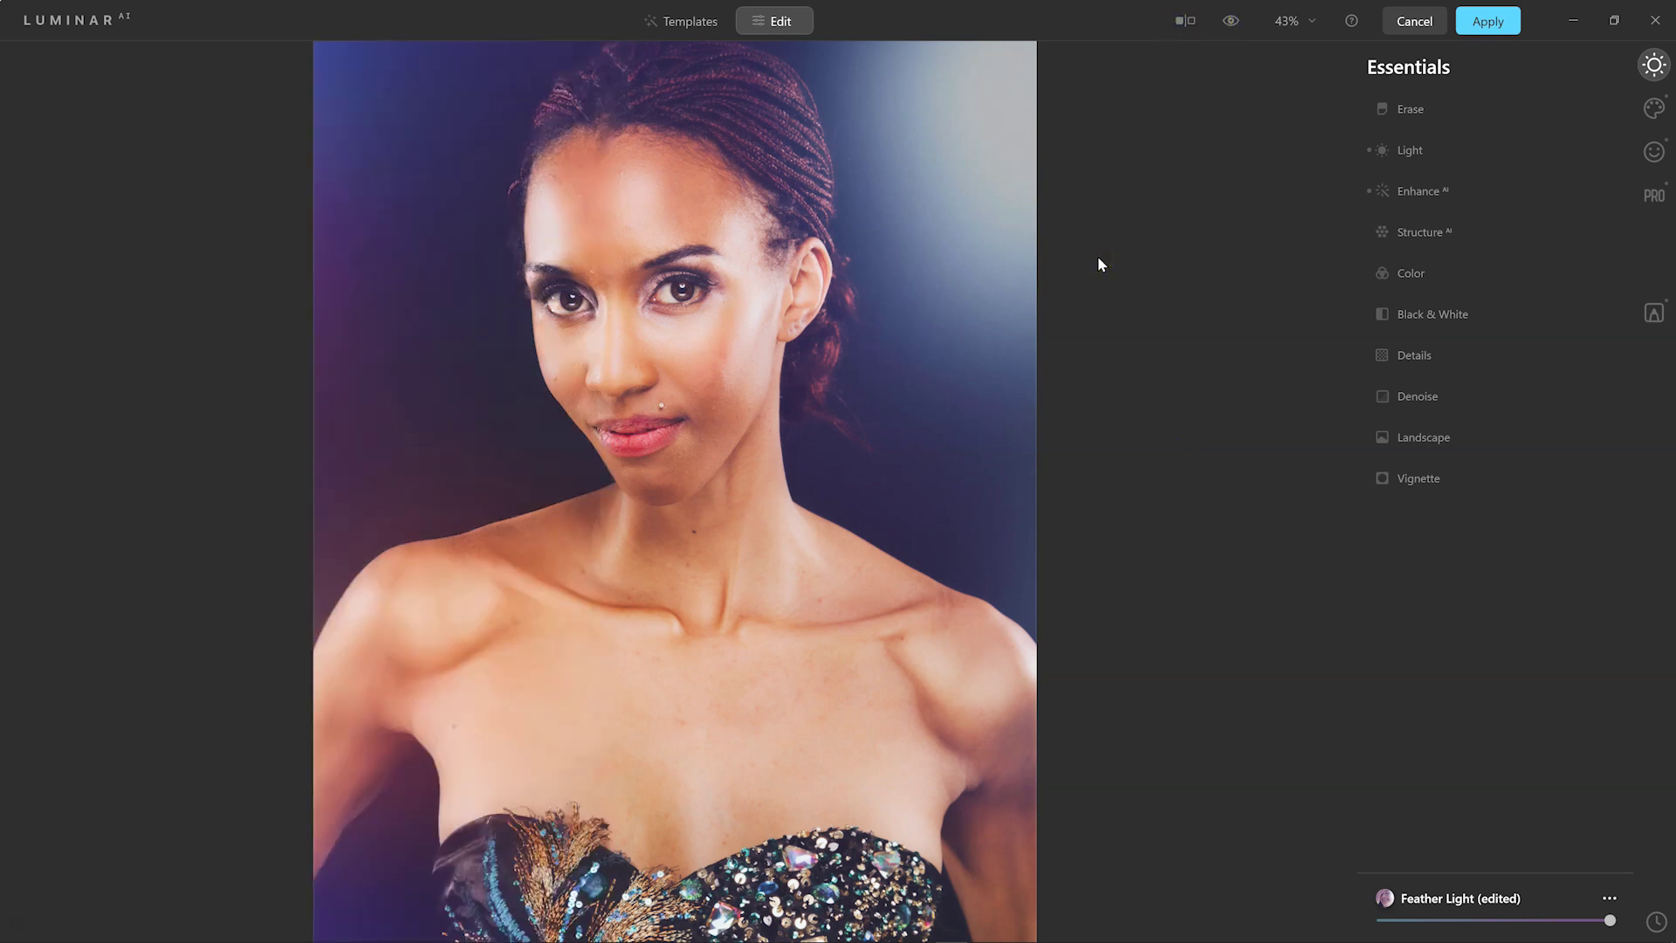
# Step: Apply the edits to send the portrait back to Photoshop
pyautogui.click(1123, 311)
pyautogui.click(1495, 24)
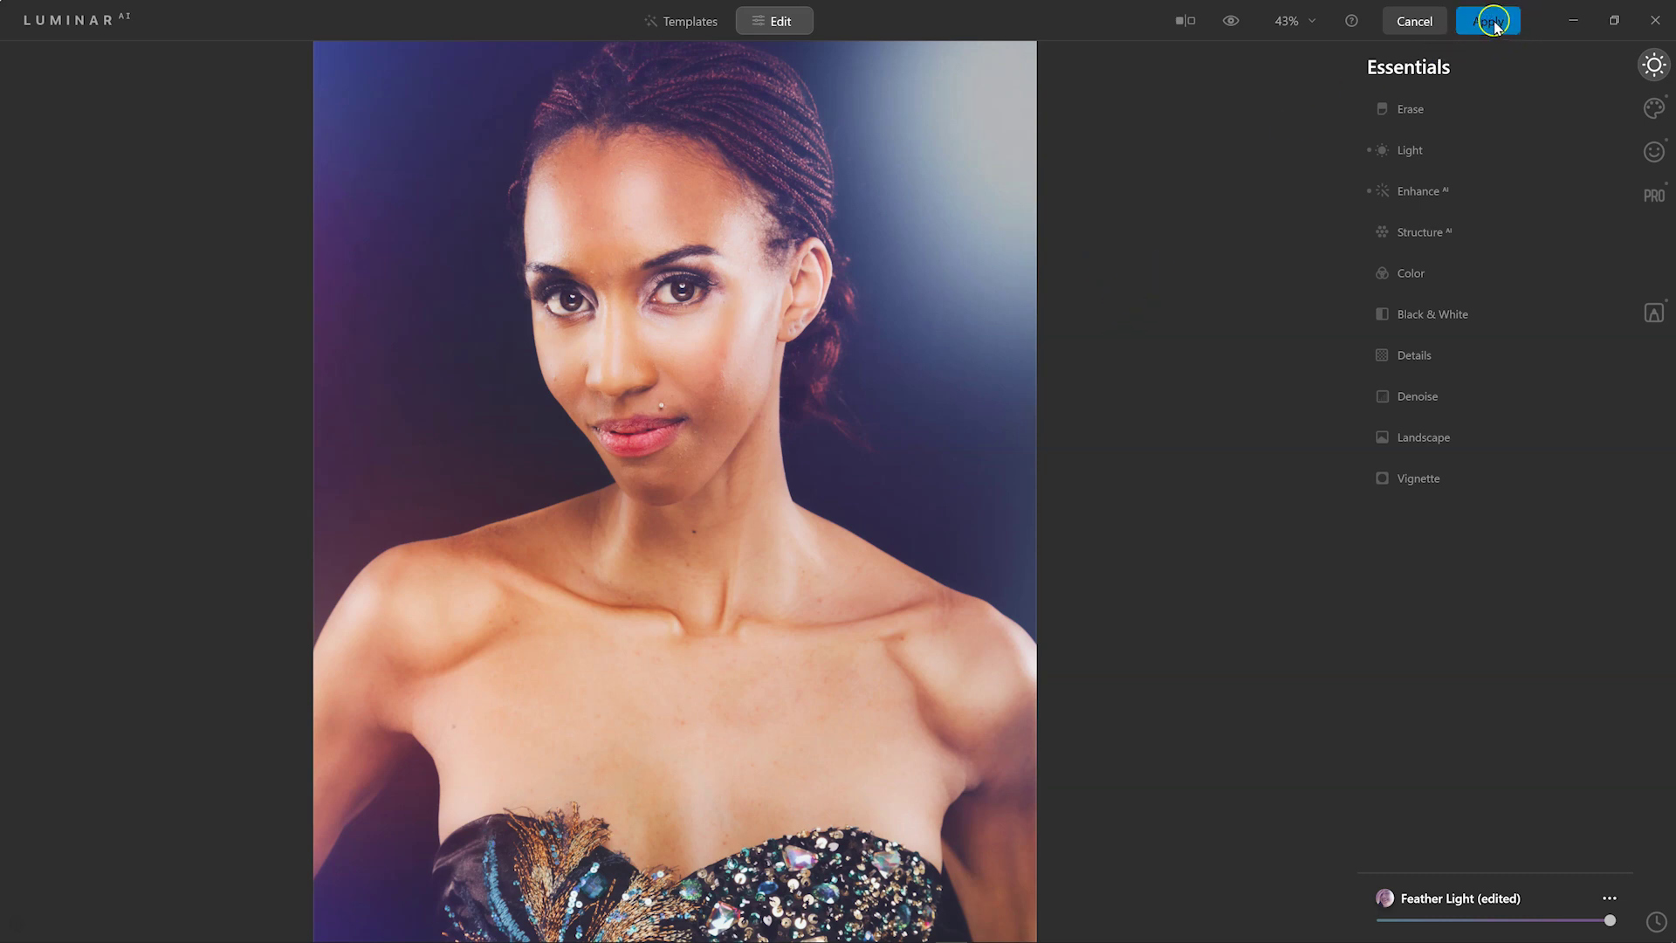
pyautogui.click(1164, 327)
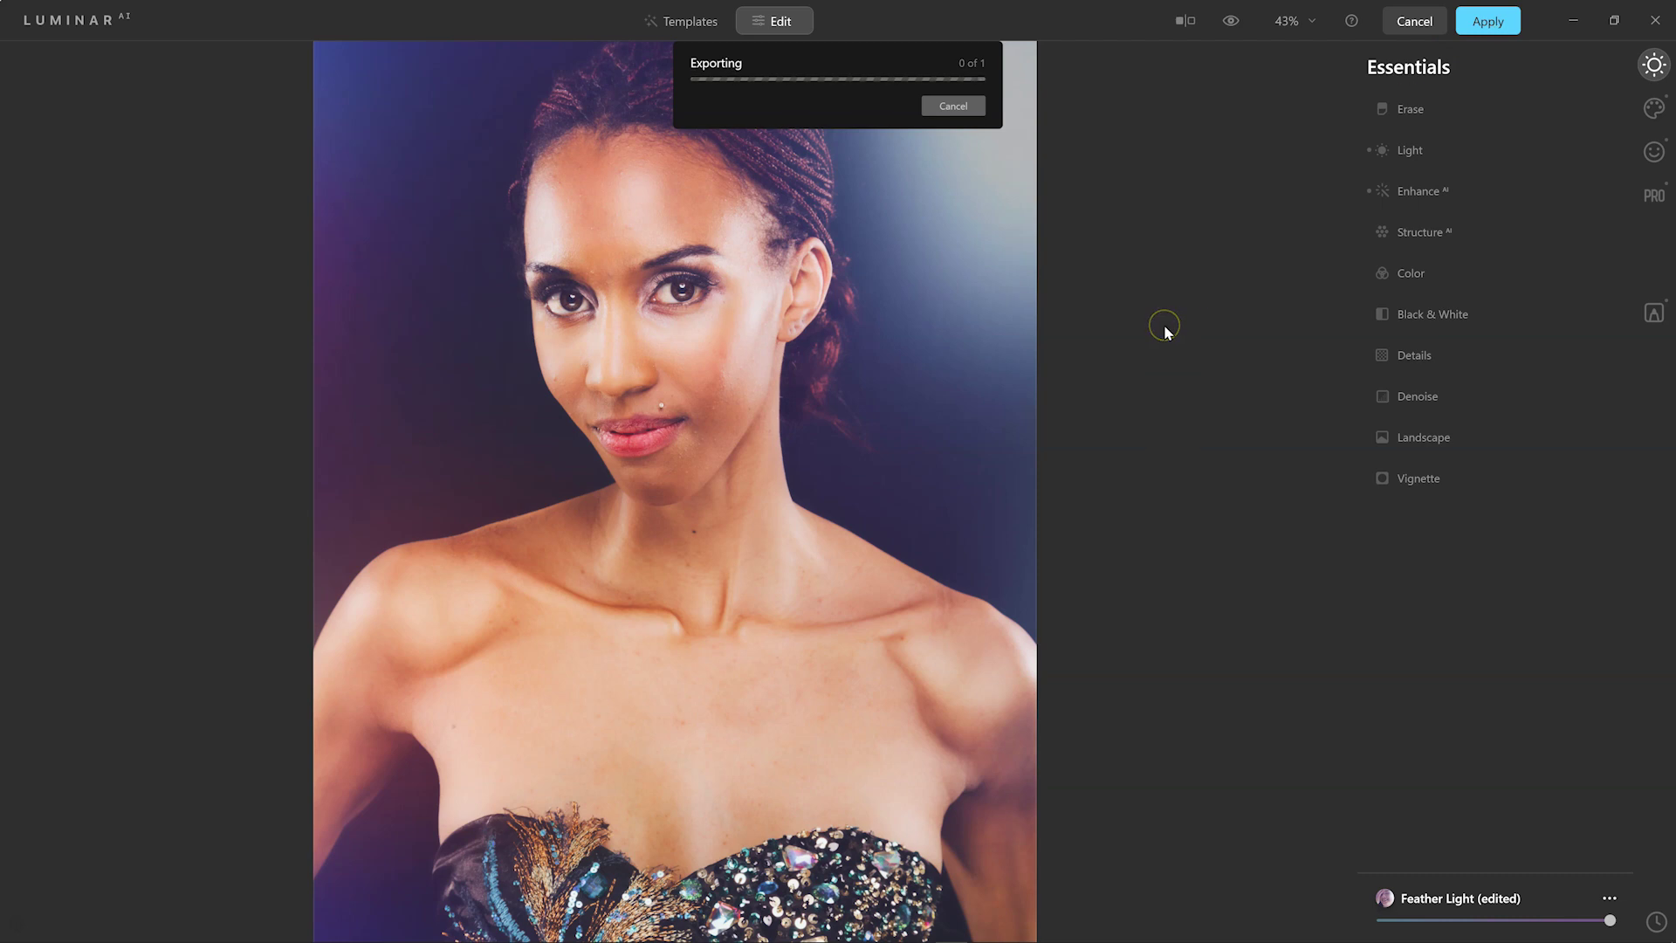